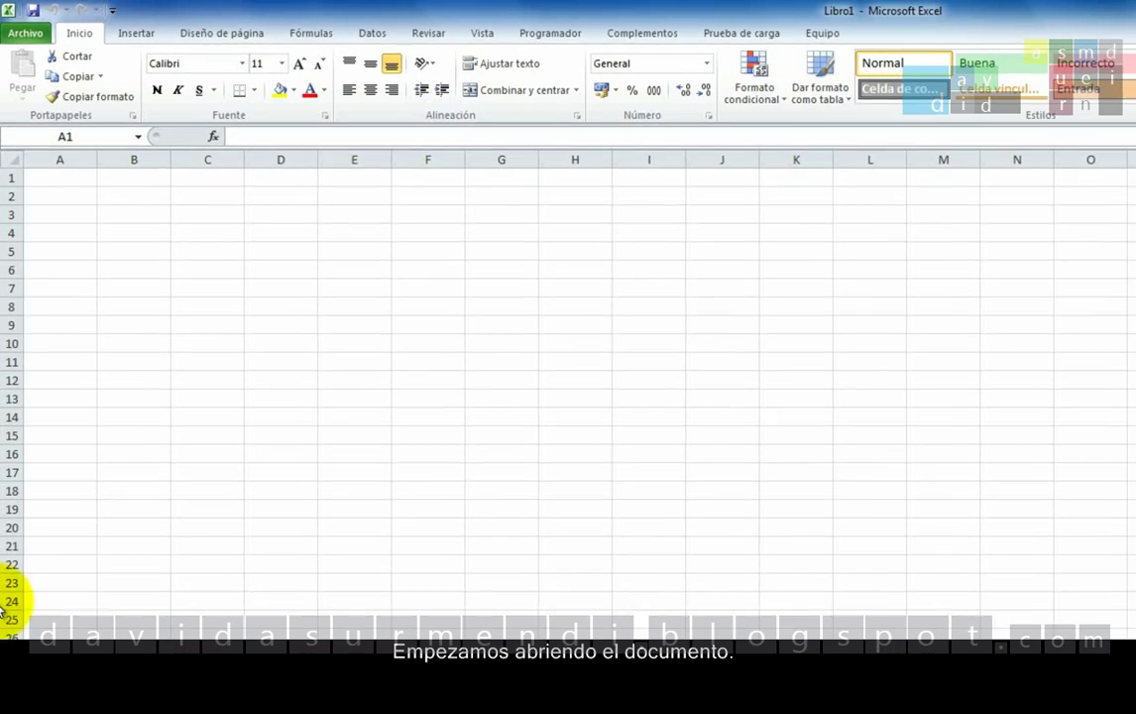
- Open the workbook Fórmulas en Excel 2010, Referencias Absolutas.xlsx from the Documents library and enable editing
left_click(32, 33)
left_click(55, 109)
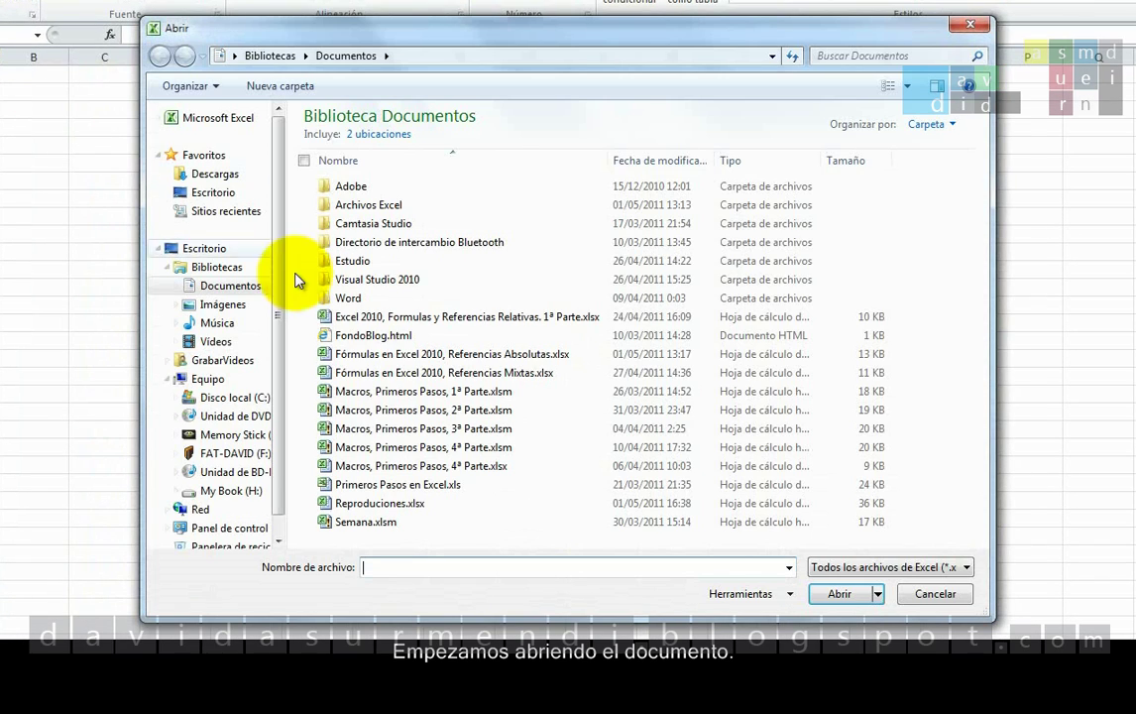
left_click(530, 357)
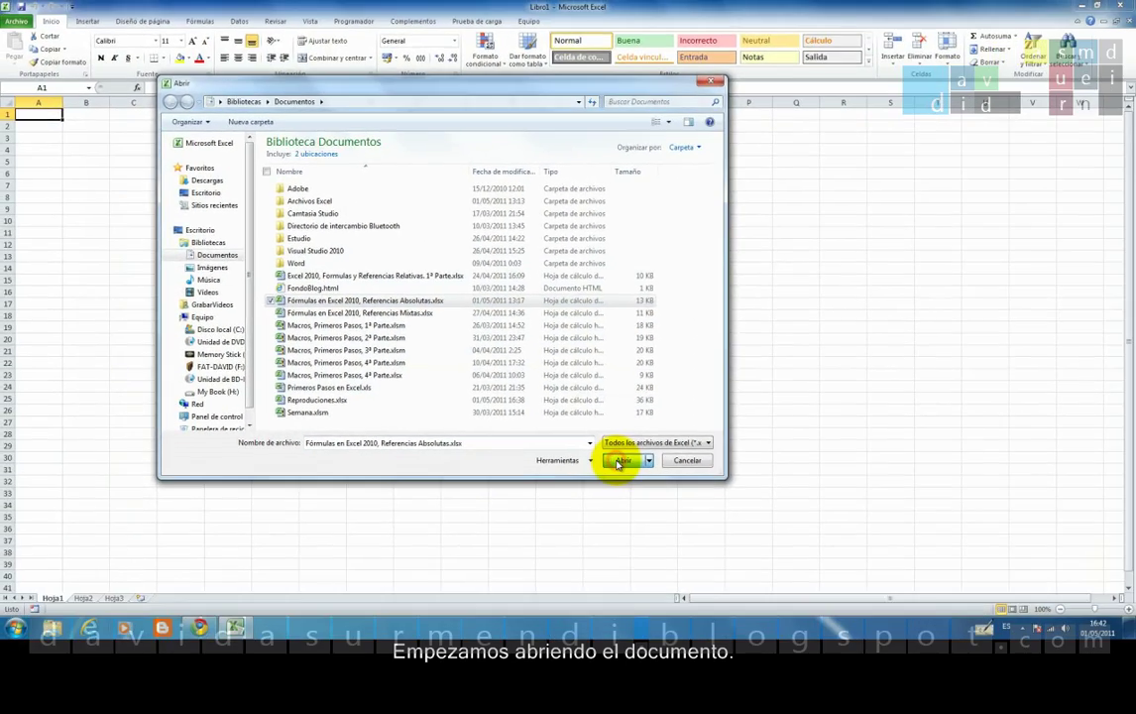
left_click(834, 595)
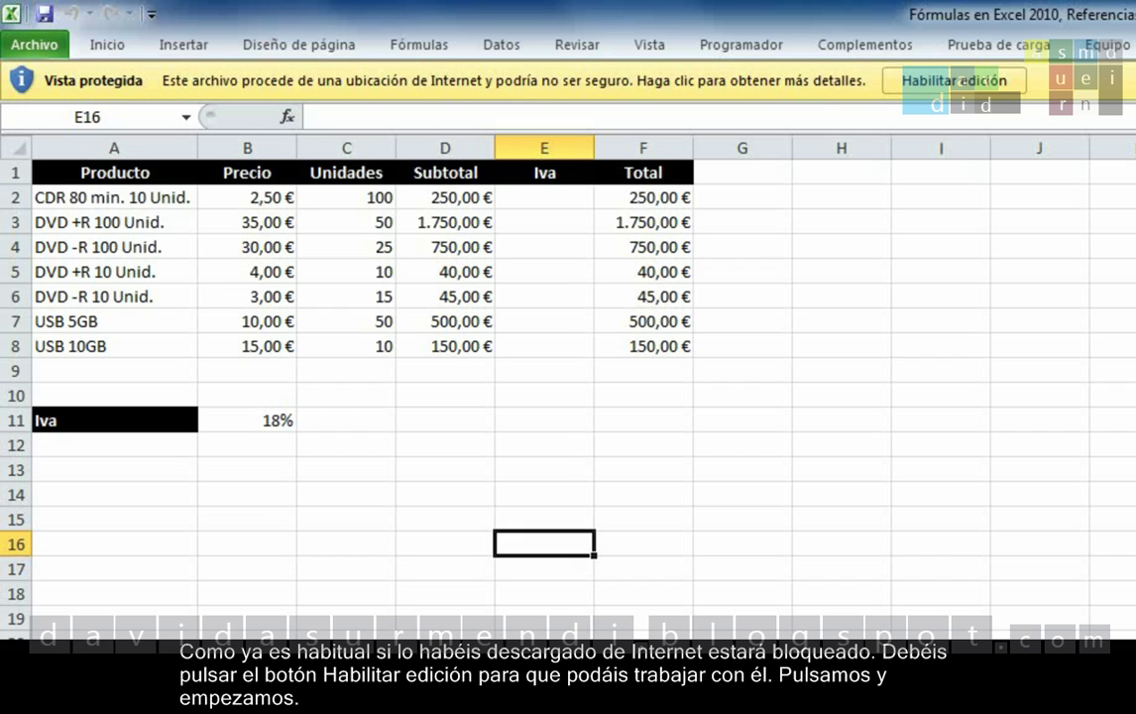
left_click(989, 81)
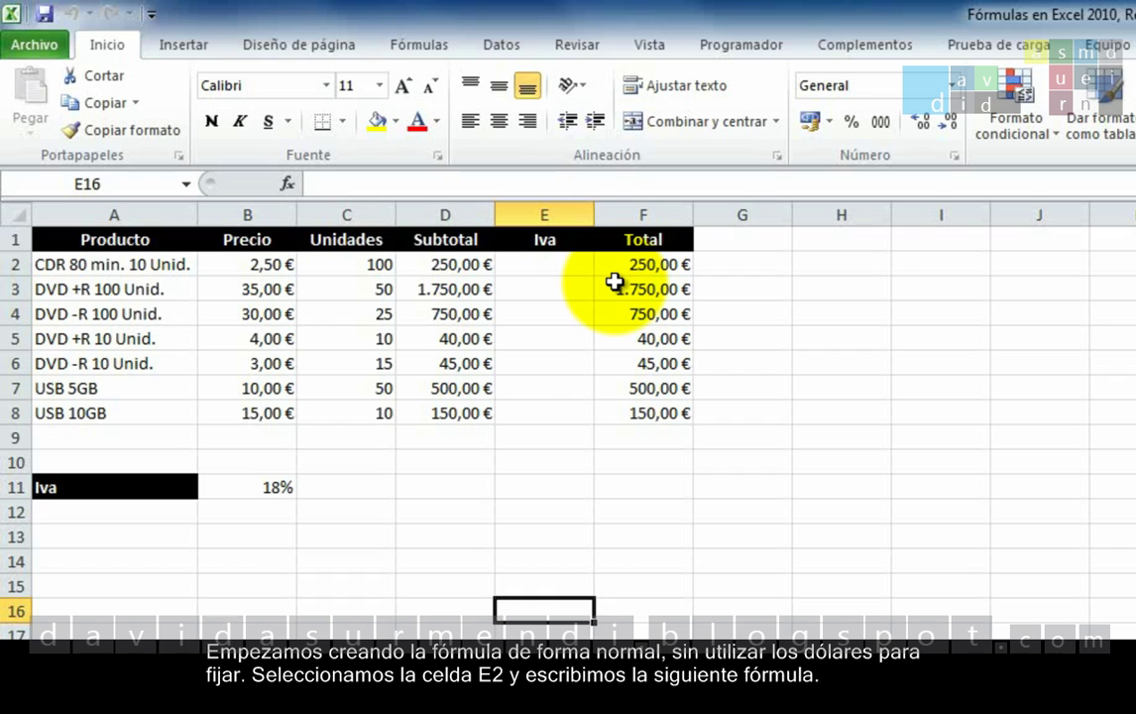
- Enter the formula =D2*B11 in cell E2 of the Iva column and copy it down to E8
left_click(575, 274)
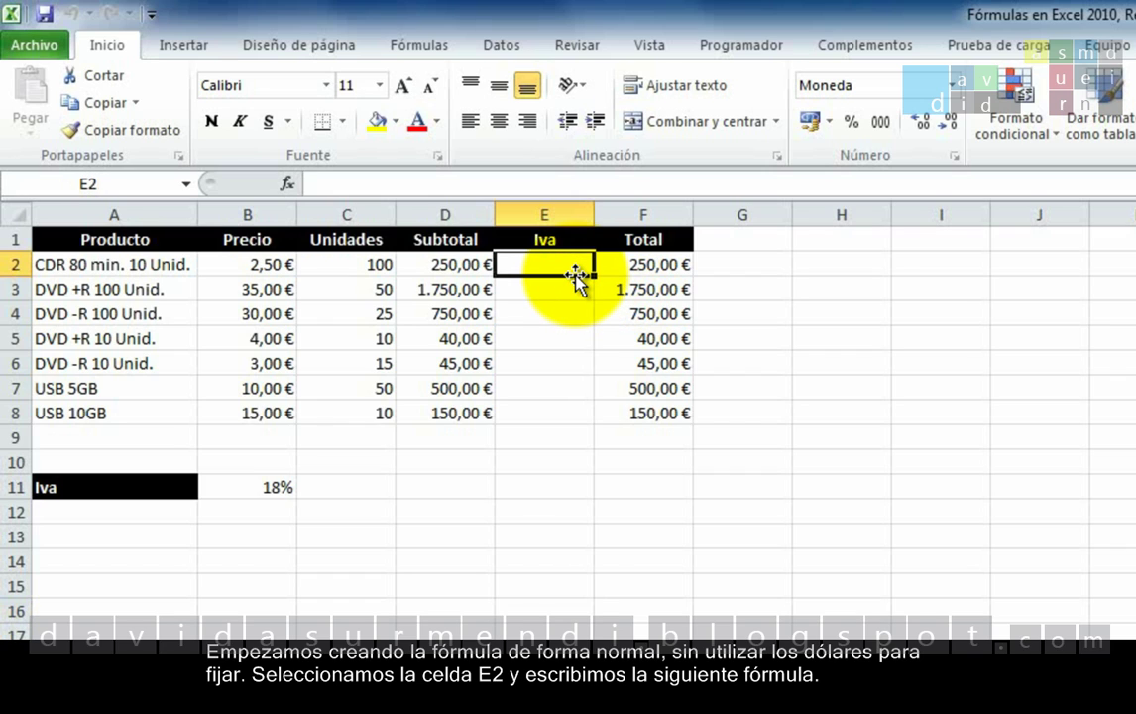
type("=")
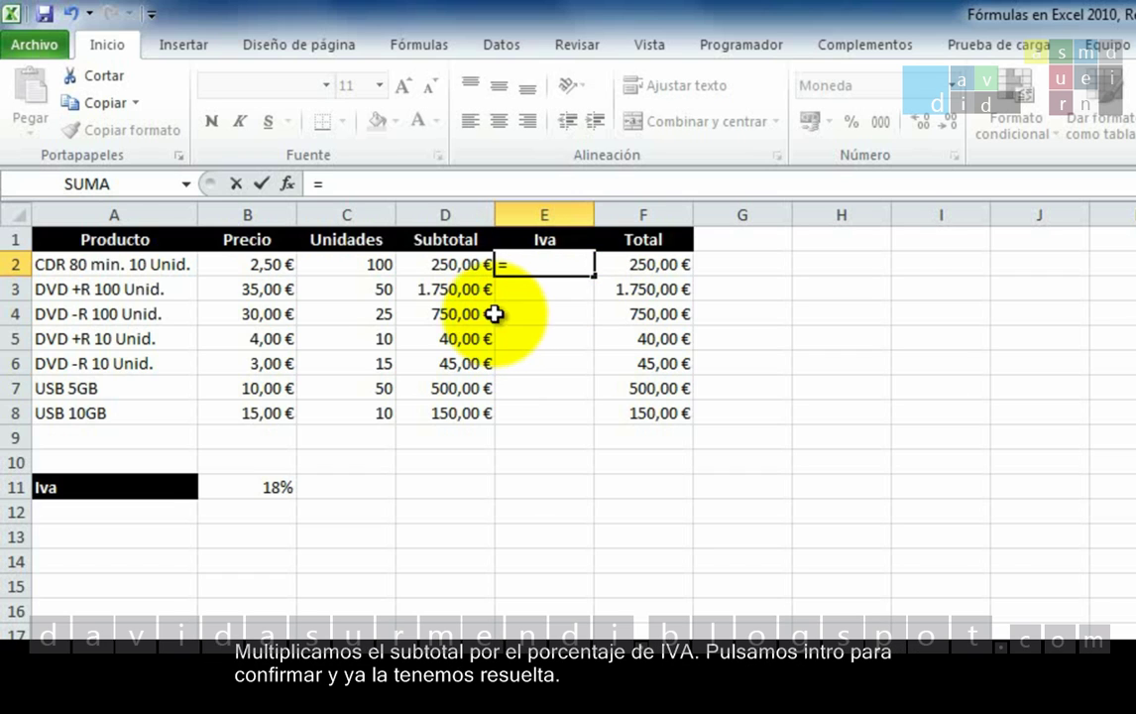
left_click(452, 266)
type("*")
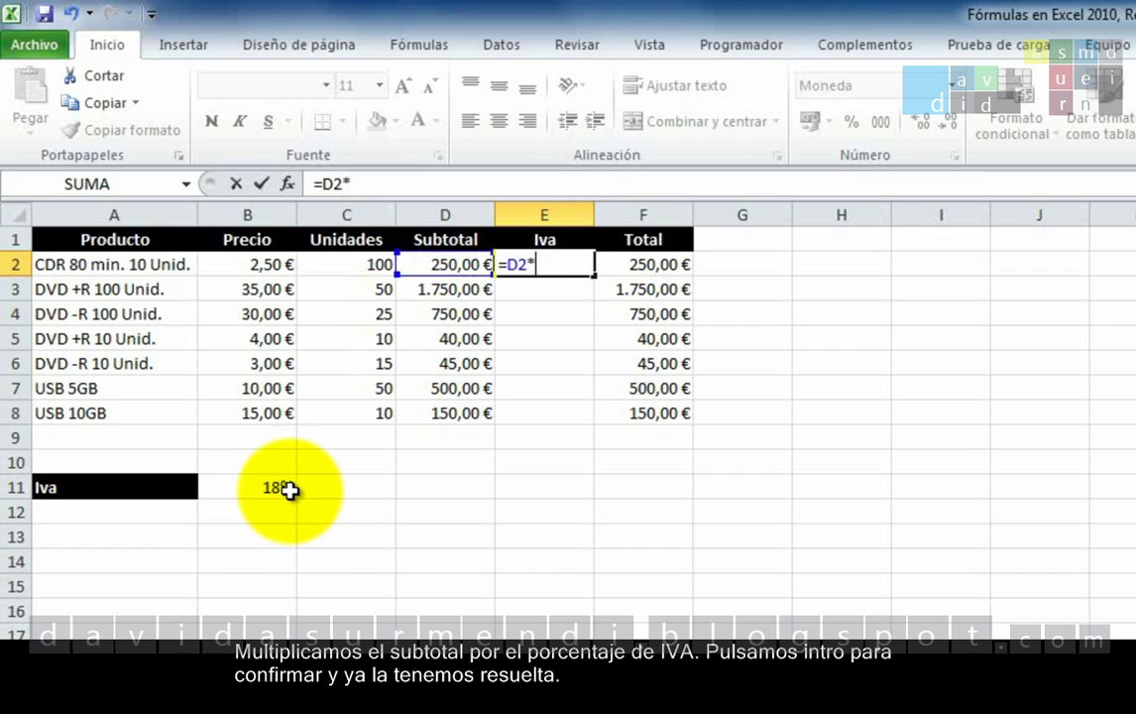
left_click(289, 490)
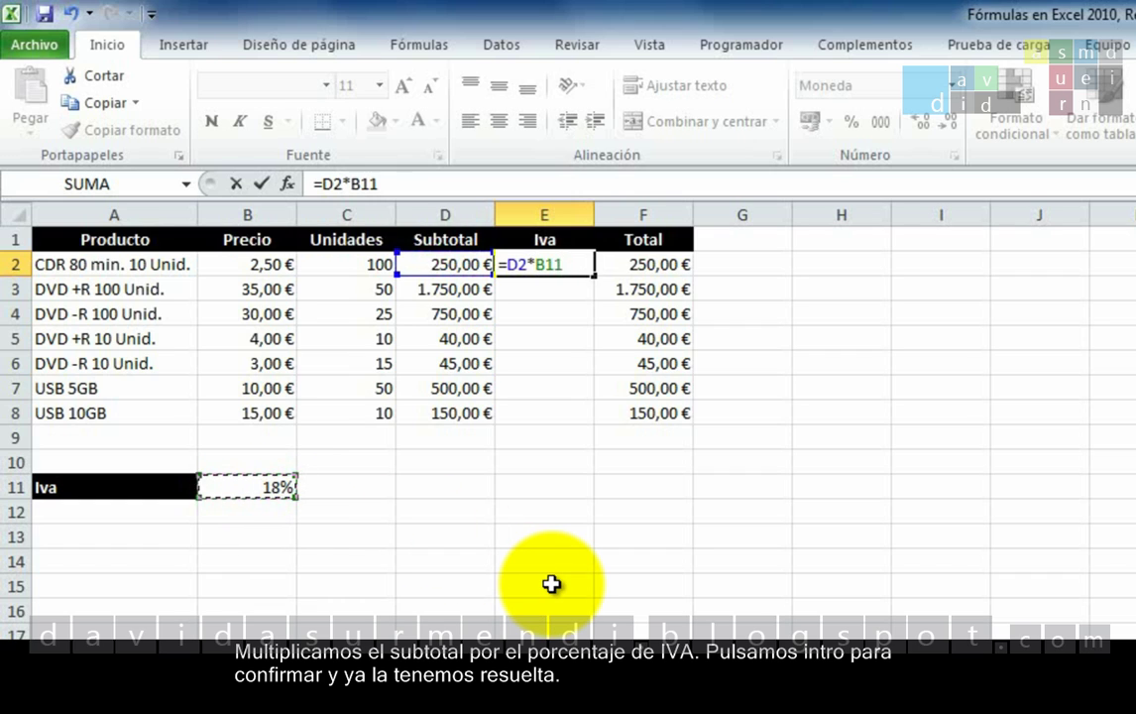
key("Return")
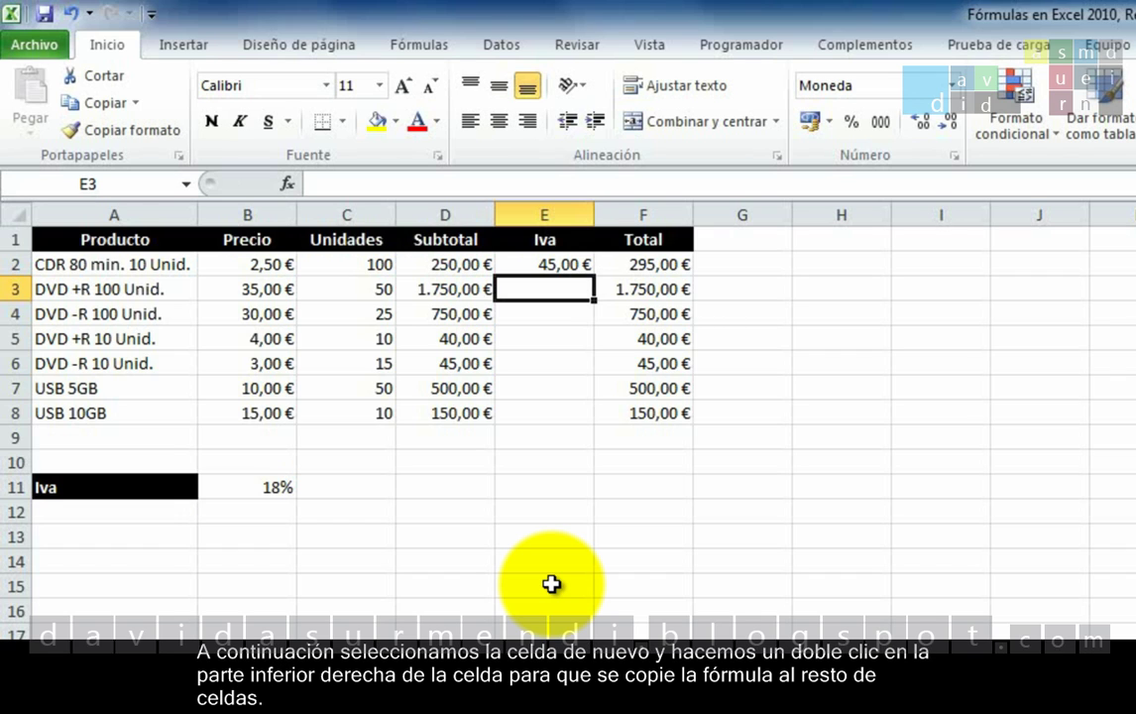
left_click(559, 268)
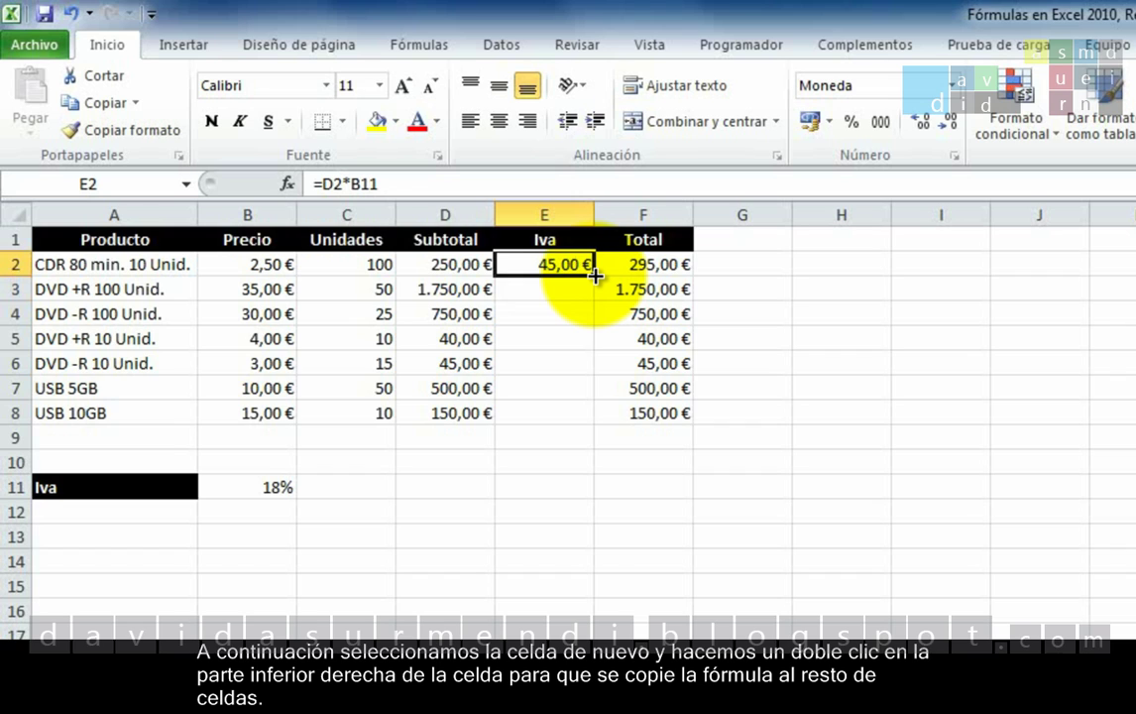
double_click(594, 275)
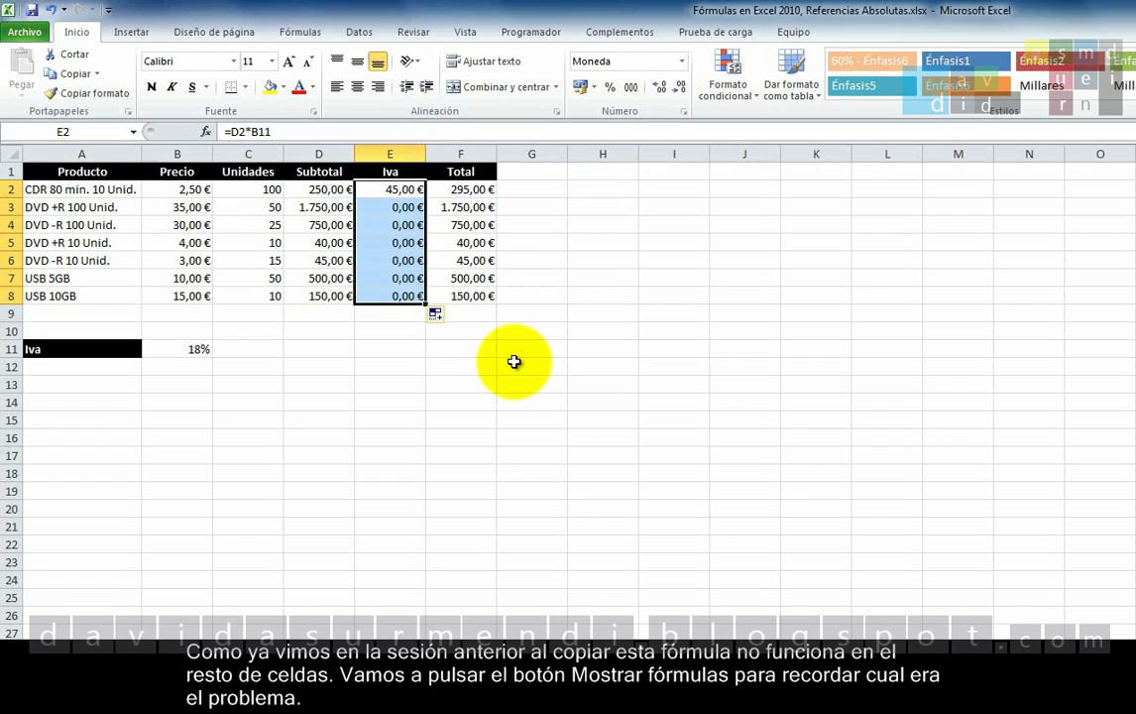
- Display the sheet's formulas and examine the cell references used by the copied Iva formulas in E3 through E7
left_click(297, 32)
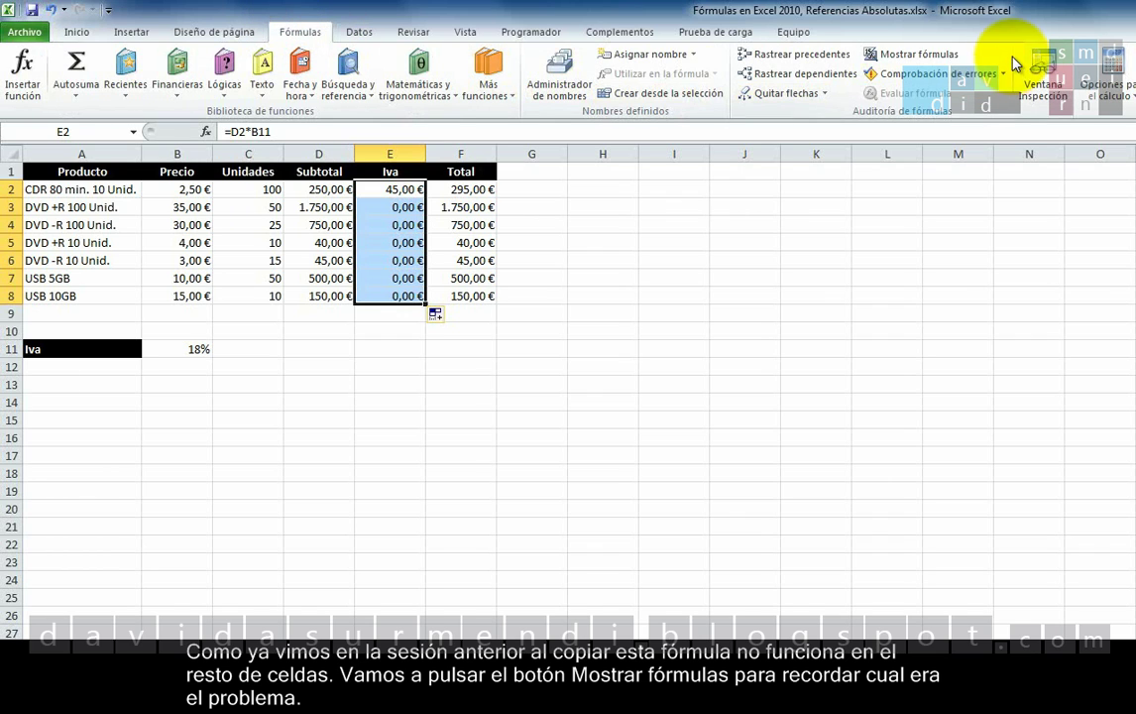
left_click(939, 55)
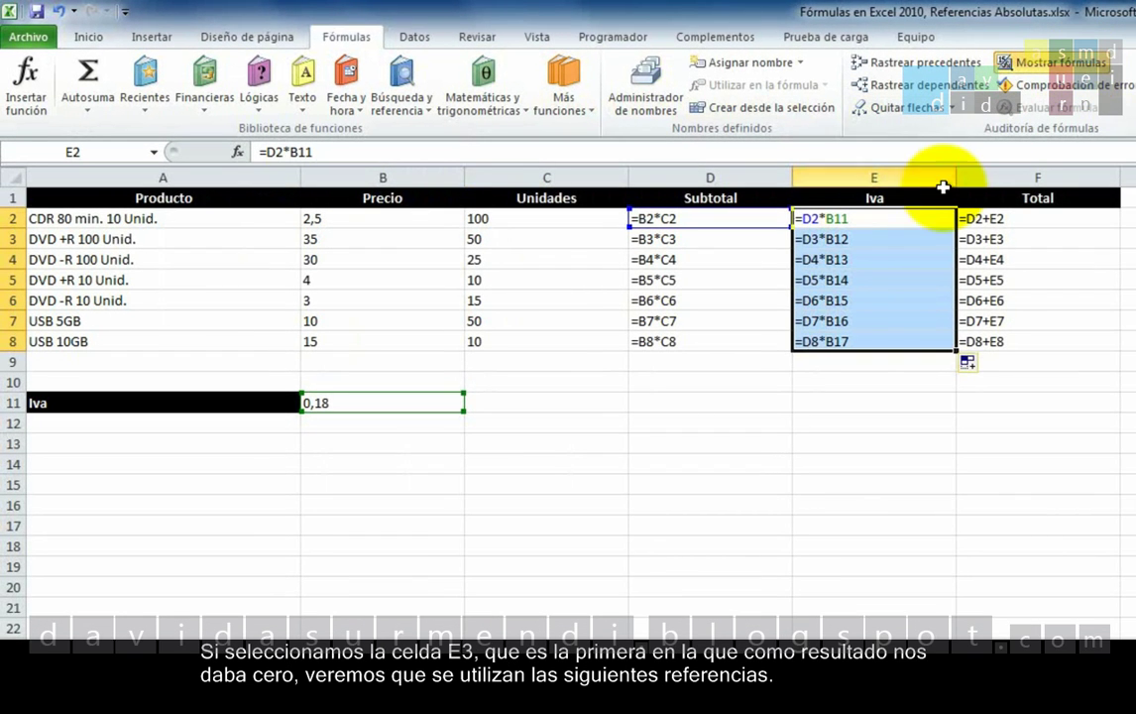
left_click(894, 241)
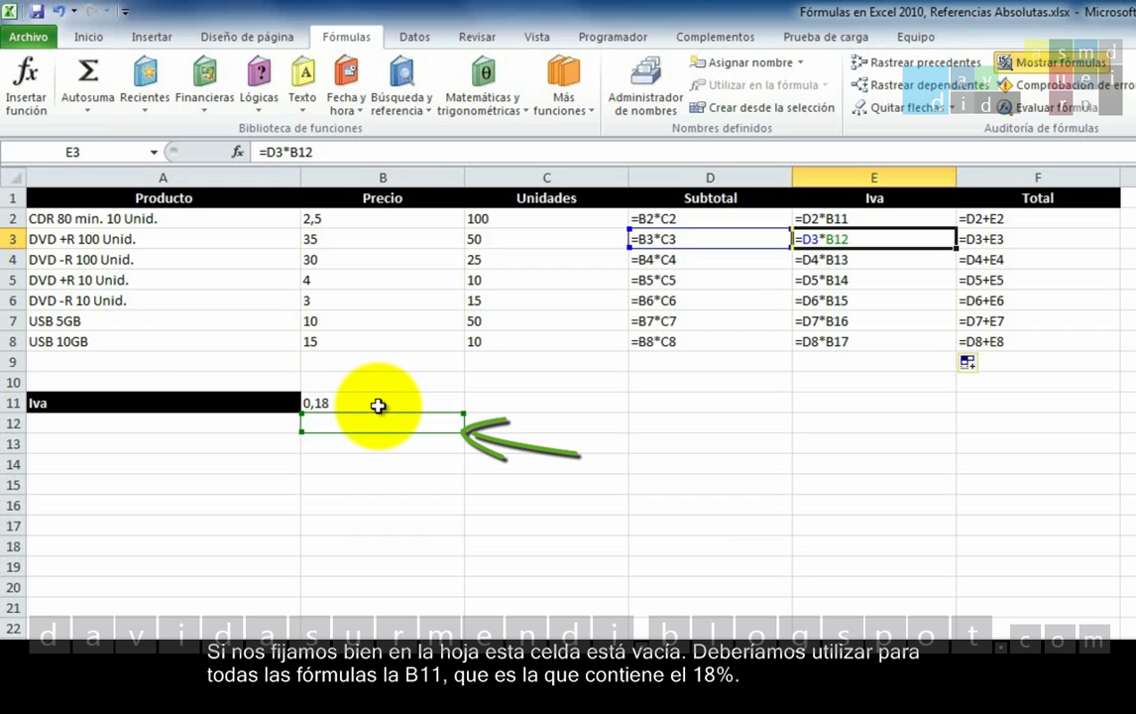
left_click(853, 259)
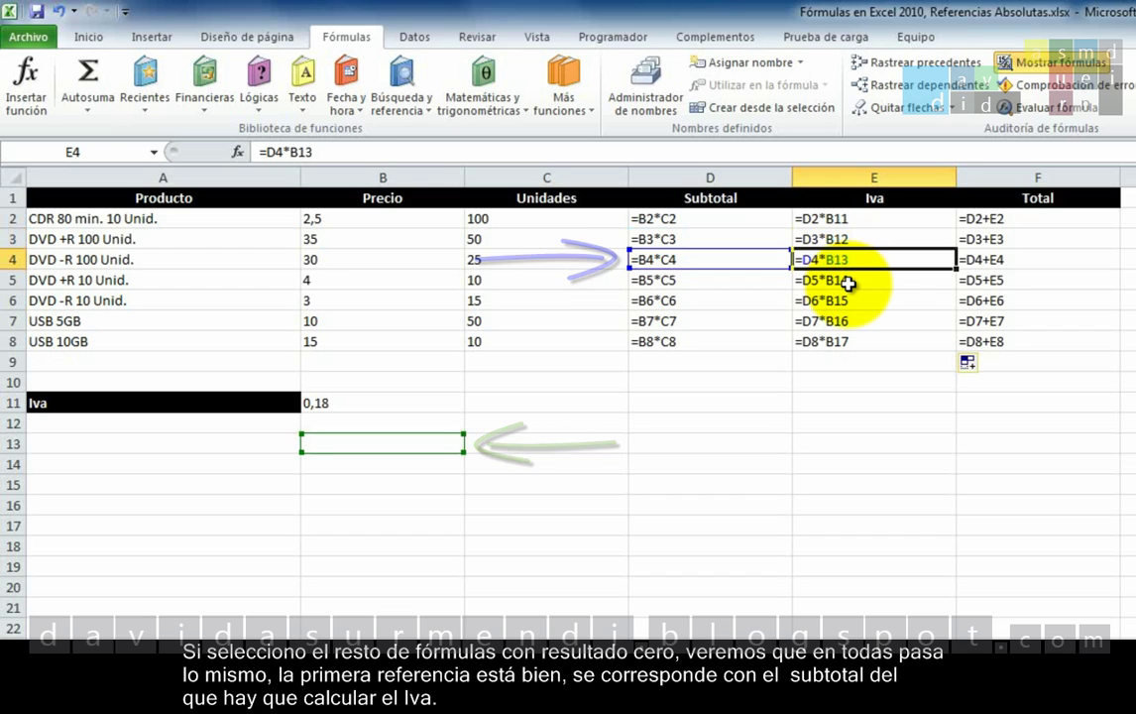
left_click(849, 282)
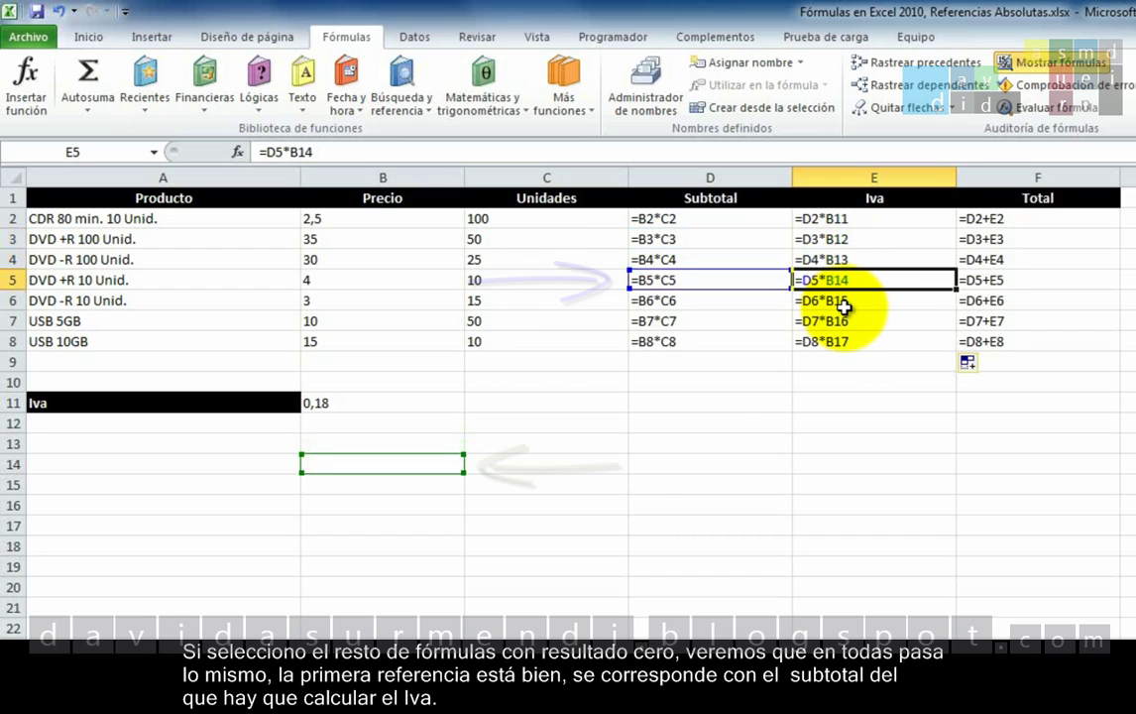
left_click(835, 300)
left_click(838, 320)
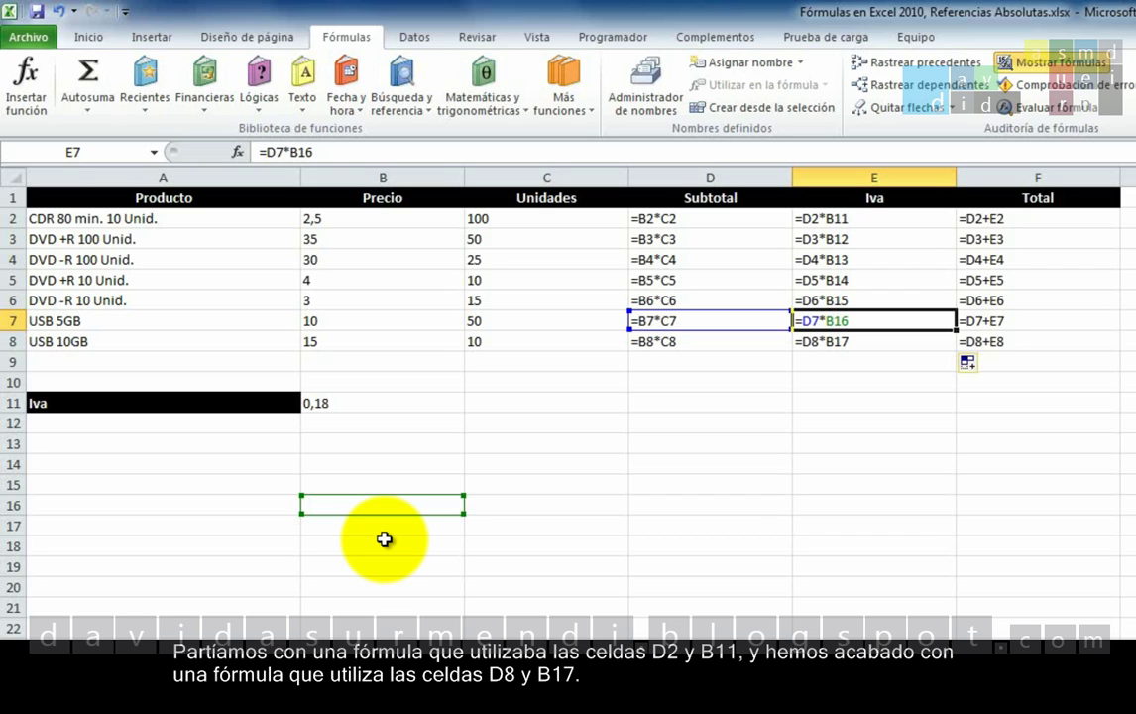
- Compare the references used by the Iva formulas in E2 and E8, and return the sheet to displaying results
left_click(828, 220)
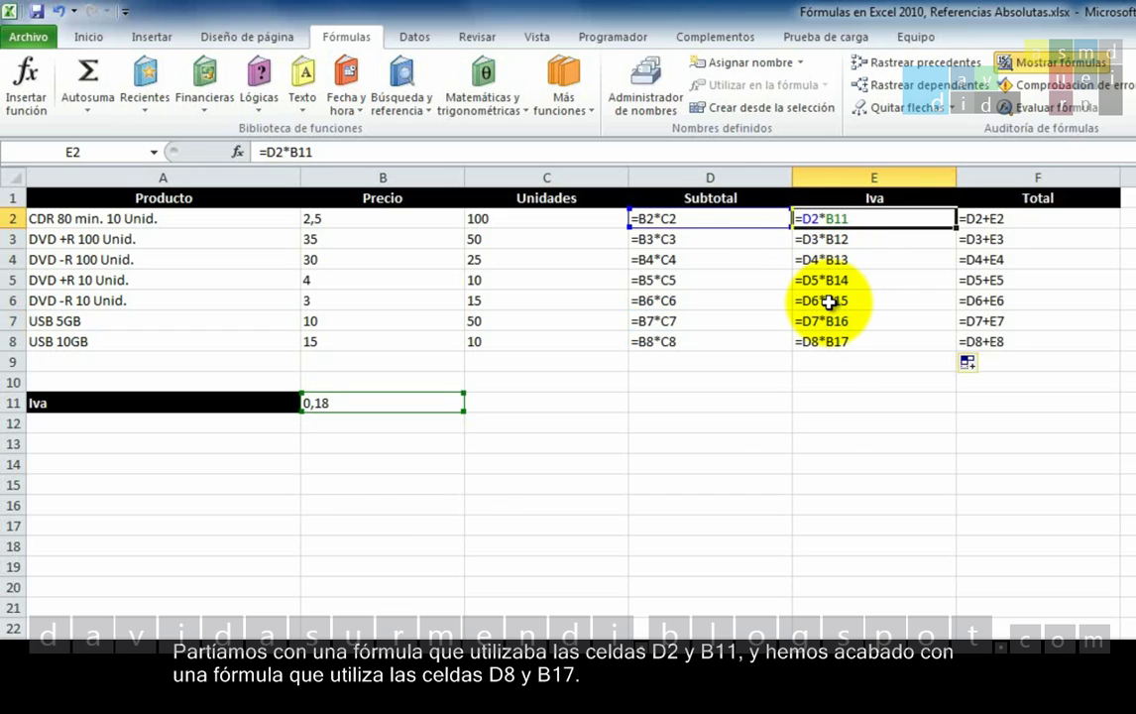
left_click(821, 339)
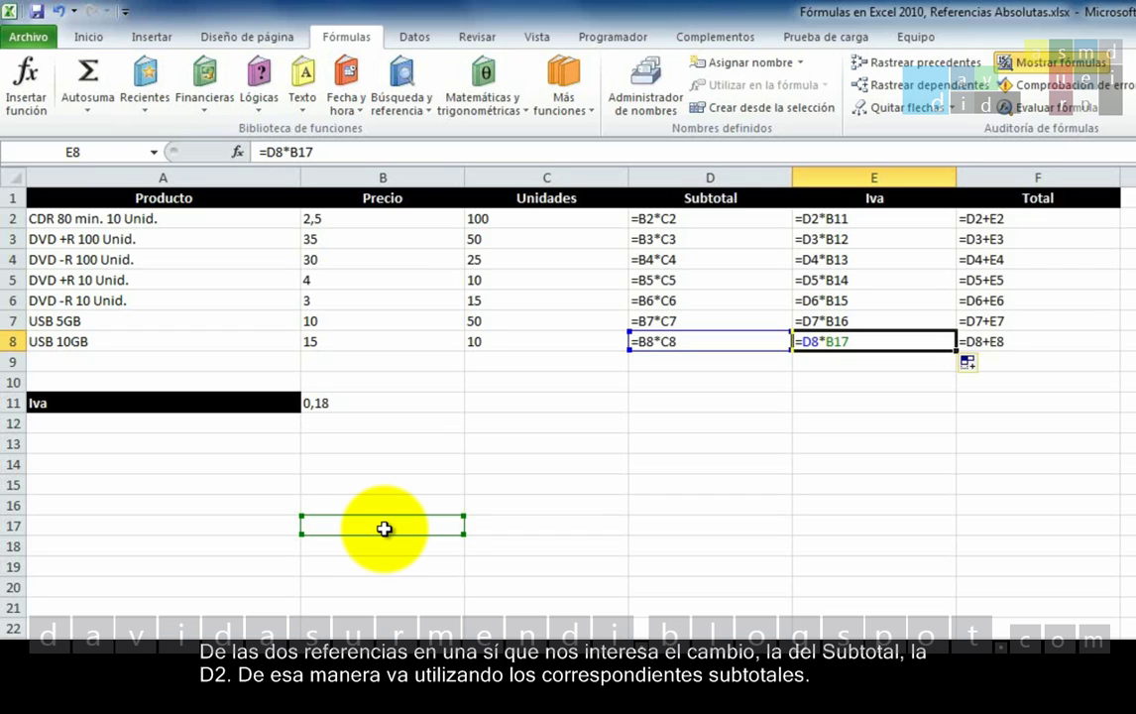
left_click(880, 216)
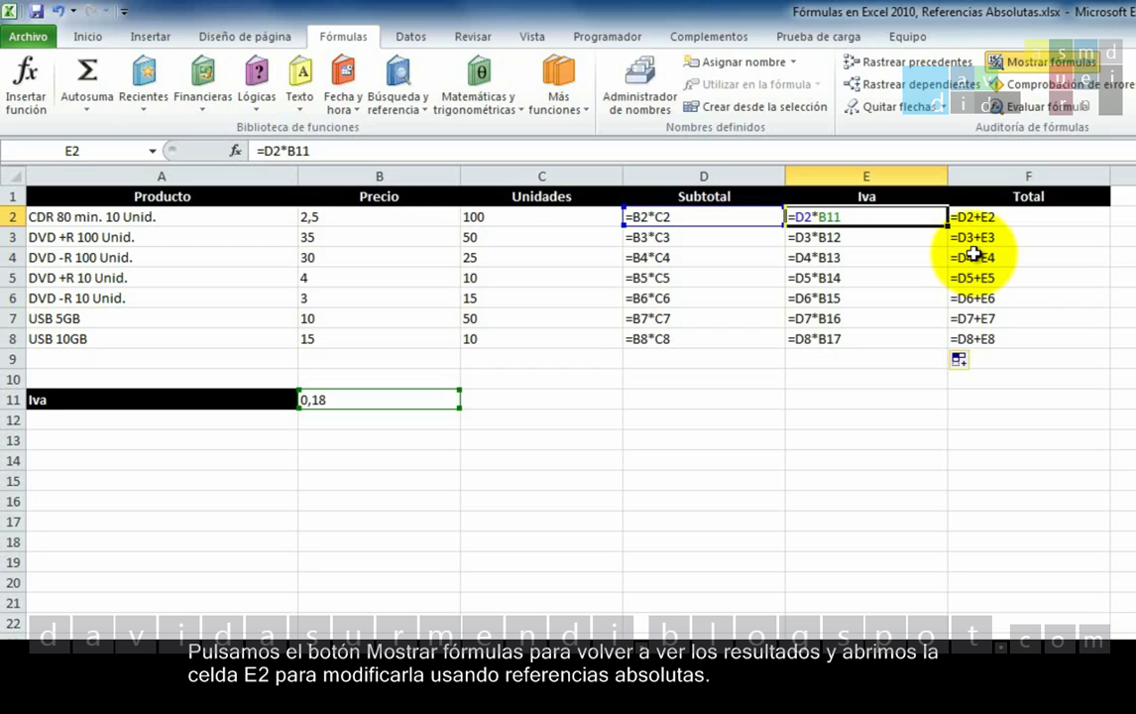
left_click(1037, 65)
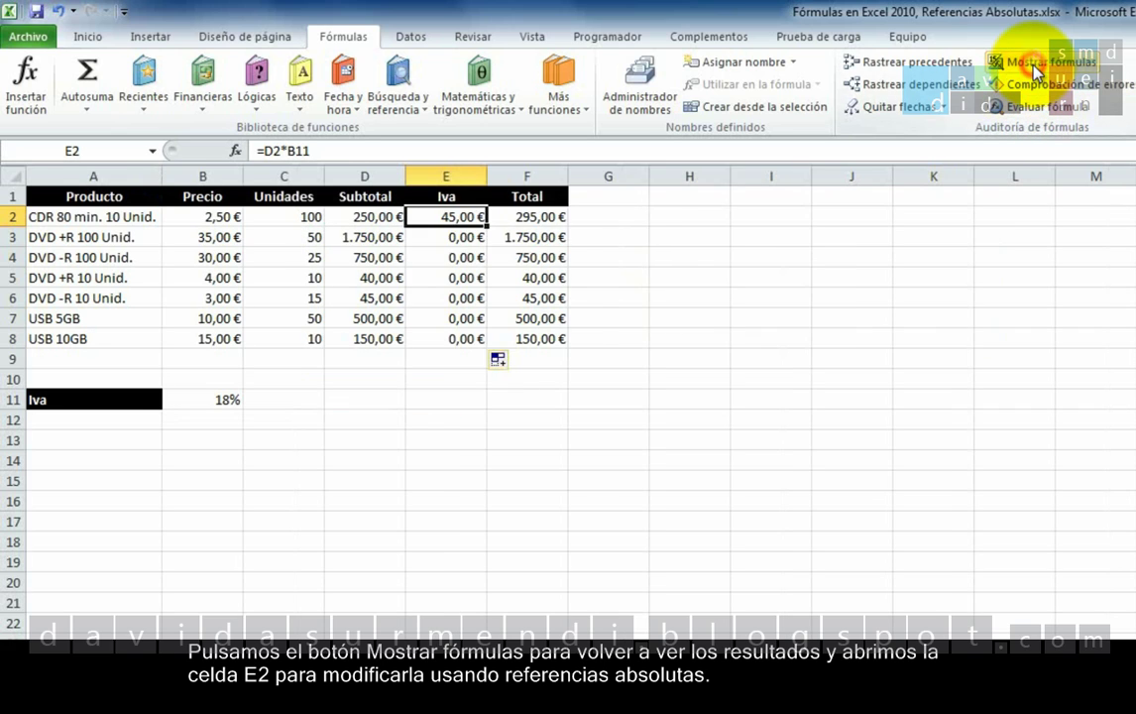
- Open the formula in E2 for editing and cycle its B11 reference through the absolute, mixed and relative forms
double_click(439, 214)
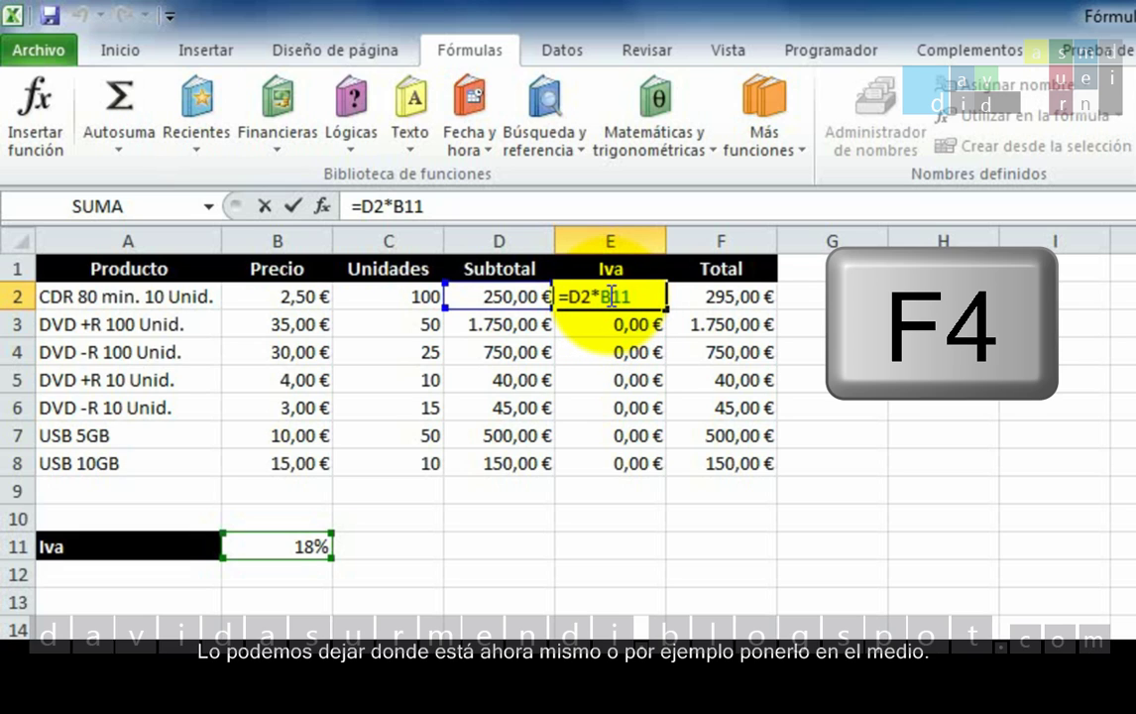
left_click(611, 296)
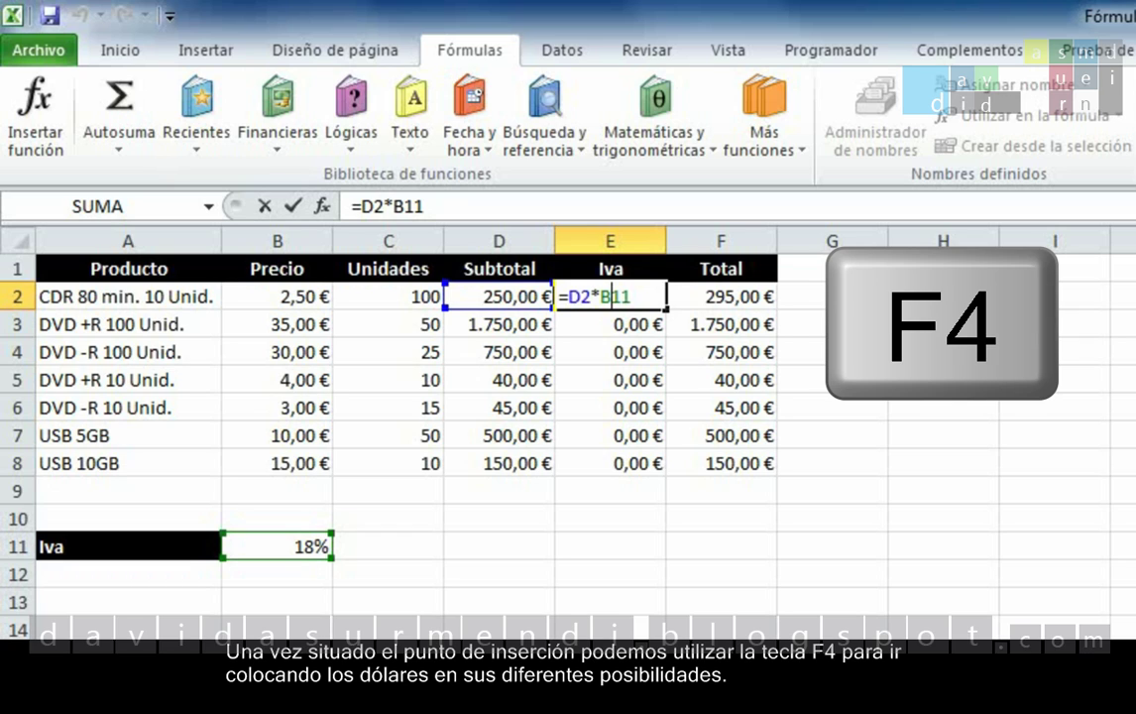
key("F4")
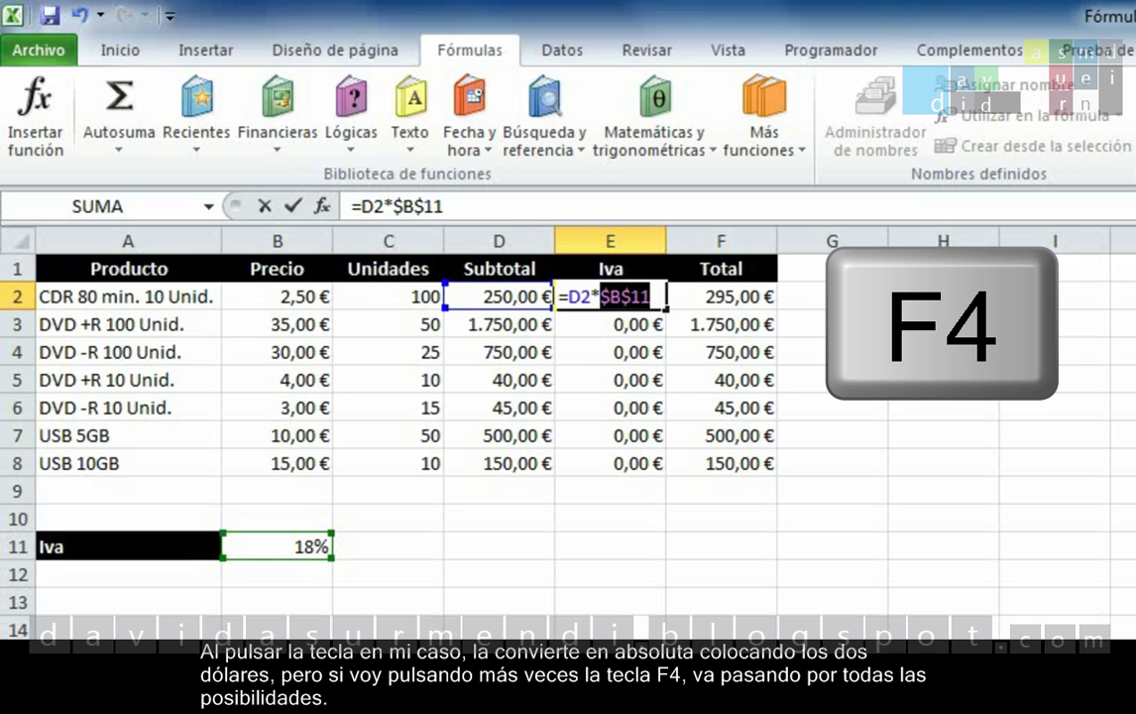
key("F4")
key("F4")
key("F4")
key("F4")
key("F4")
key("F4")
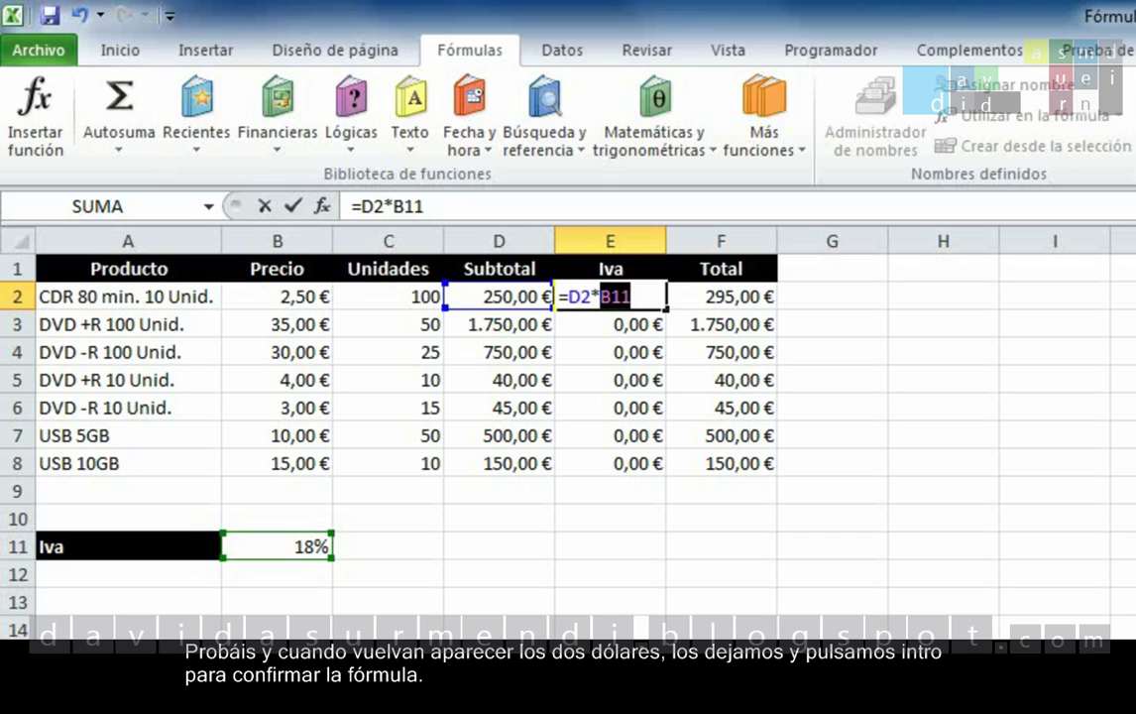
- Set the formula in E2 to =D2*$B$11 with an absolute reference and copy it down to E8
key("F4")
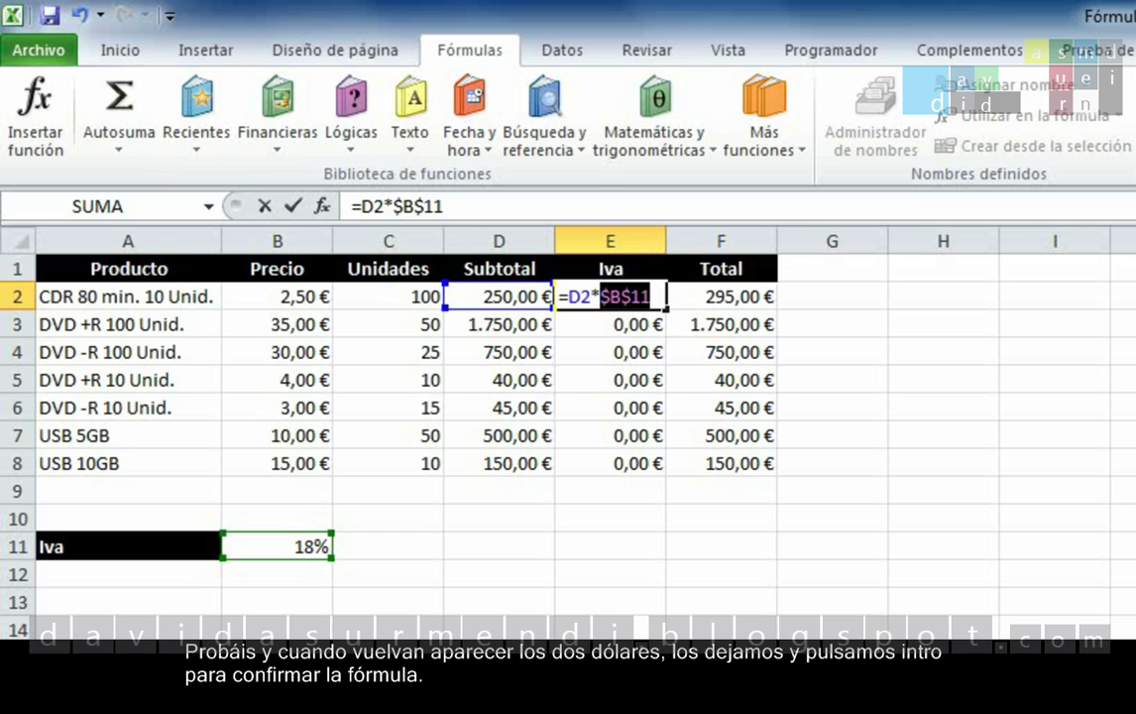
key("Return")
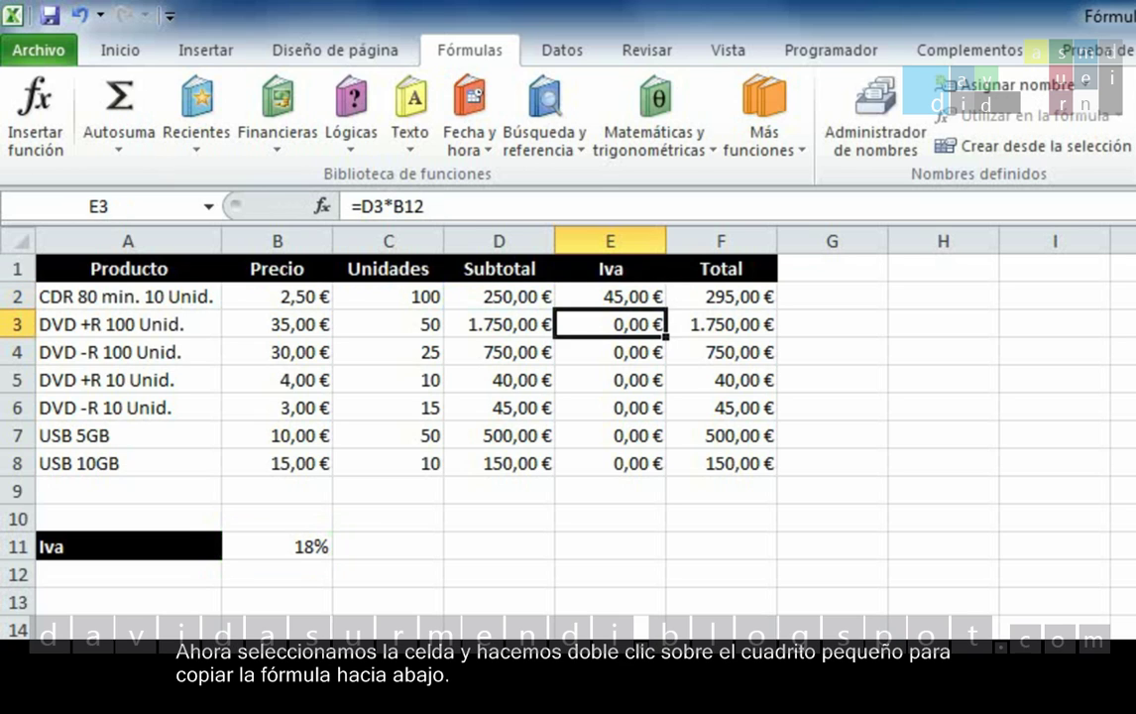
left_click(638, 298)
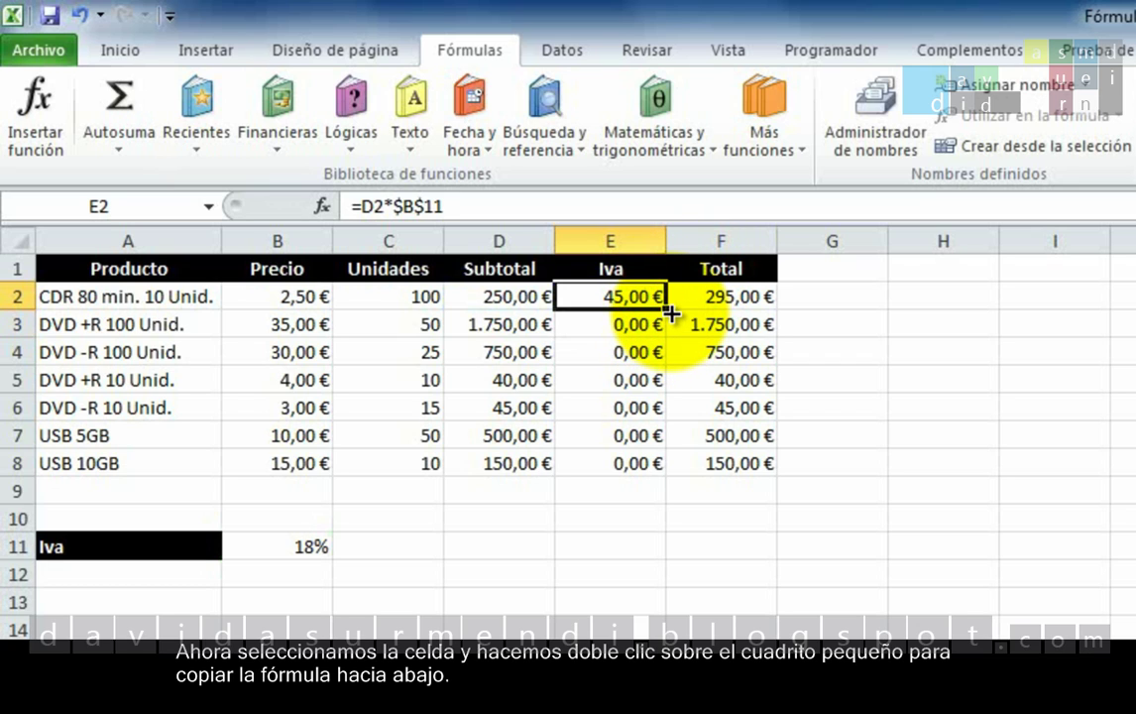
double_click(665, 311)
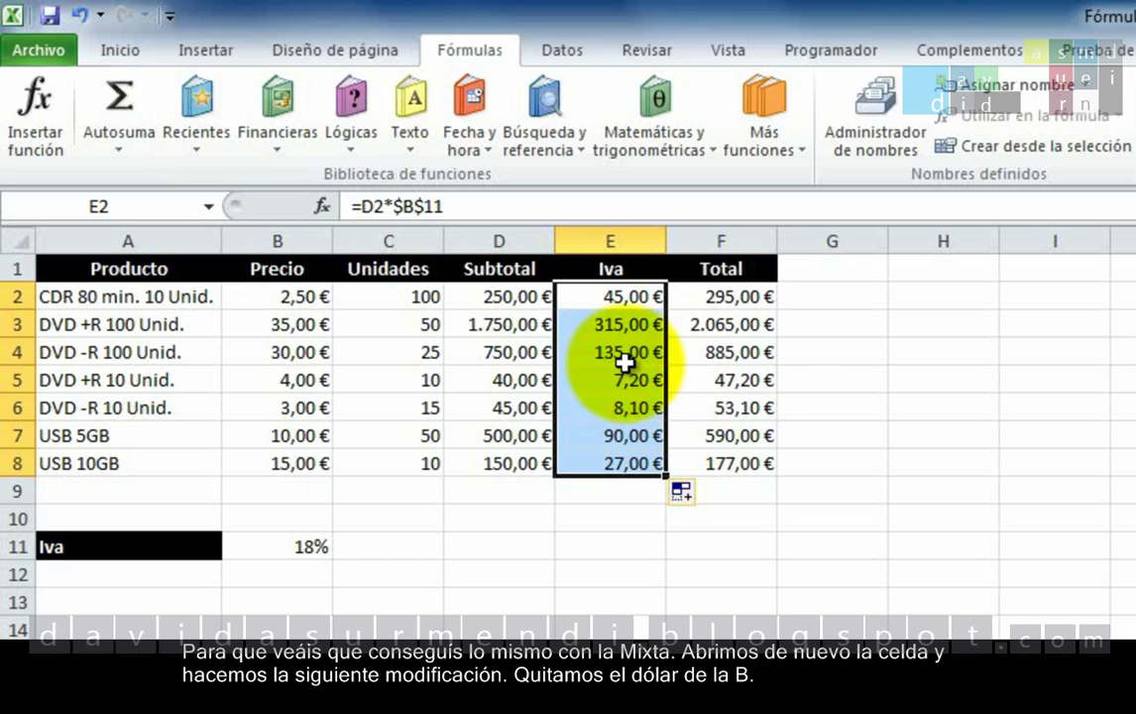
- Change the formula in E2 to the mixed reference =D2*B$11 and copy it down to E8
double_click(631, 300)
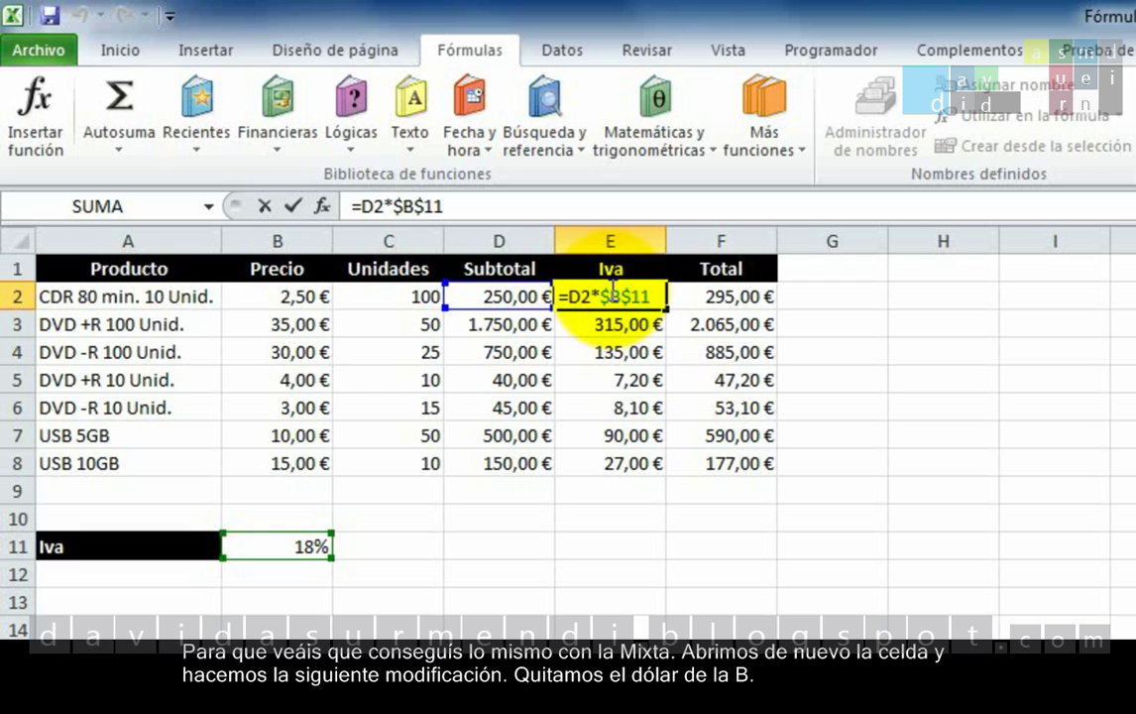
left_click(609, 297)
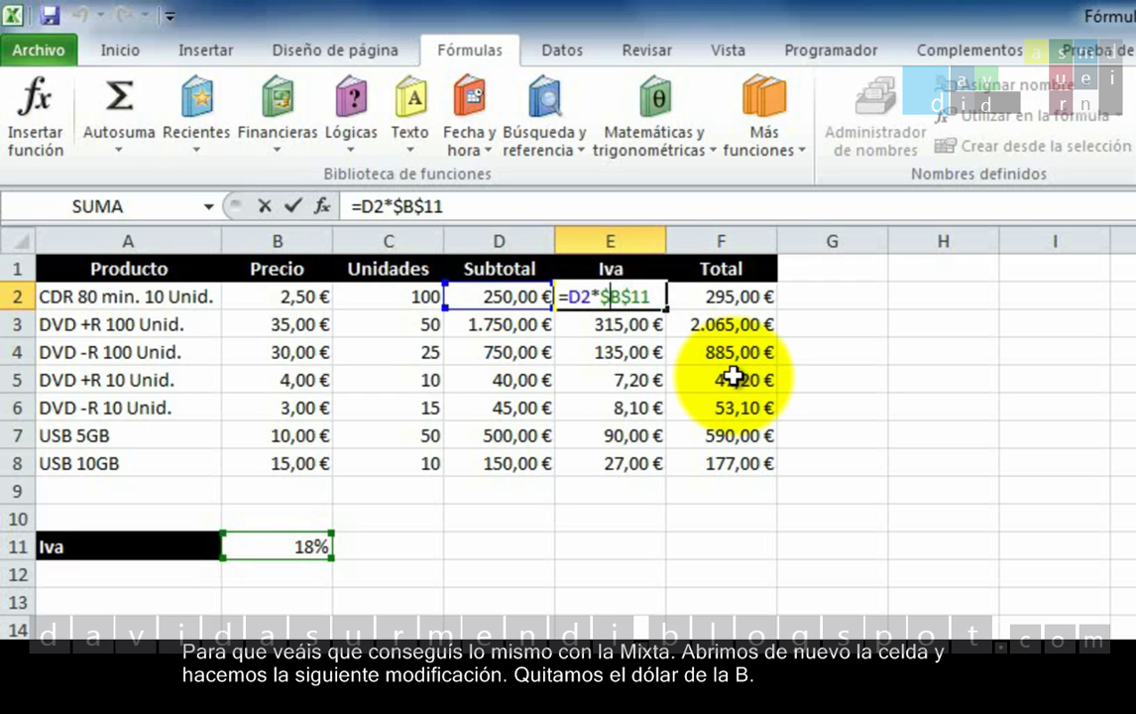
key("BackSpace")
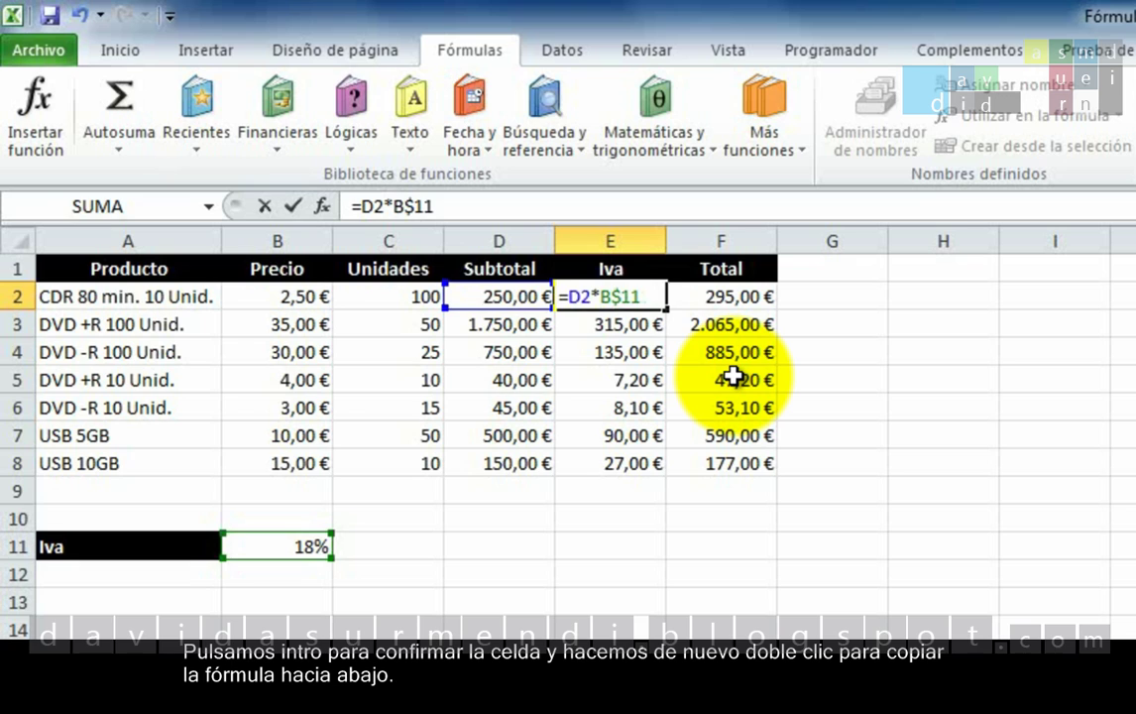
key("Return")
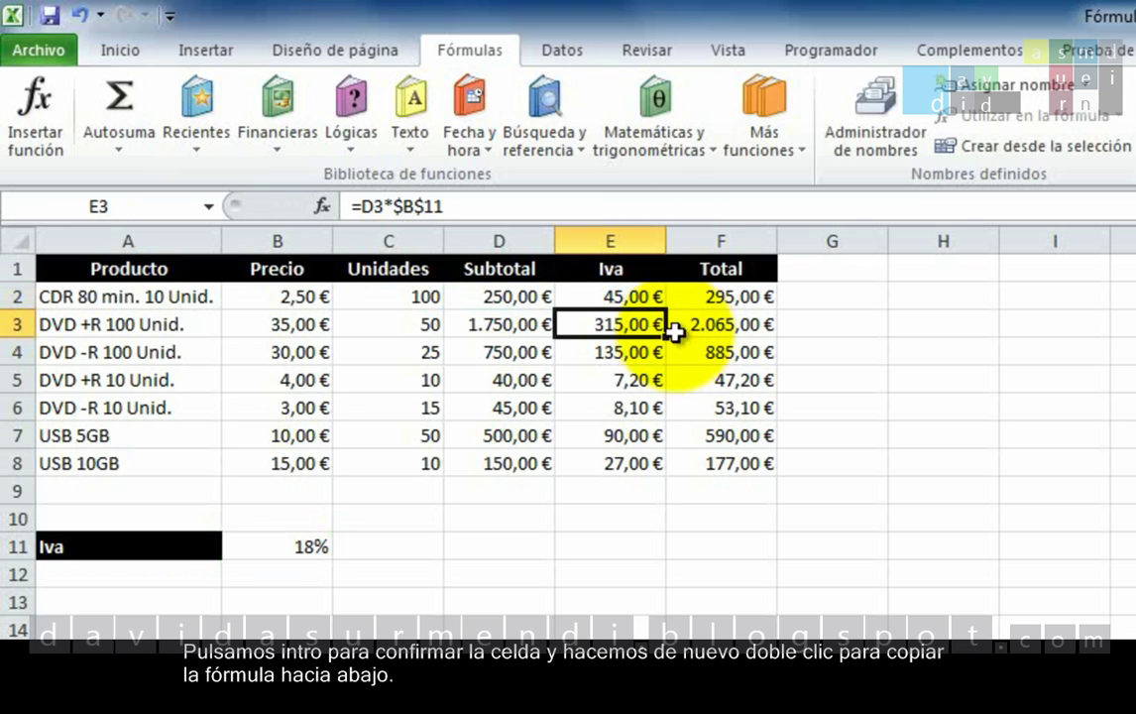
left_click(649, 294)
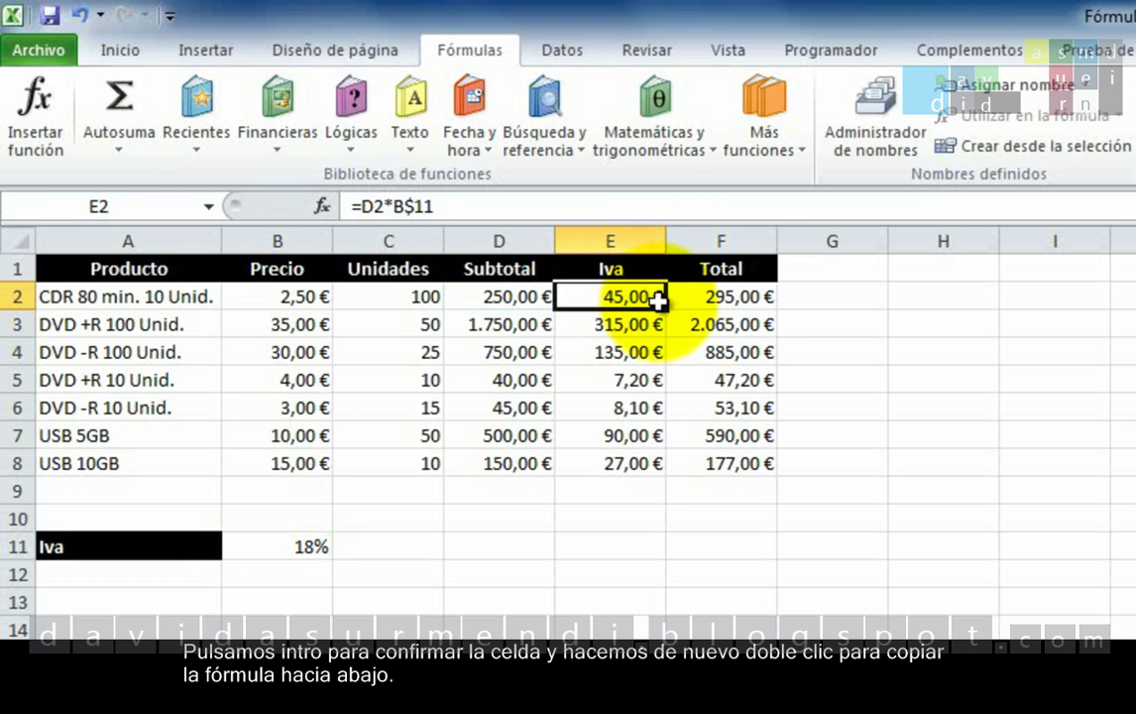
double_click(666, 309)
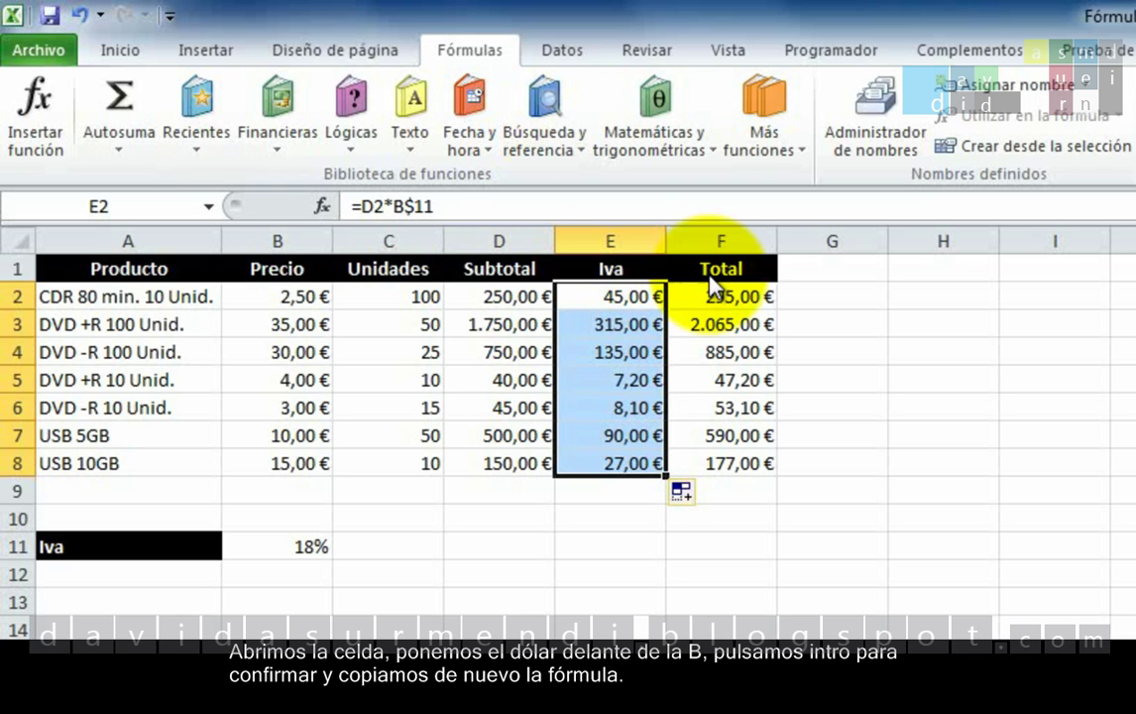
- Change the formula in E2 to the absolute reference =D2*$B$11 and copy it down to E8
left_click(622, 301)
double_click(608, 298)
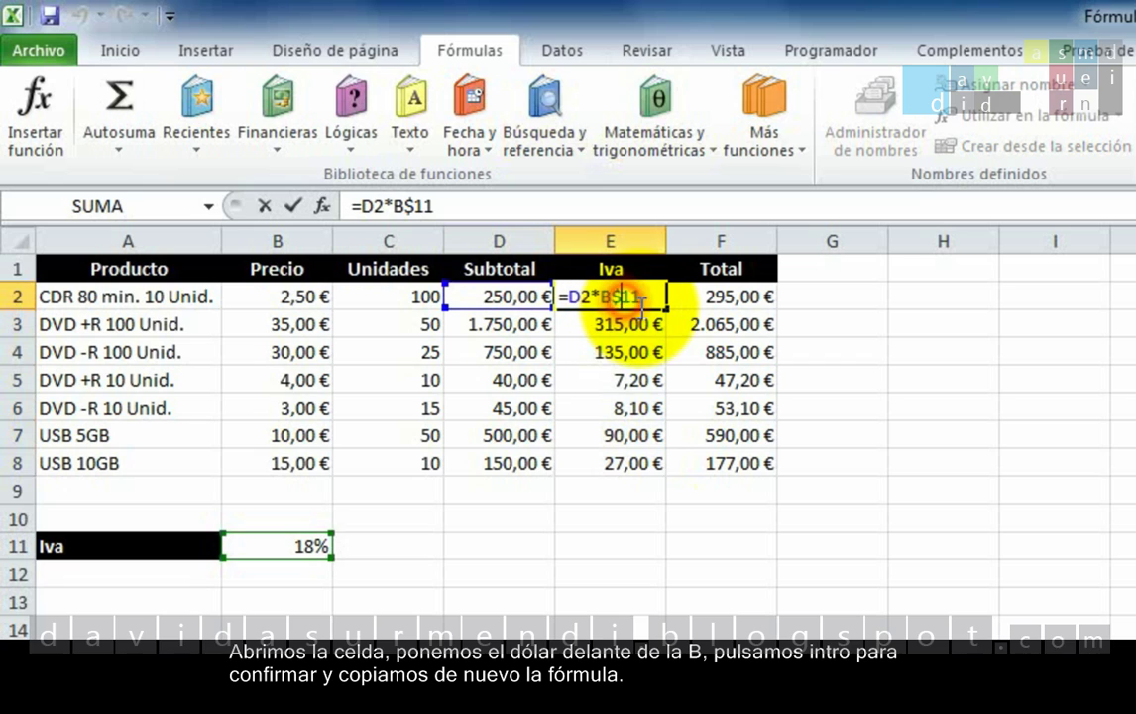
left_click(601, 297)
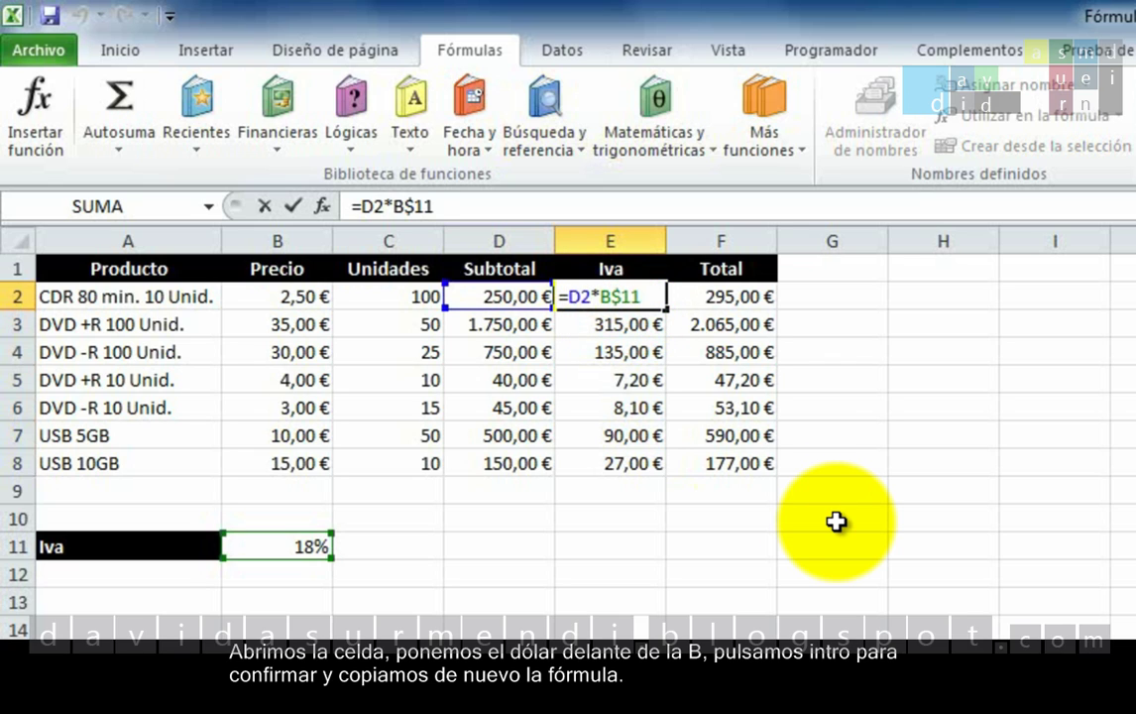
type("$")
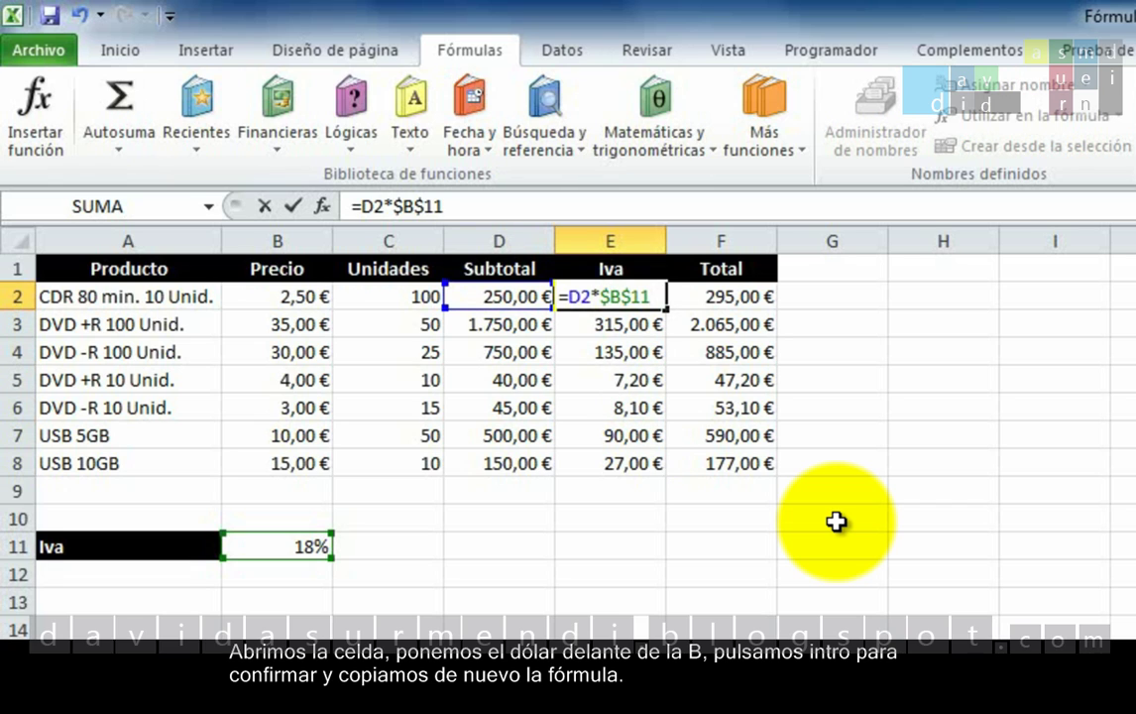
key("Return")
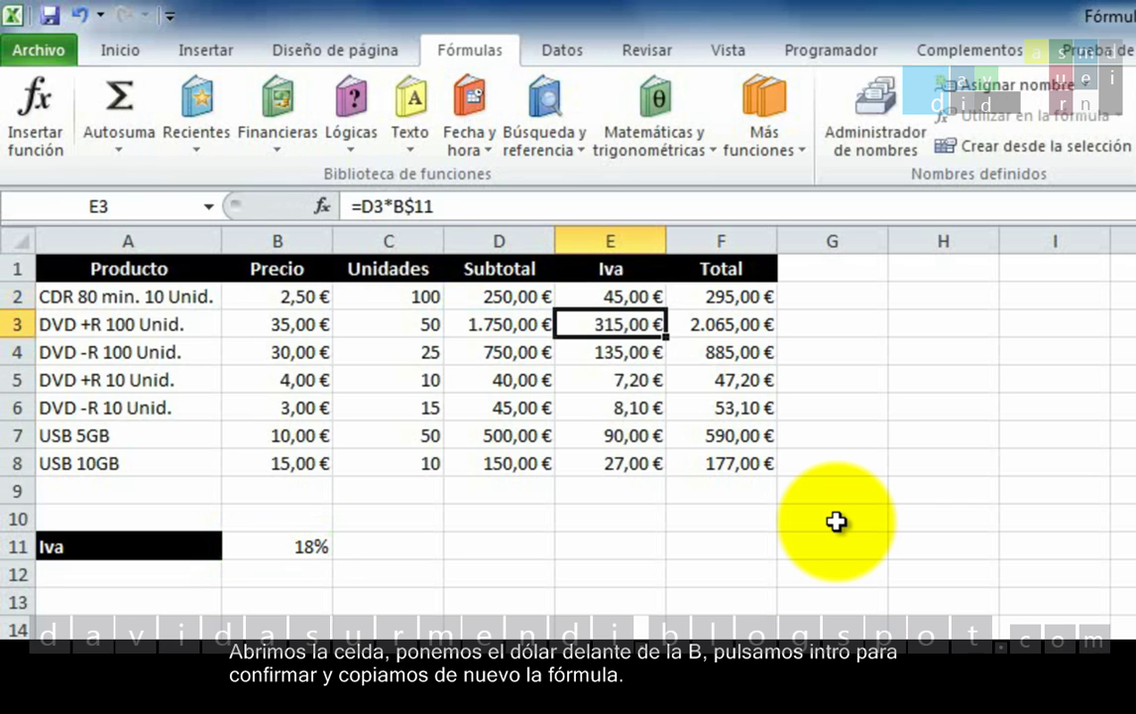
left_click(624, 295)
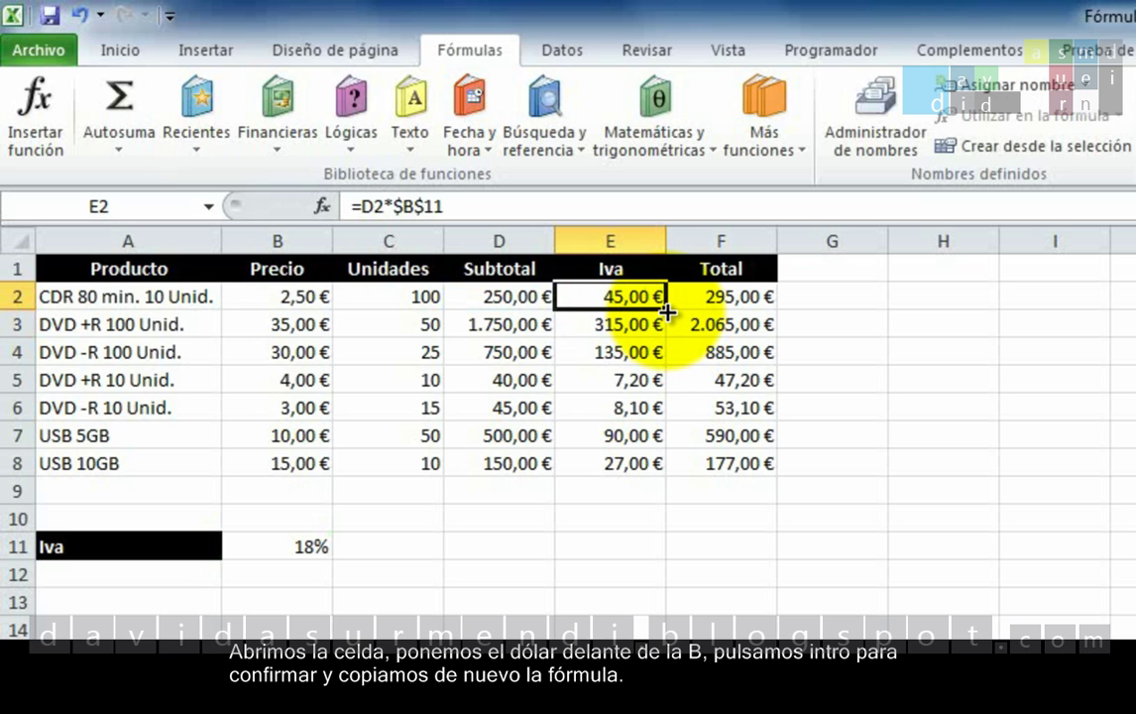
double_click(666, 310)
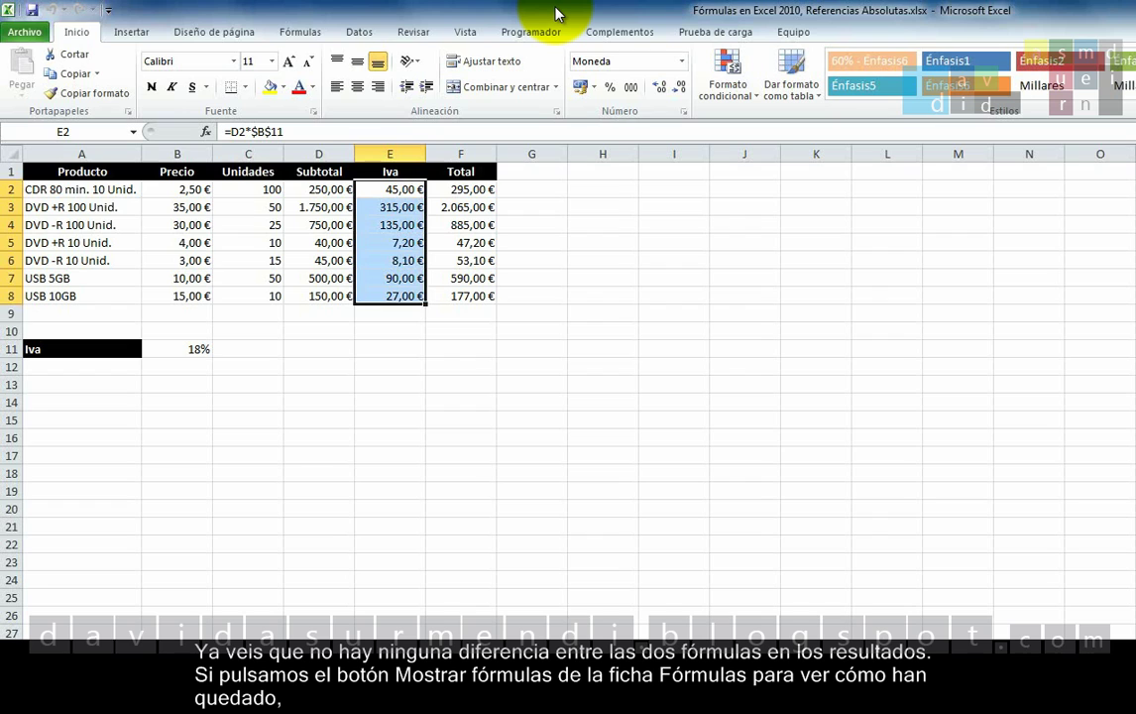
- Display the sheet's formulas to check the B11 references in the Iva column, and return to showing results
left_click(536, 38)
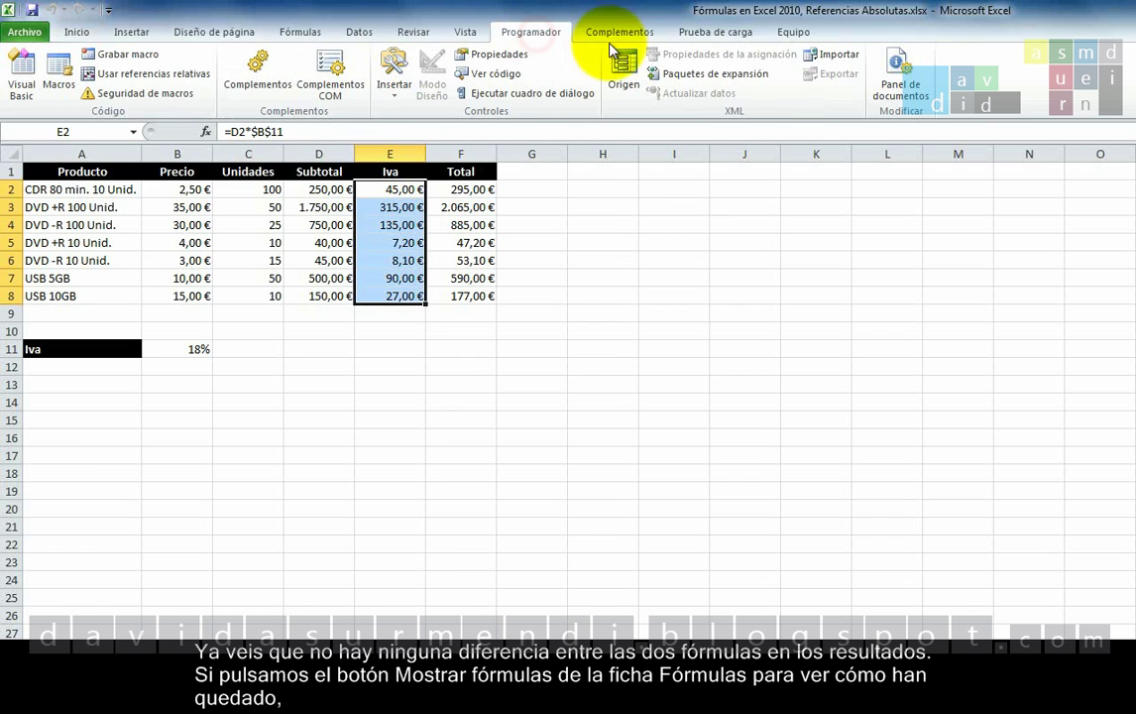
left_click(311, 36)
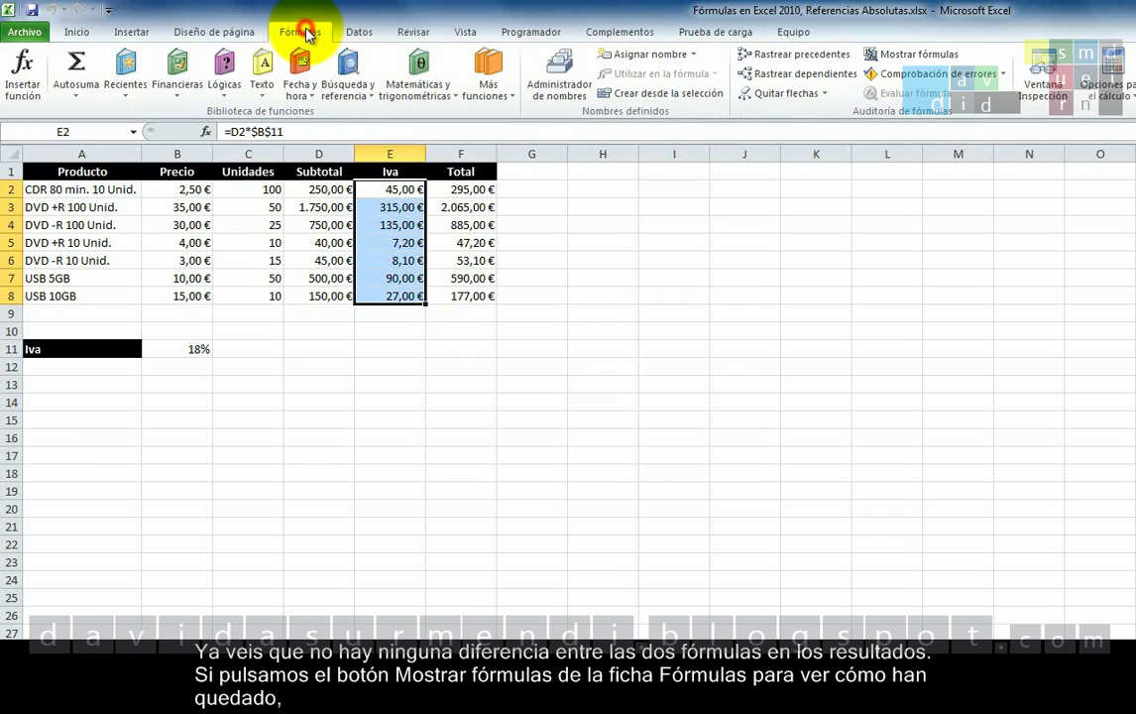
left_click(947, 57)
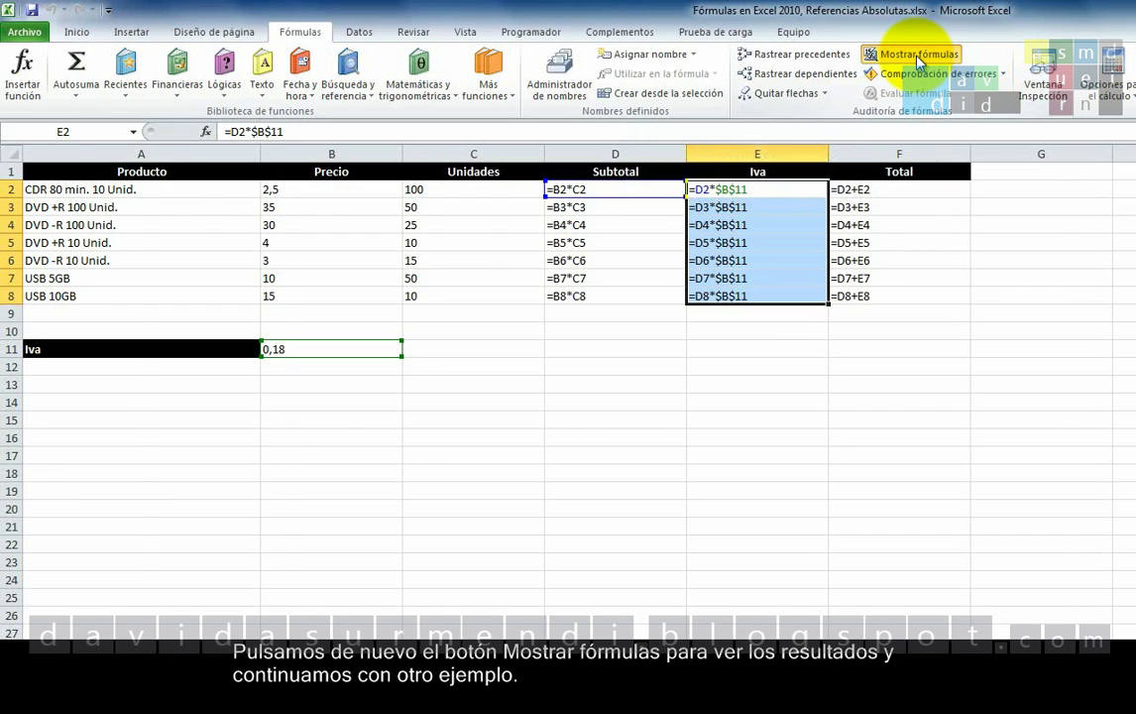
left_click(919, 58)
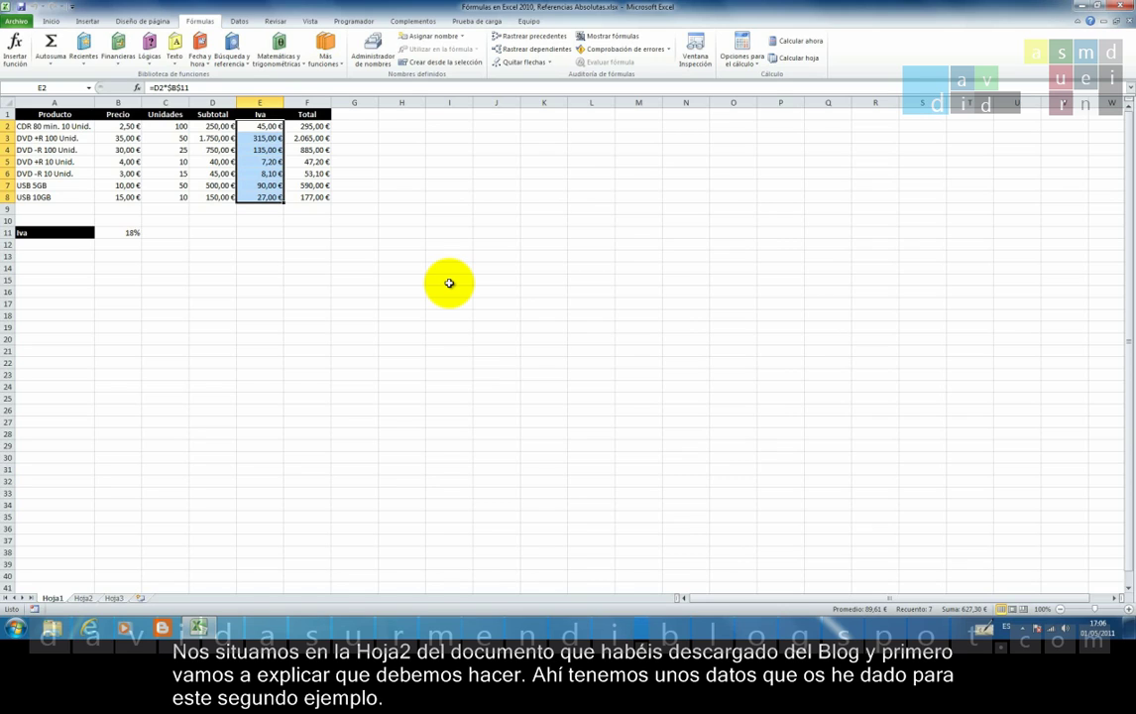
- Switch to sheet Hoja2 and start the formula in B3 with units times unit price, =(B2*B11)-
left_click(83, 597)
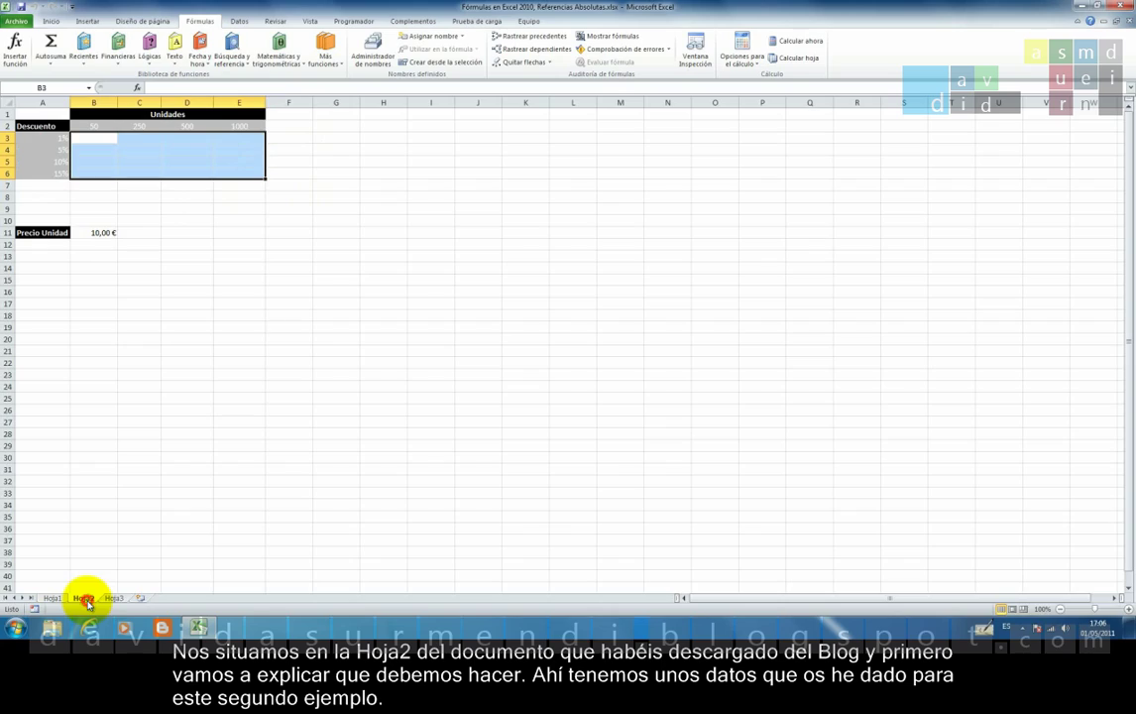
left_click(364, 230)
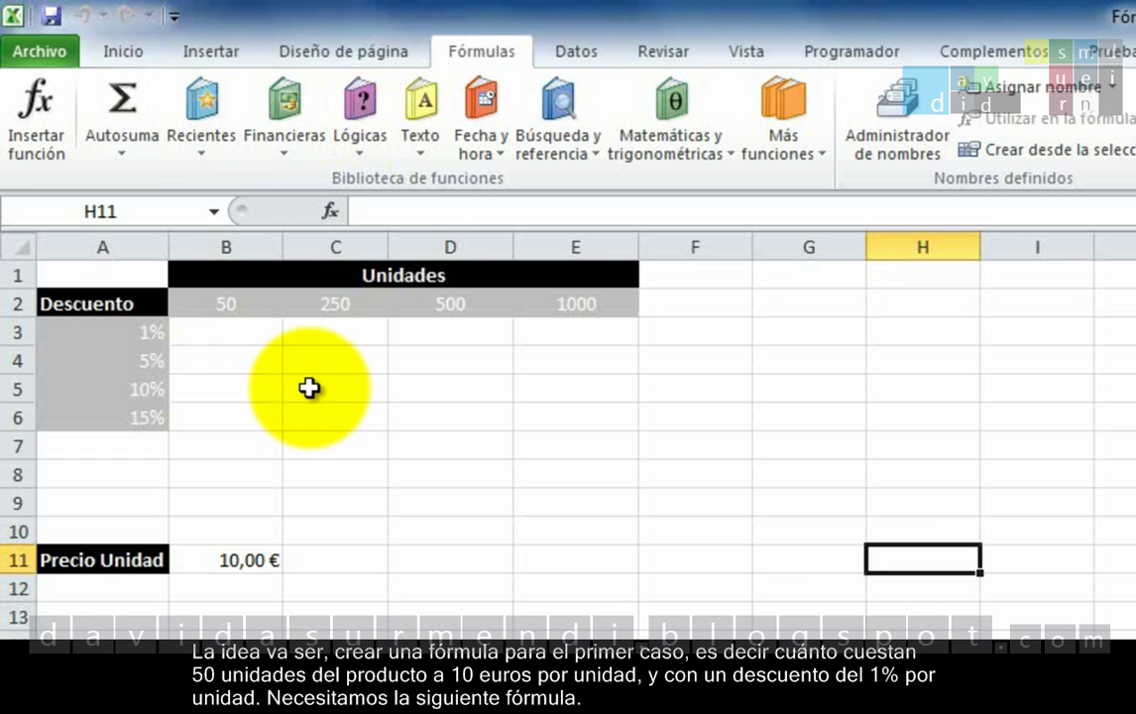
left_click(240, 342)
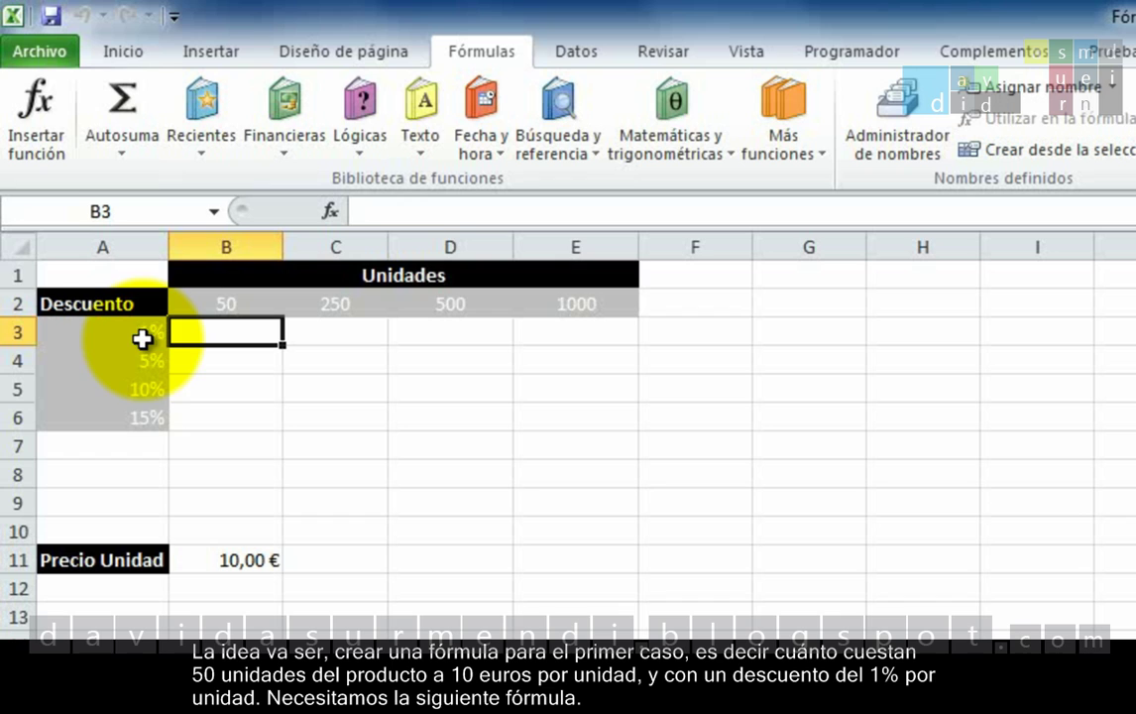
type("=(")
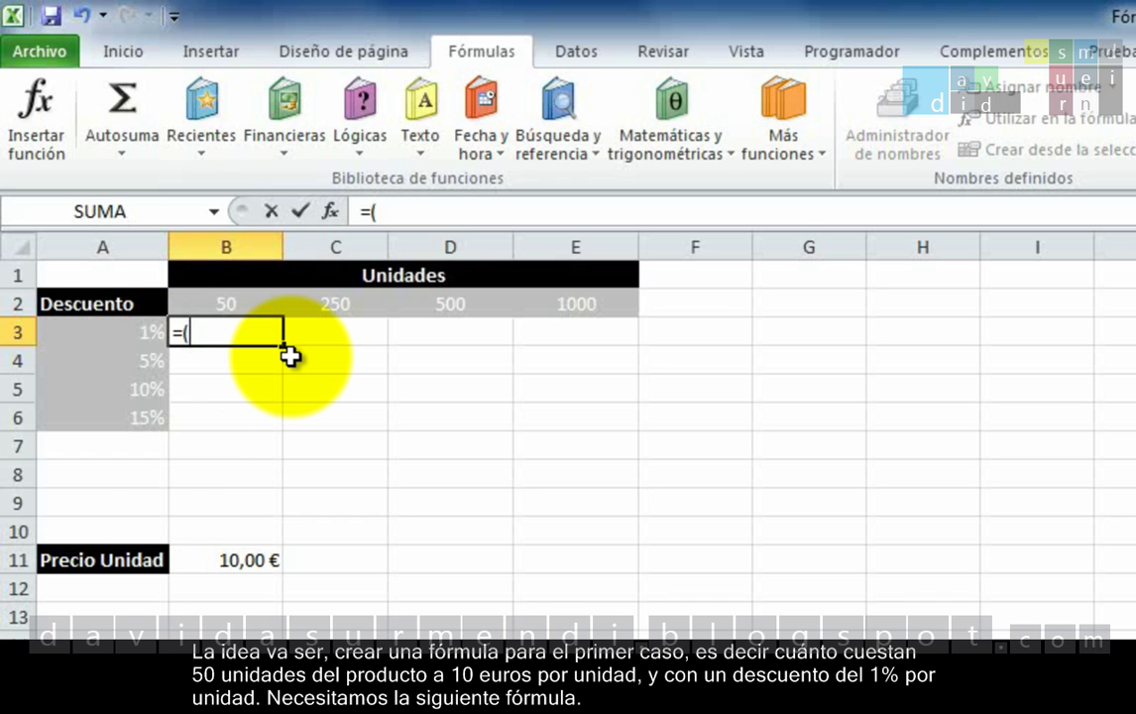
left_click(257, 298)
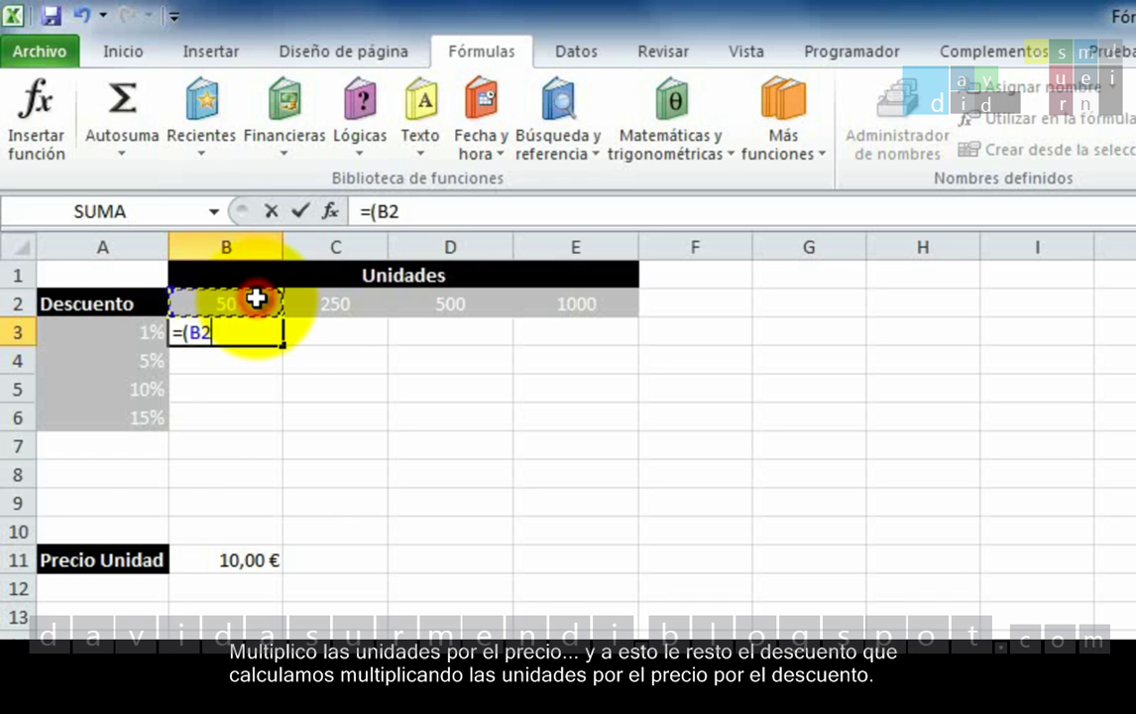
type("*")
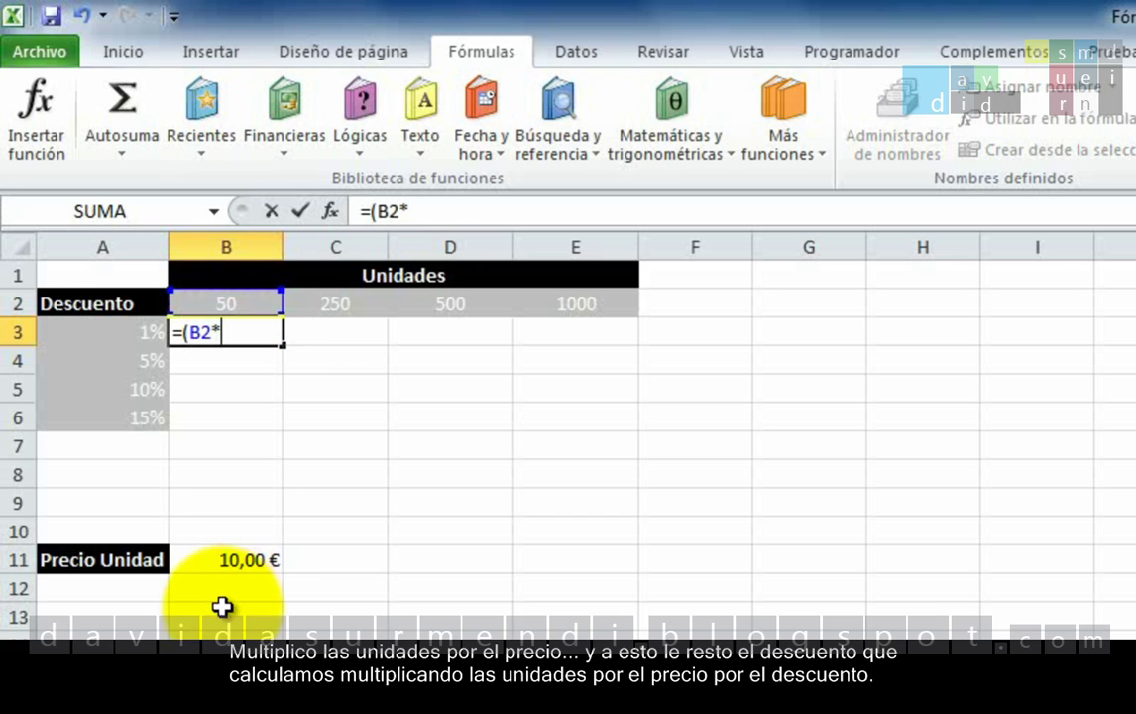
left_click(228, 560)
type(")-")
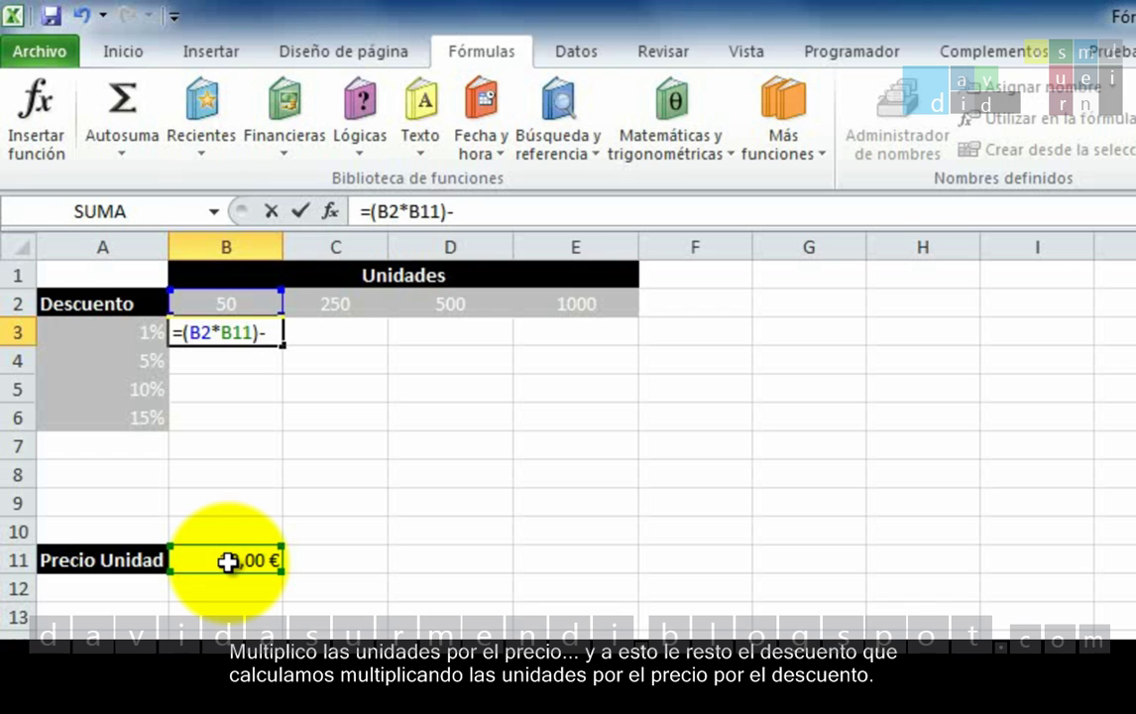
- Complete the B3 formula by subtracting the discount amount (B2*B11*A3), and confirm it
type("(")
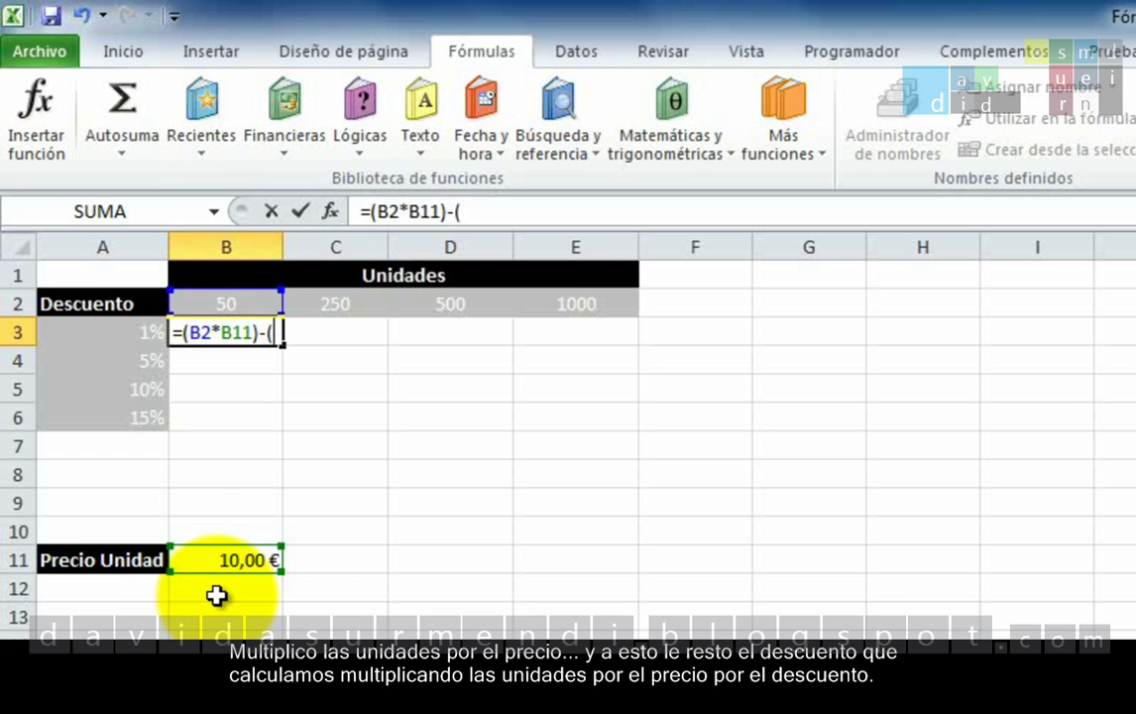
left_click(237, 304)
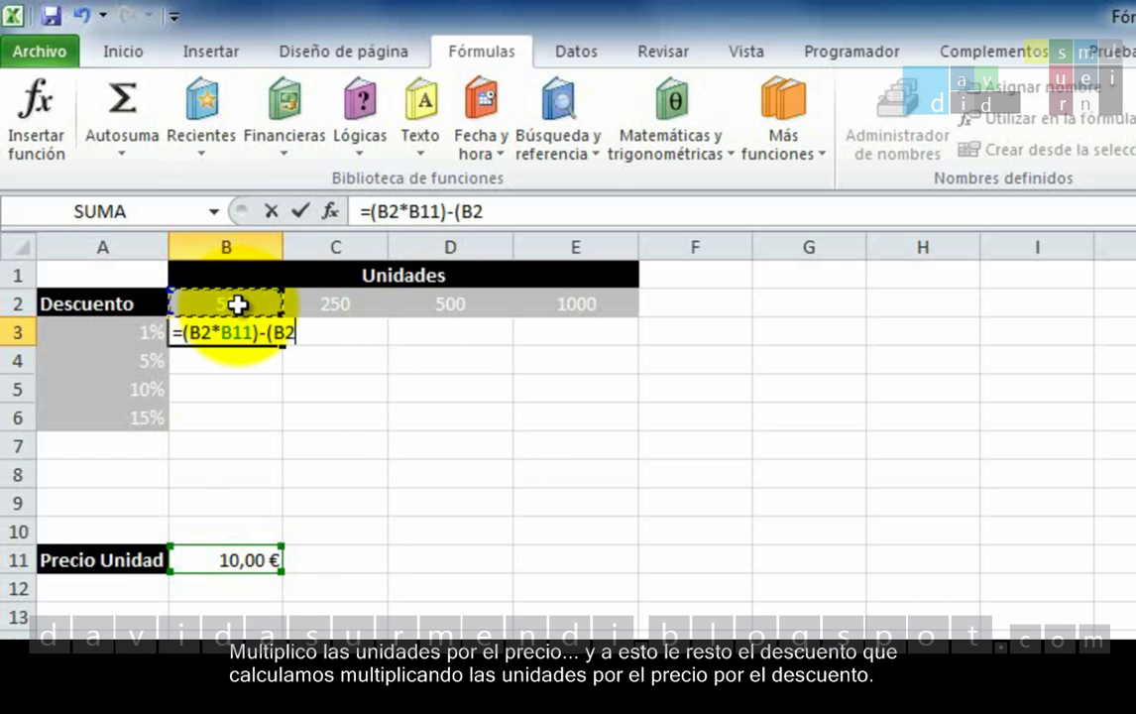
type("*")
left_click(258, 563)
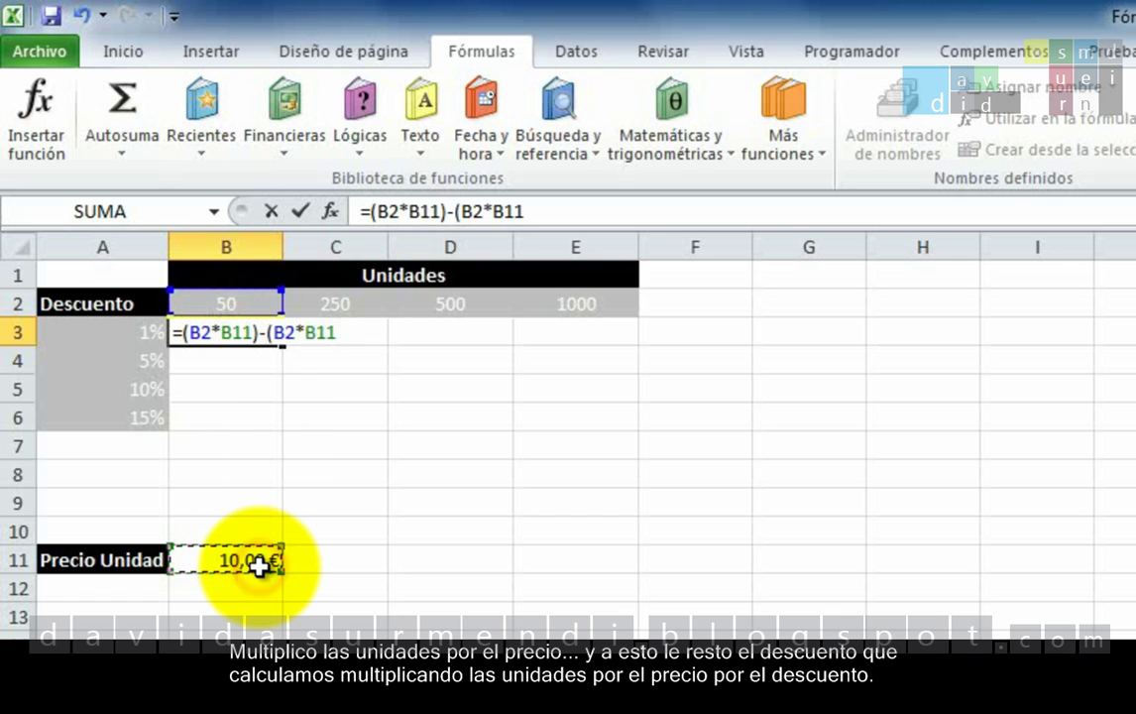
type("*")
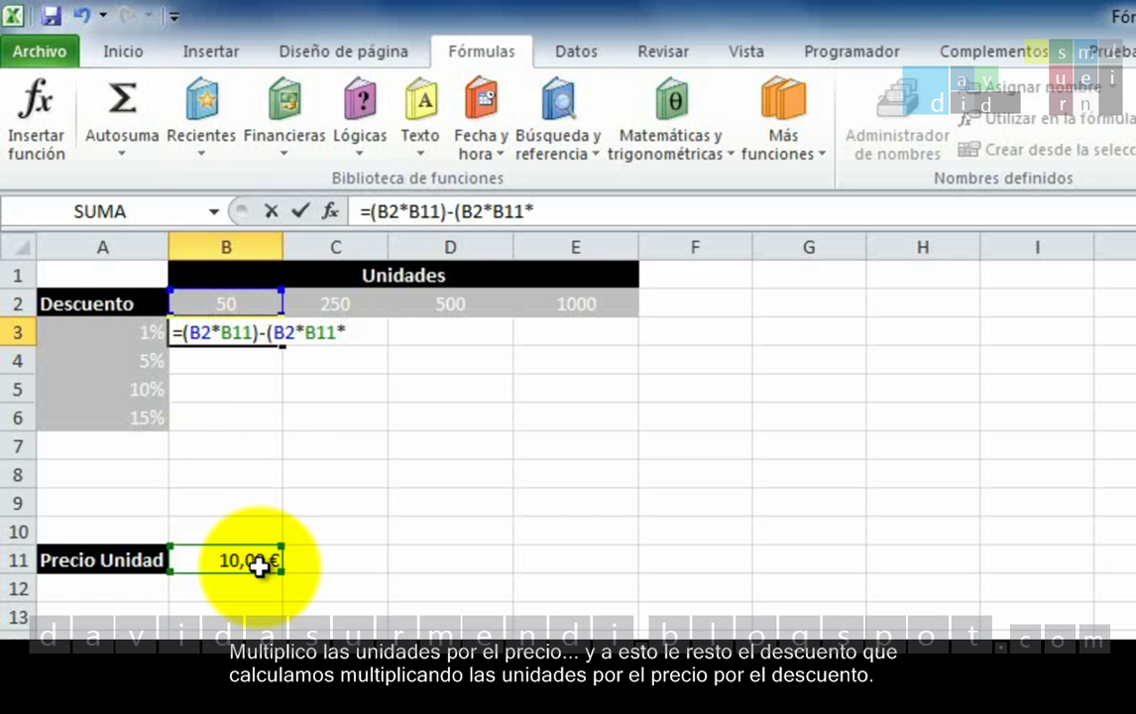
left_click(136, 334)
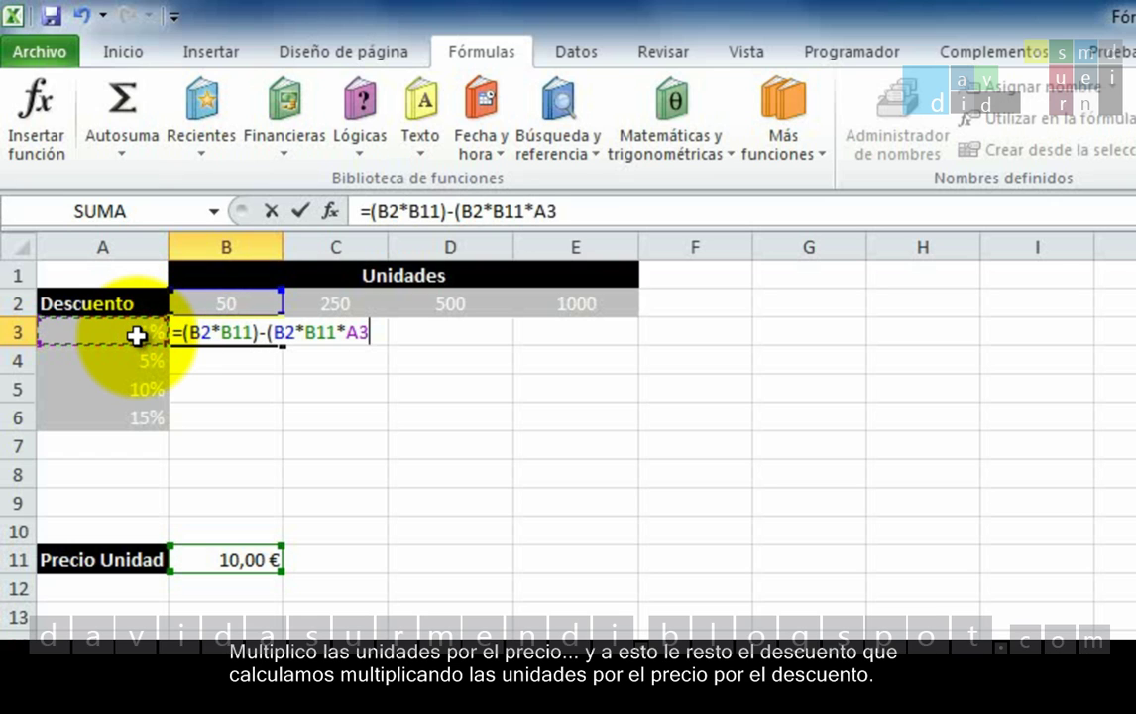
type(")")
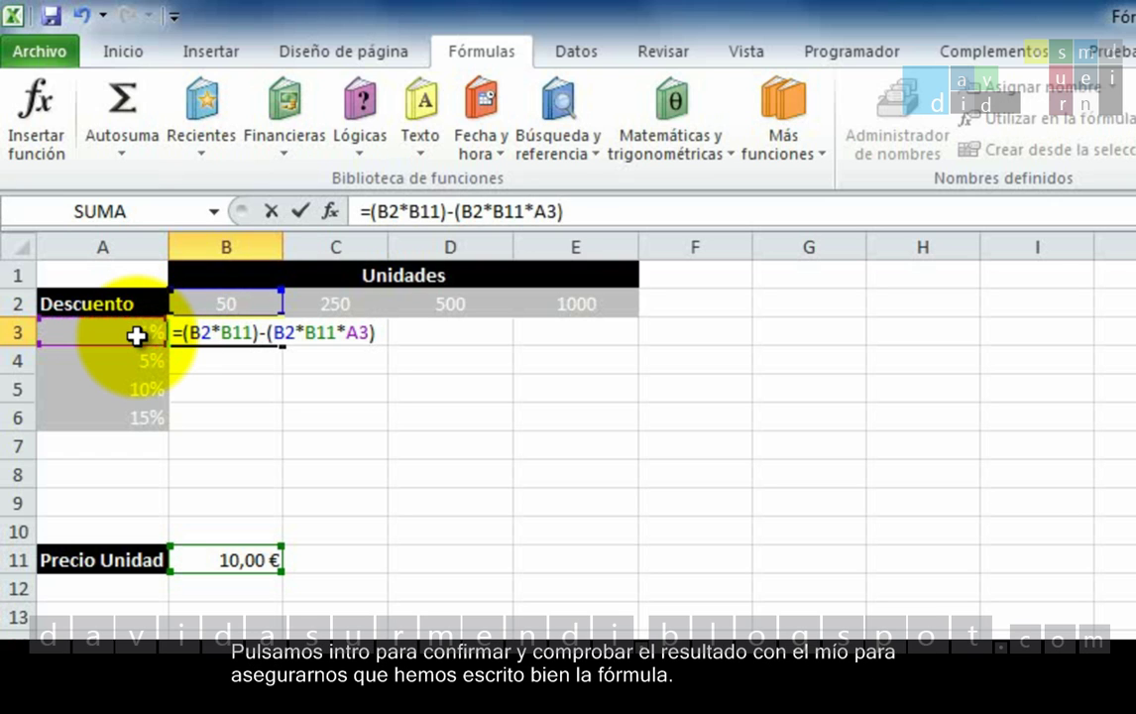
key("Return")
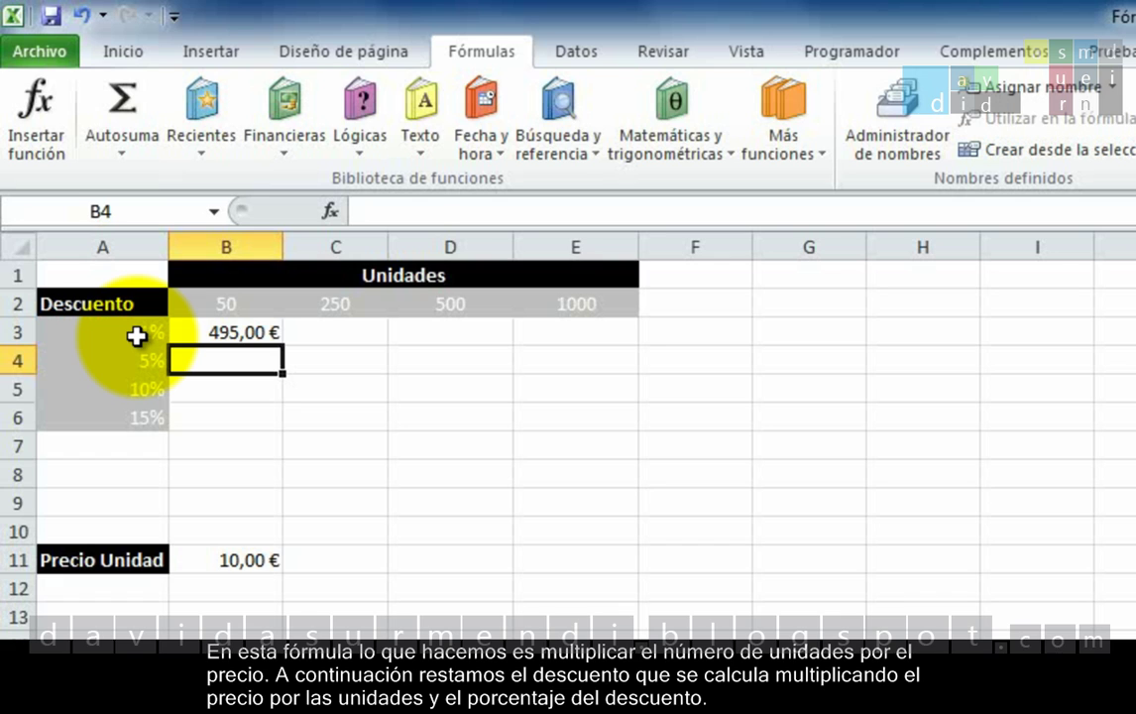
- Review the references in the B3 formula and copy it down to B6
key("Up")
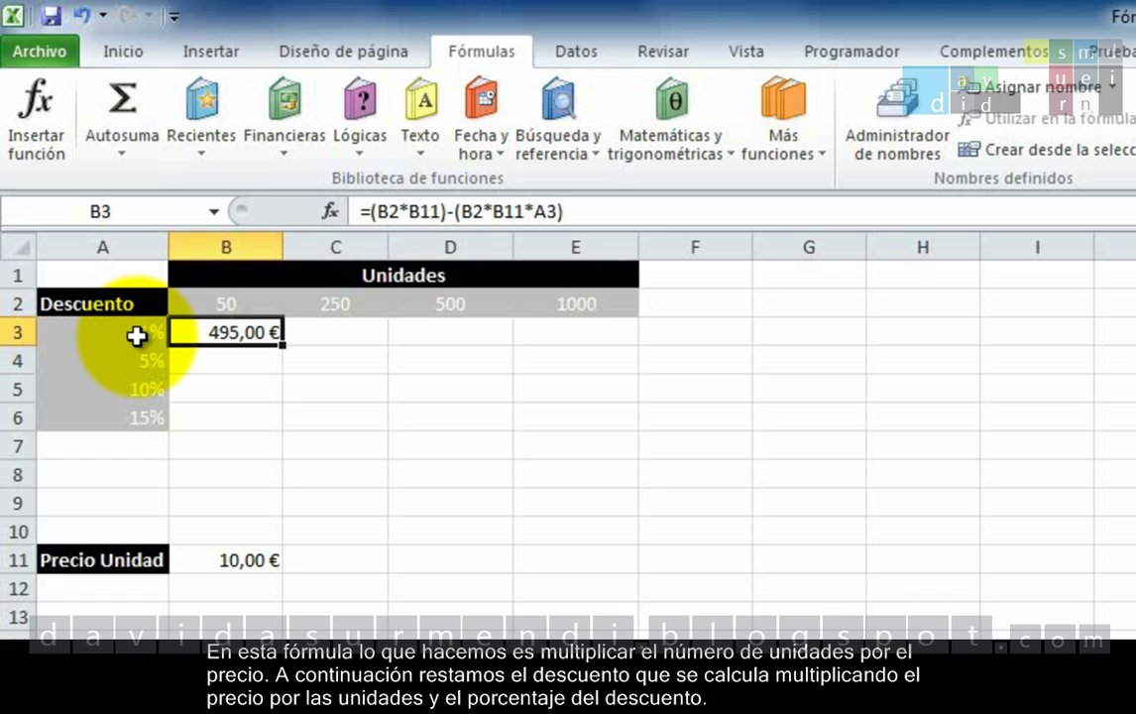
double_click(238, 330)
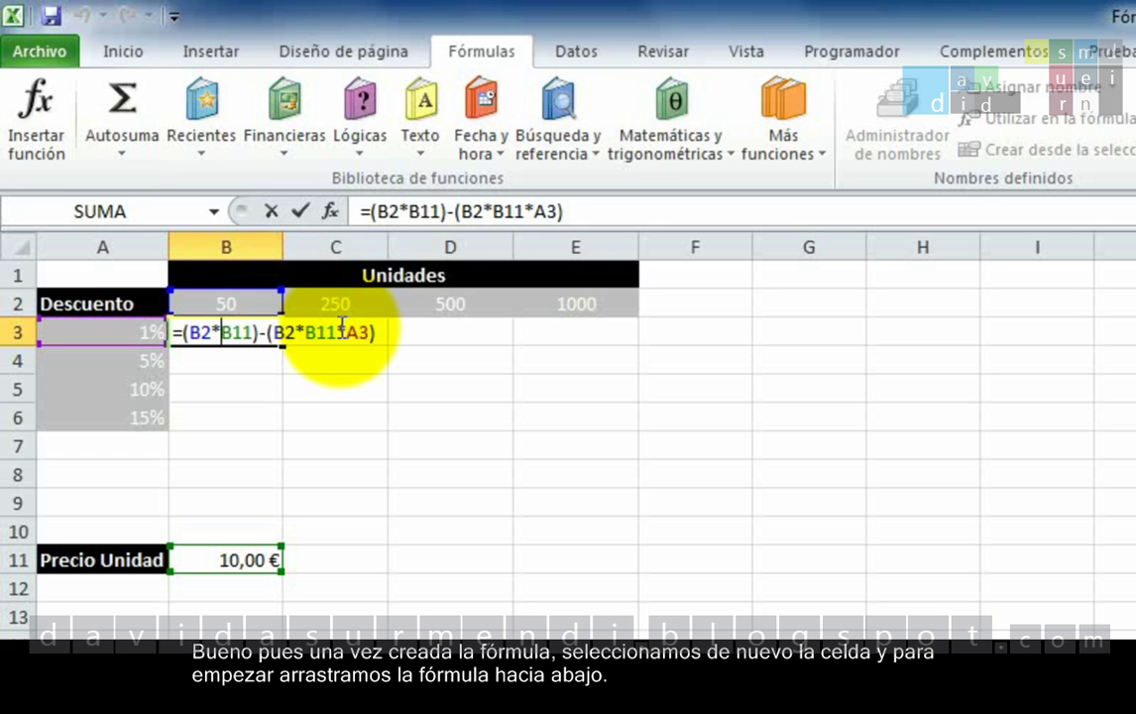
key("Return")
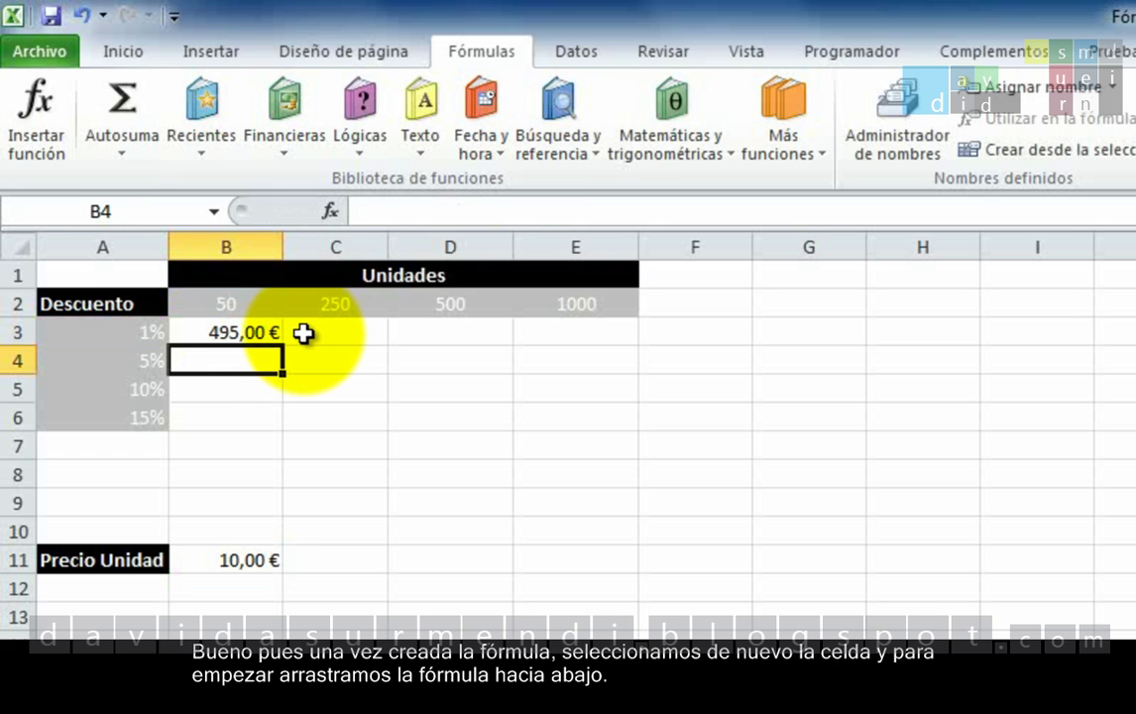
left_click(274, 334)
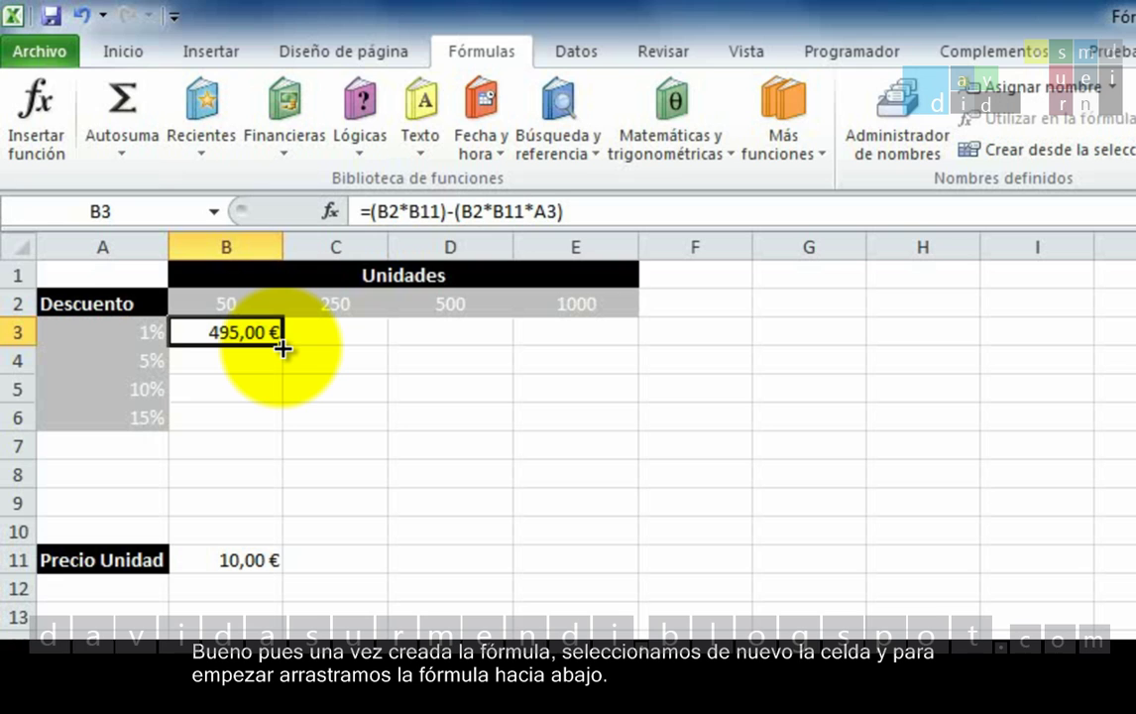
double_click(283, 345)
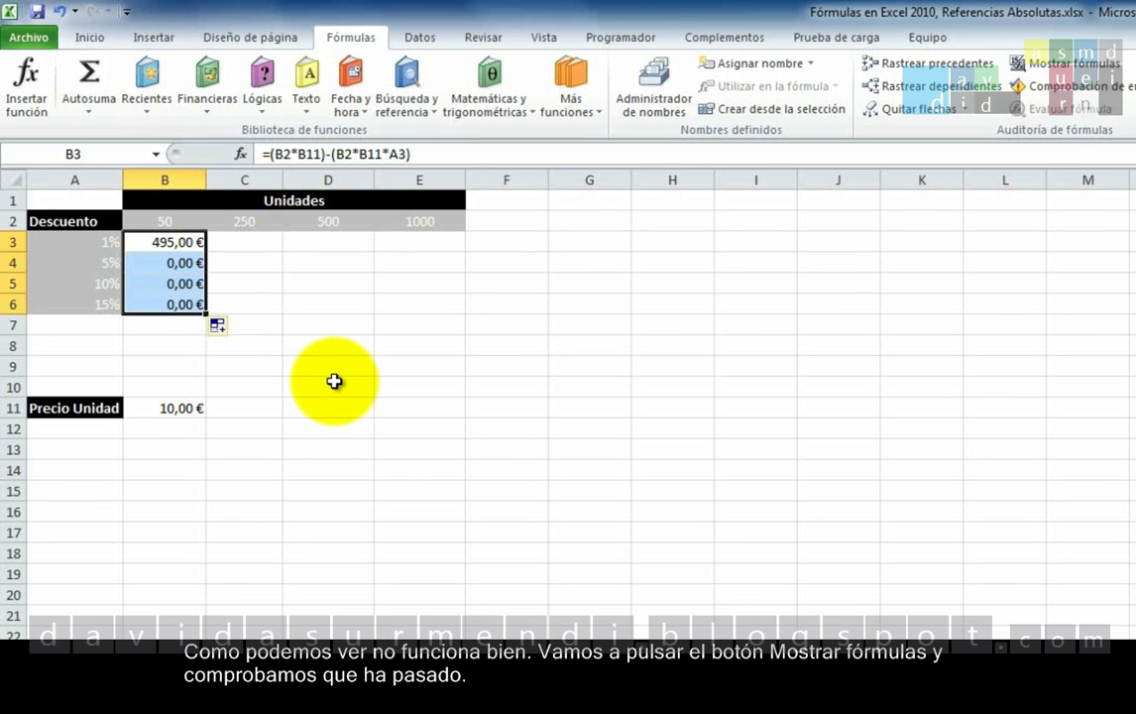
- Display the sheet's formulas, examine the references copied into B4, and return to showing results
left_click(1103, 77)
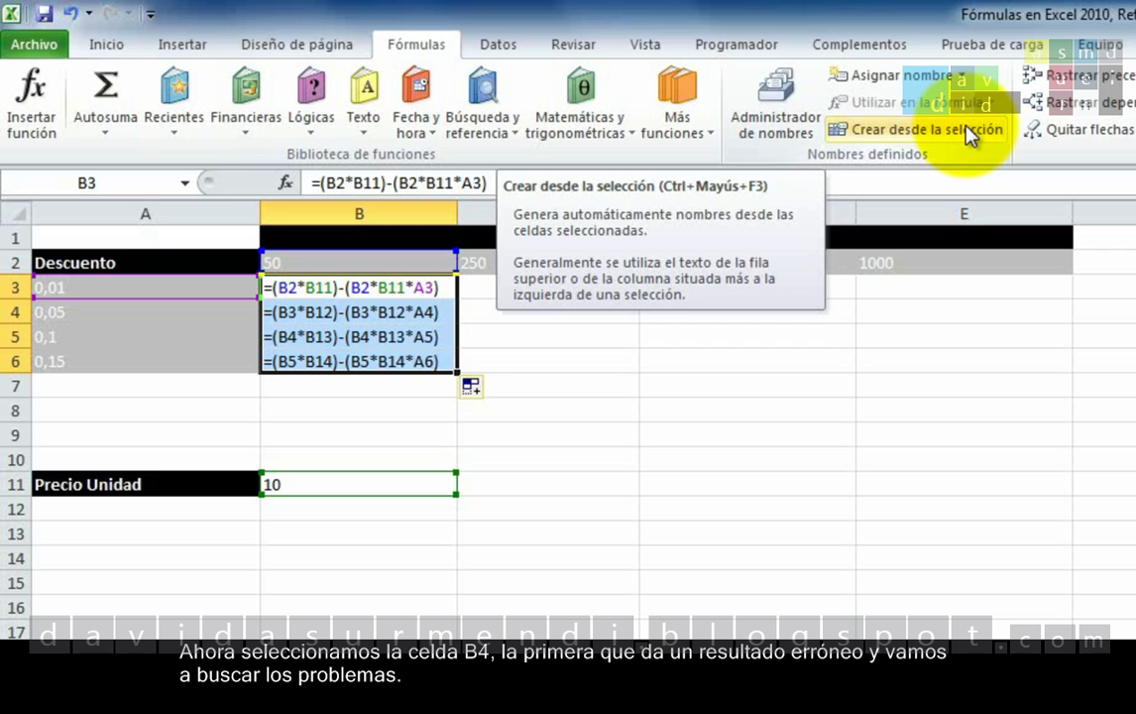
left_click(330, 319)
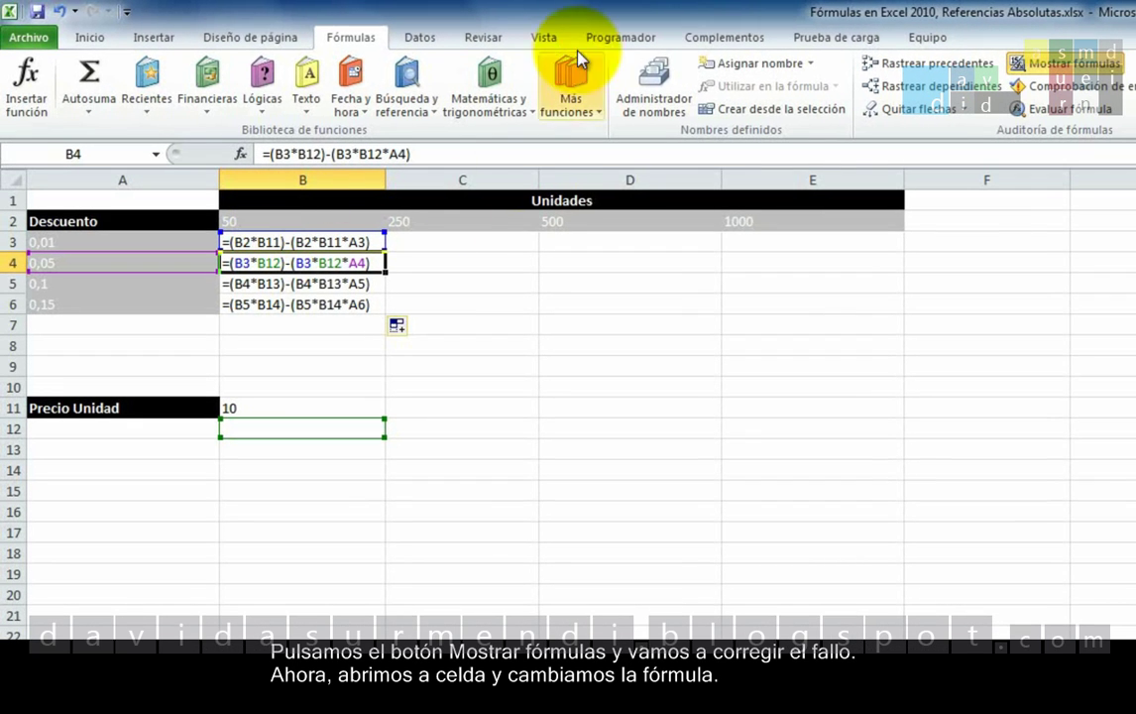
left_click(1060, 65)
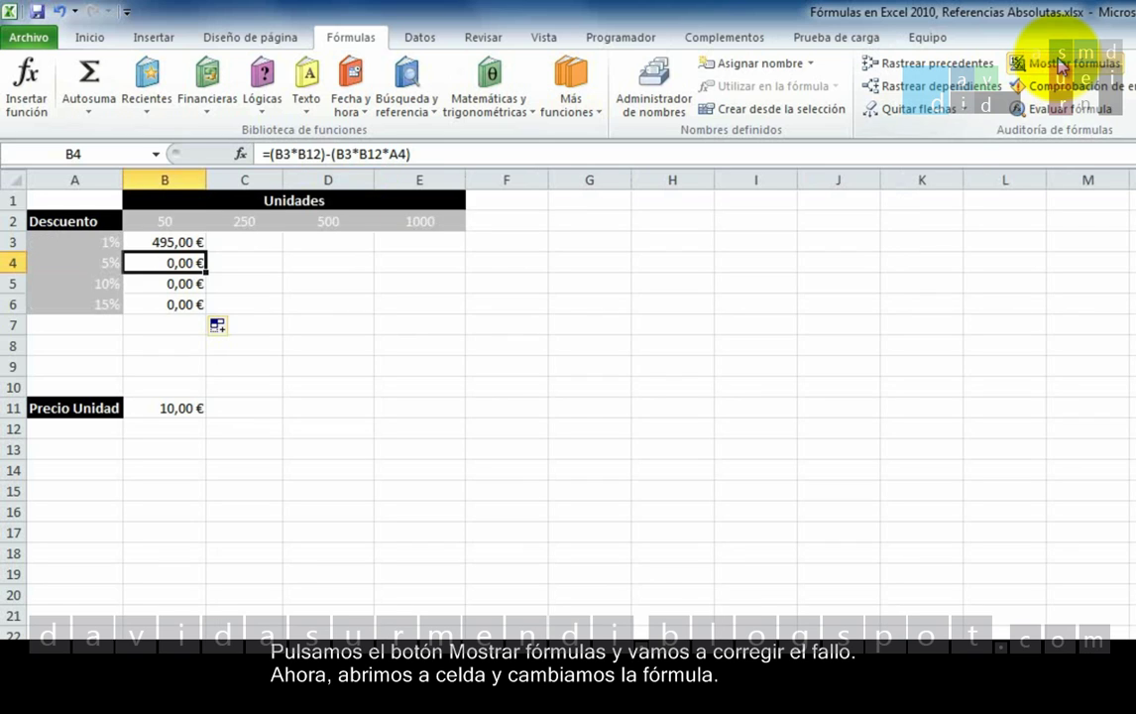
- Fix row 2 in both B2 references of the B3 formula, =(B$2*B11)-(B$2*B11*A3), and copy it down to B6
left_click(171, 243)
double_click(177, 243)
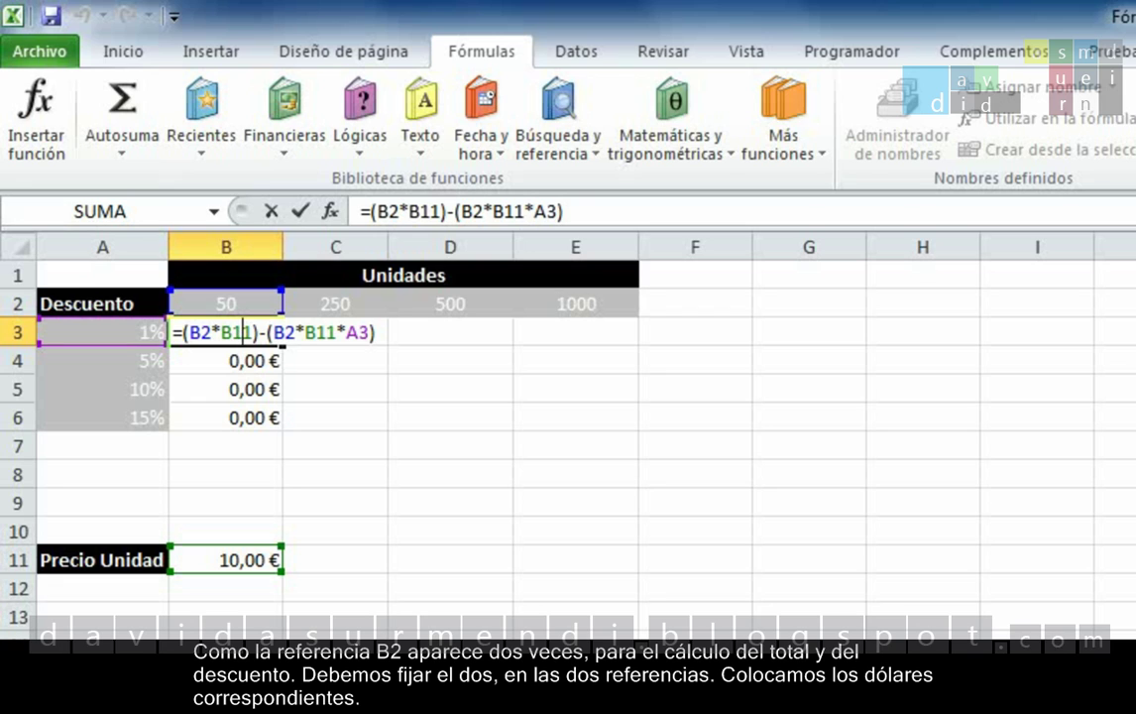
left_click(200, 332)
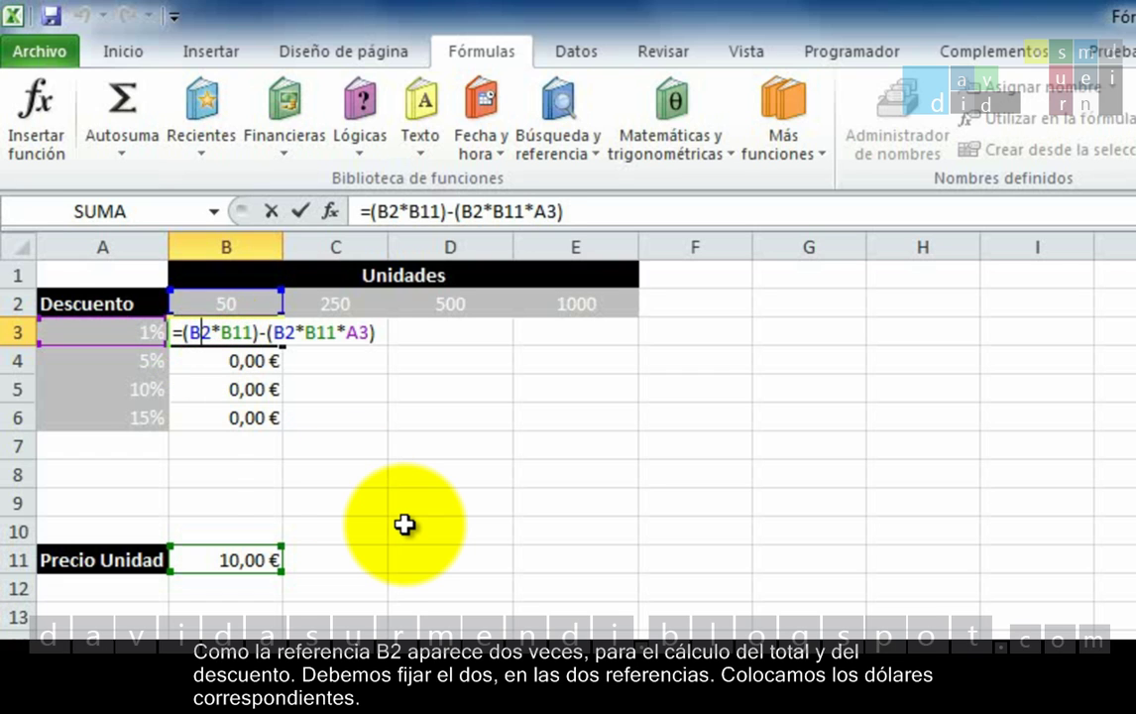
type("$")
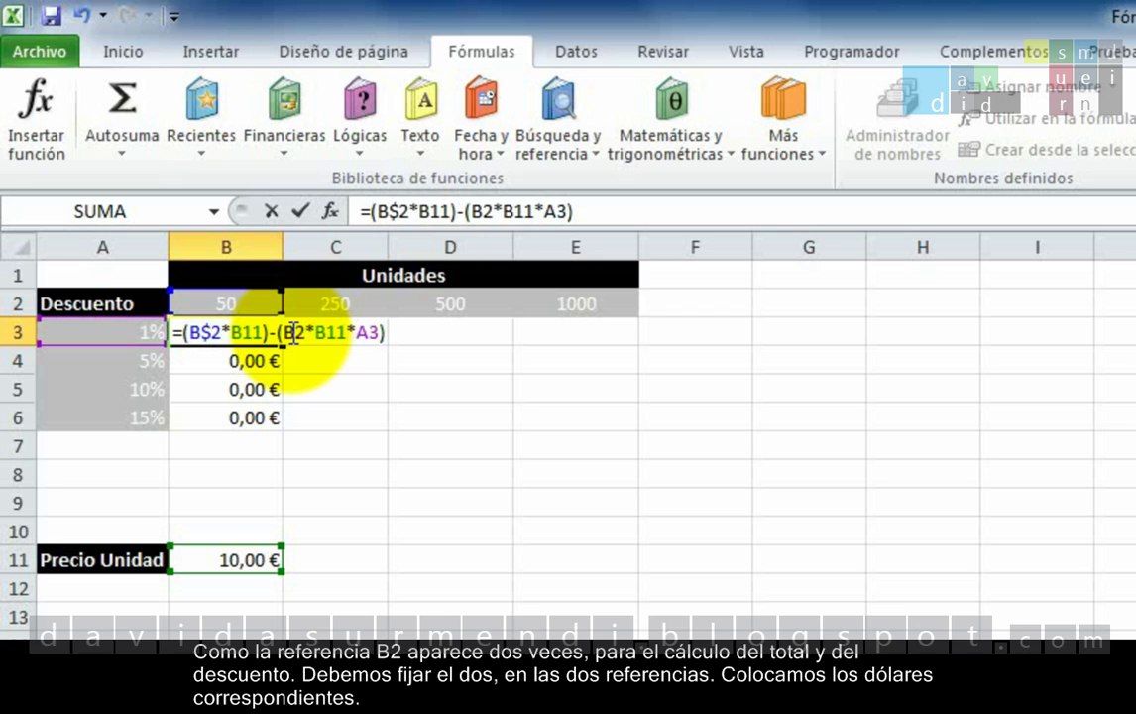
left_click(293, 333)
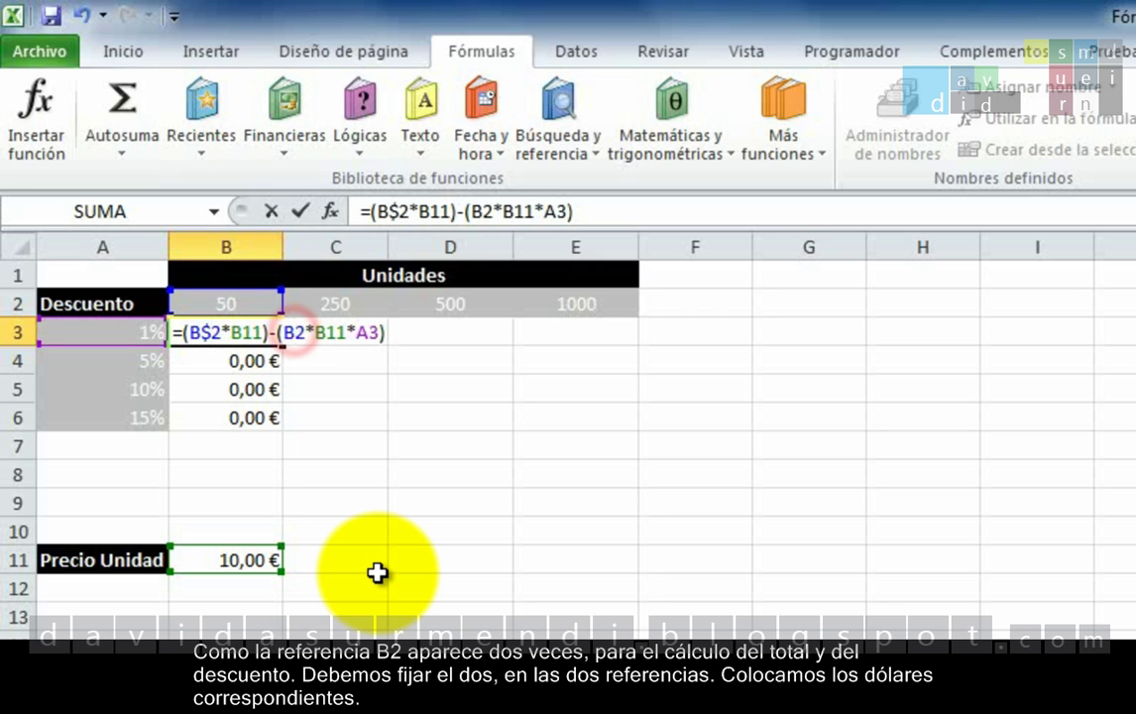
type("$")
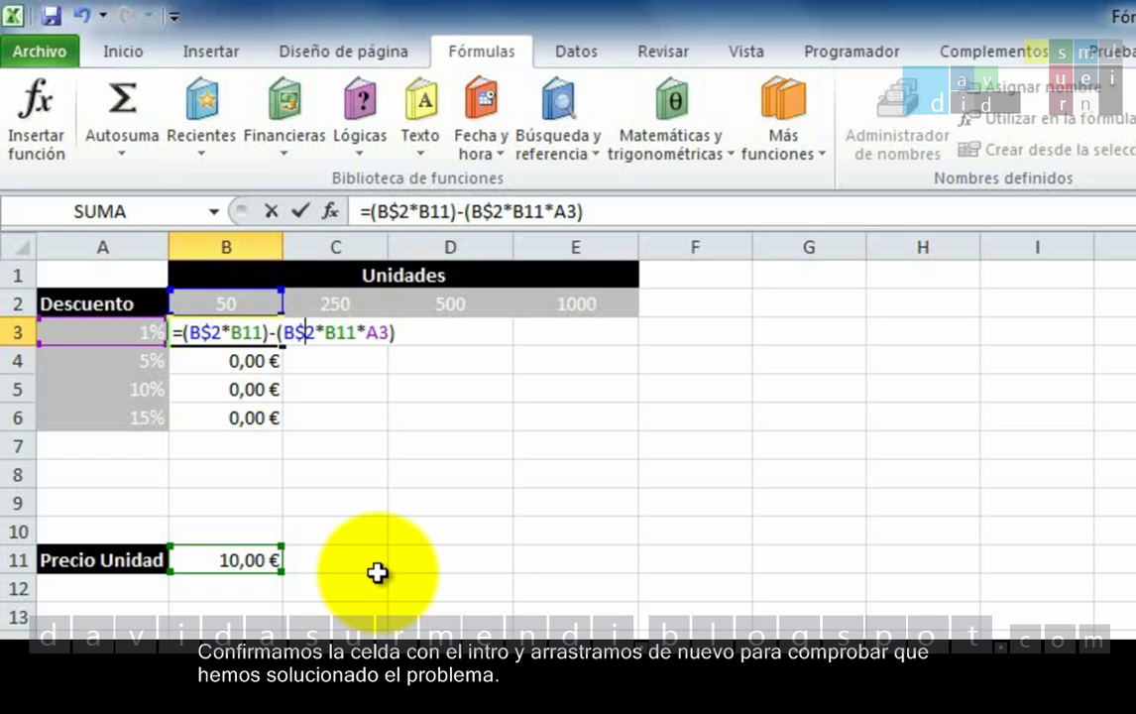
key("Return")
left_click(252, 334)
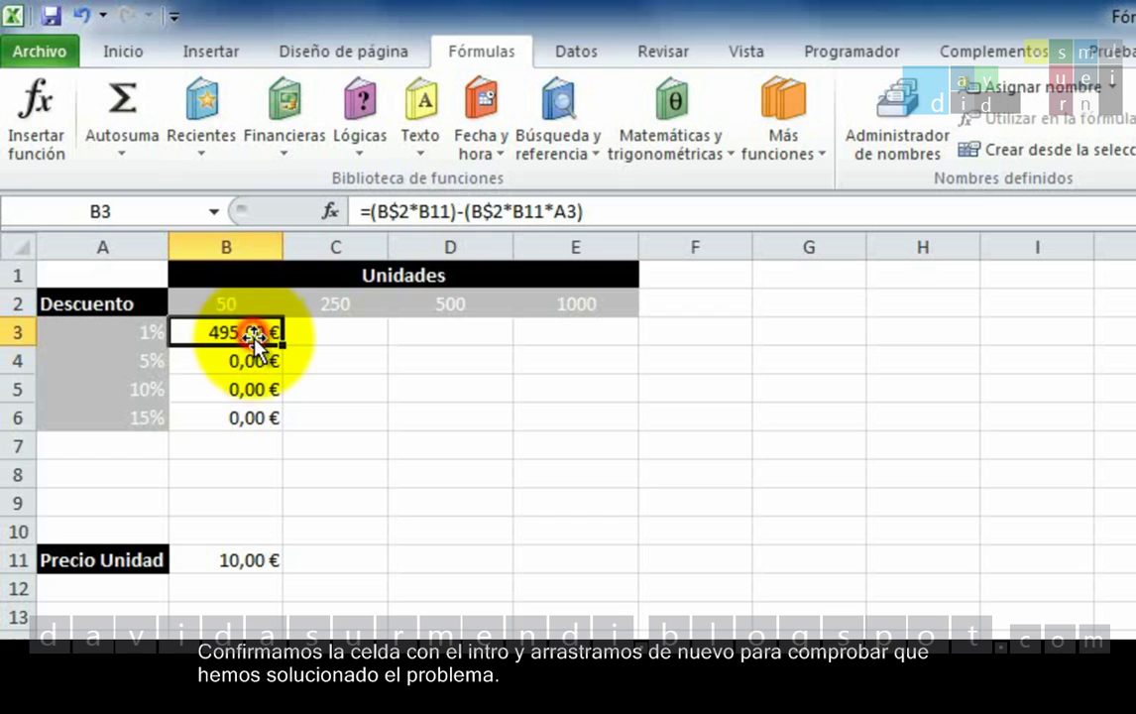
left_click_drag(285, 345, 283, 420)
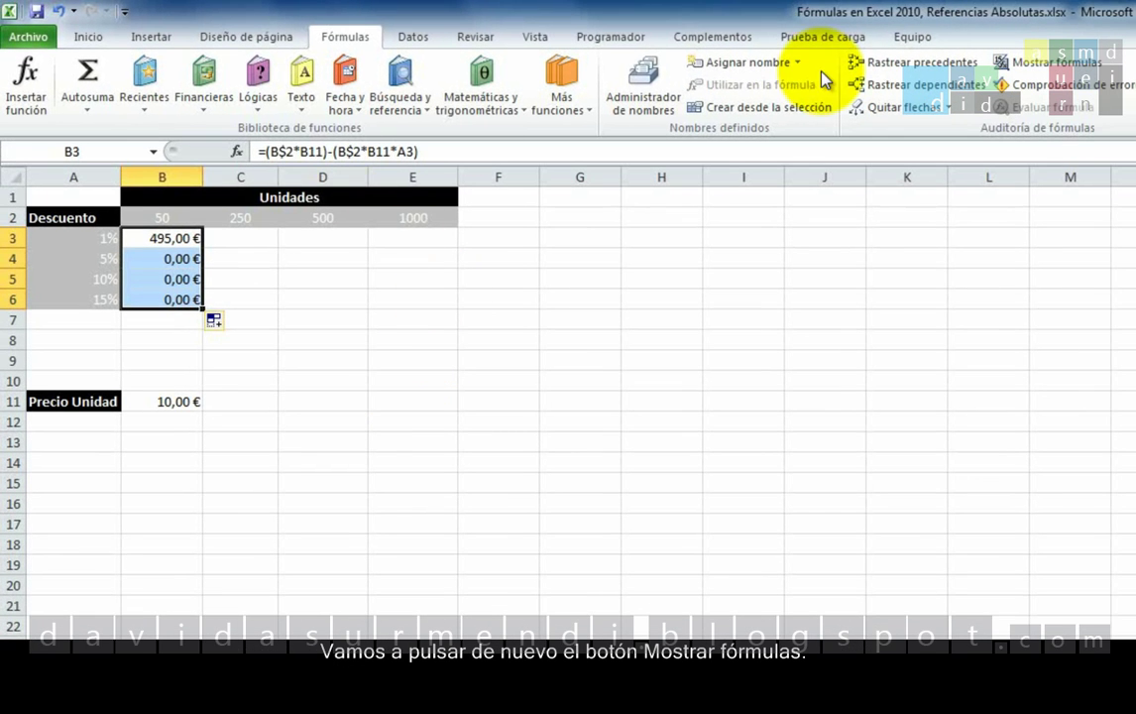
- Display the sheet's formulas, examine the unit price reference copied into B4, and return to showing results
left_click(1041, 66)
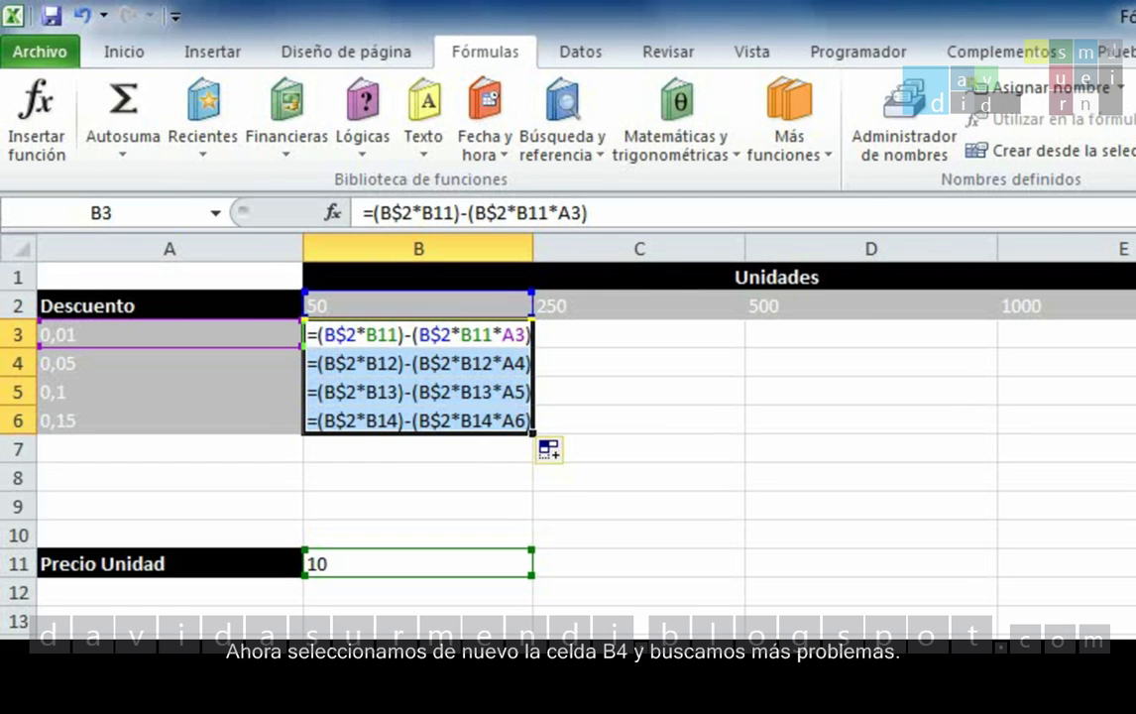
left_click(479, 365)
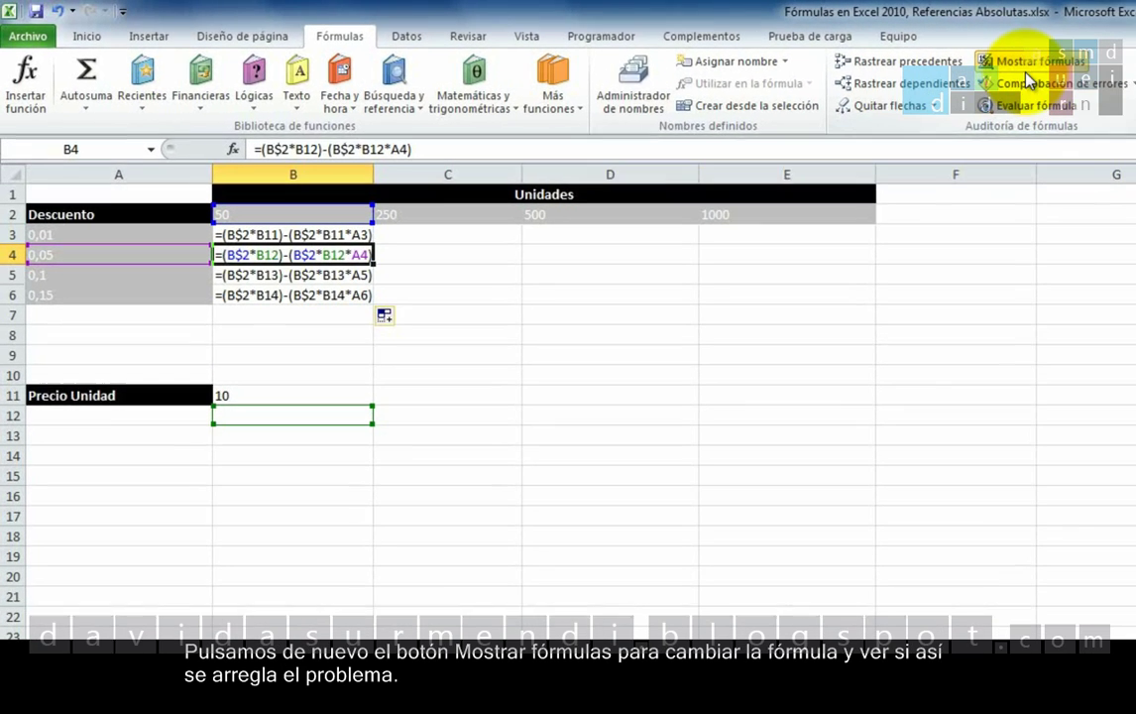
left_click(1023, 64)
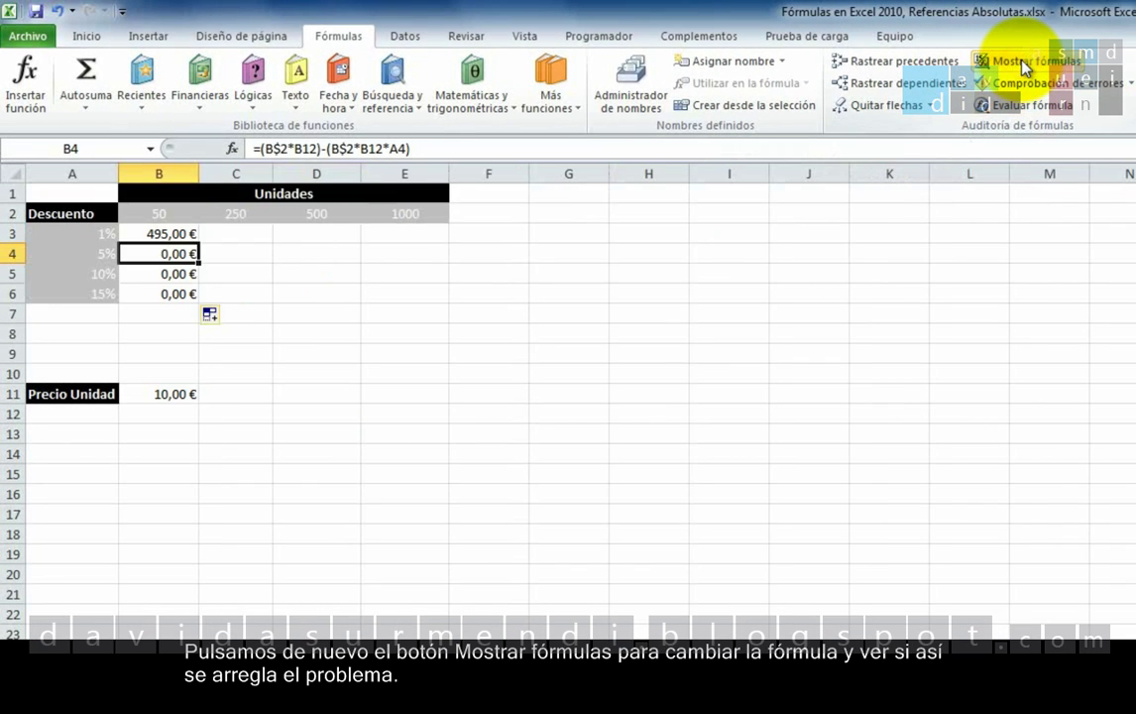
- Fix row 11 in both B11 references of the B3 formula, making it =(B$2*B$11)-(B$2*B$11*A3)
double_click(242, 234)
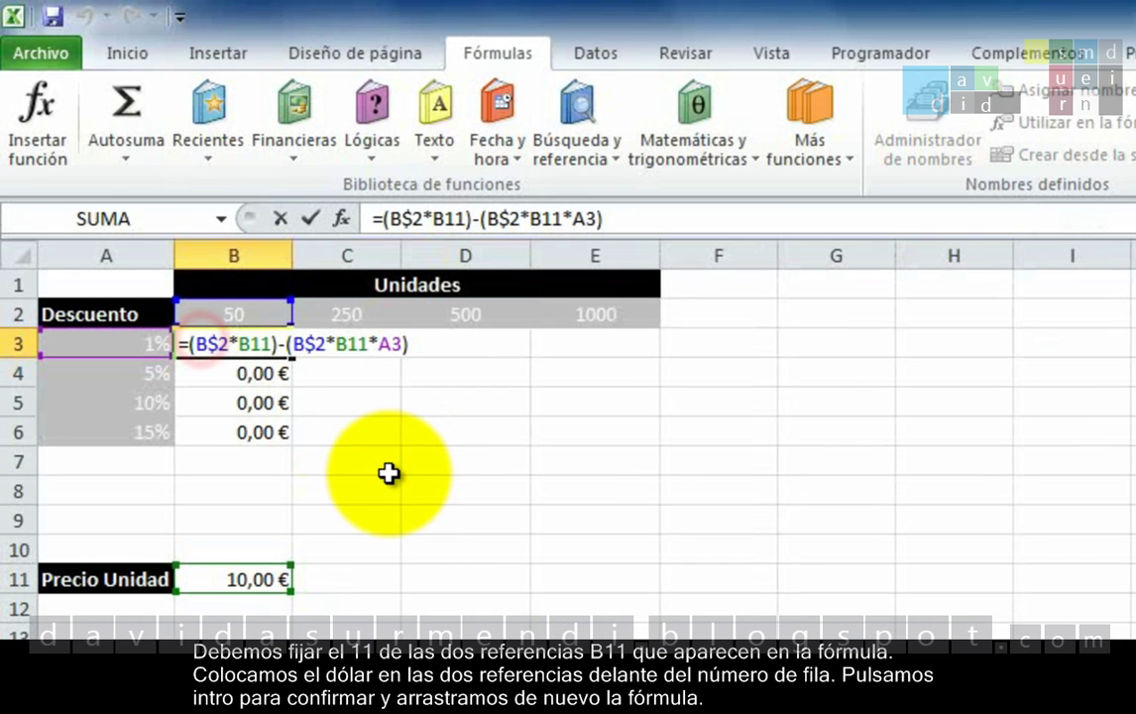
left_click(253, 343)
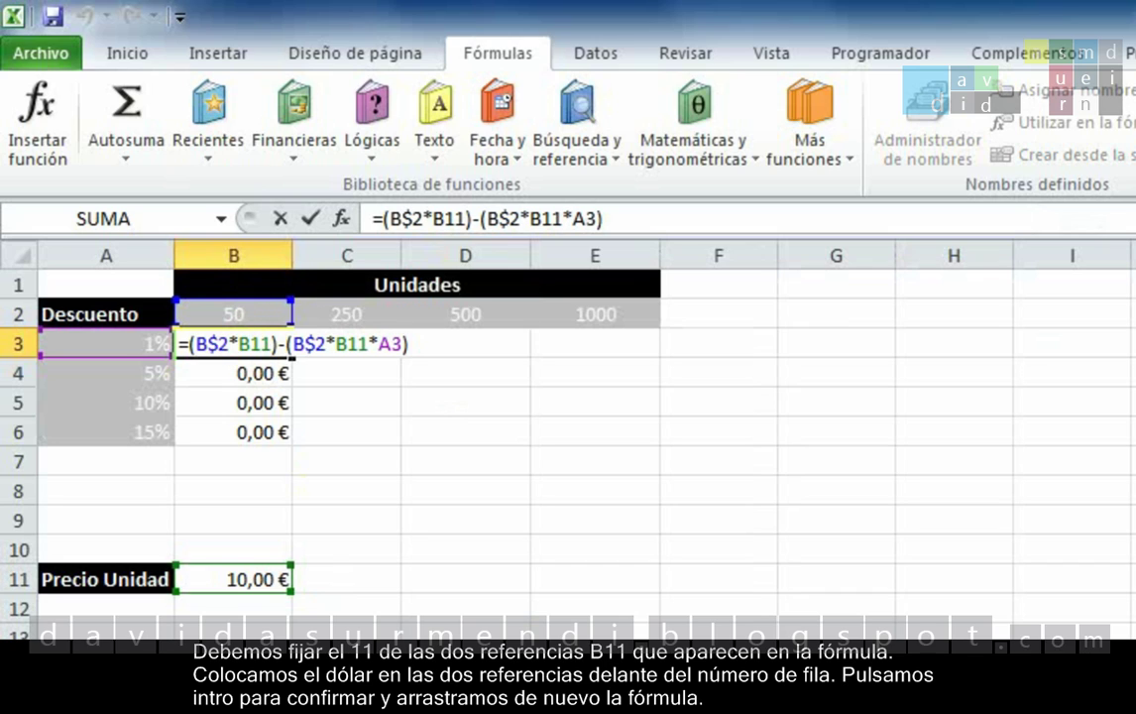
type("$")
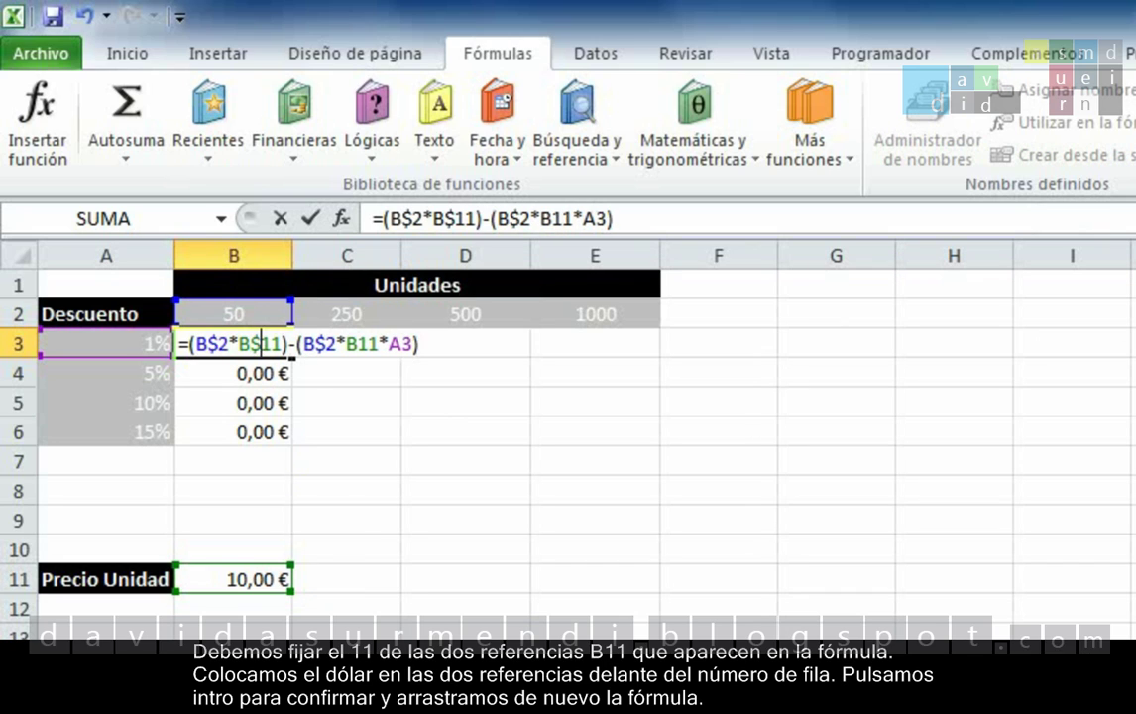
left_click(358, 344)
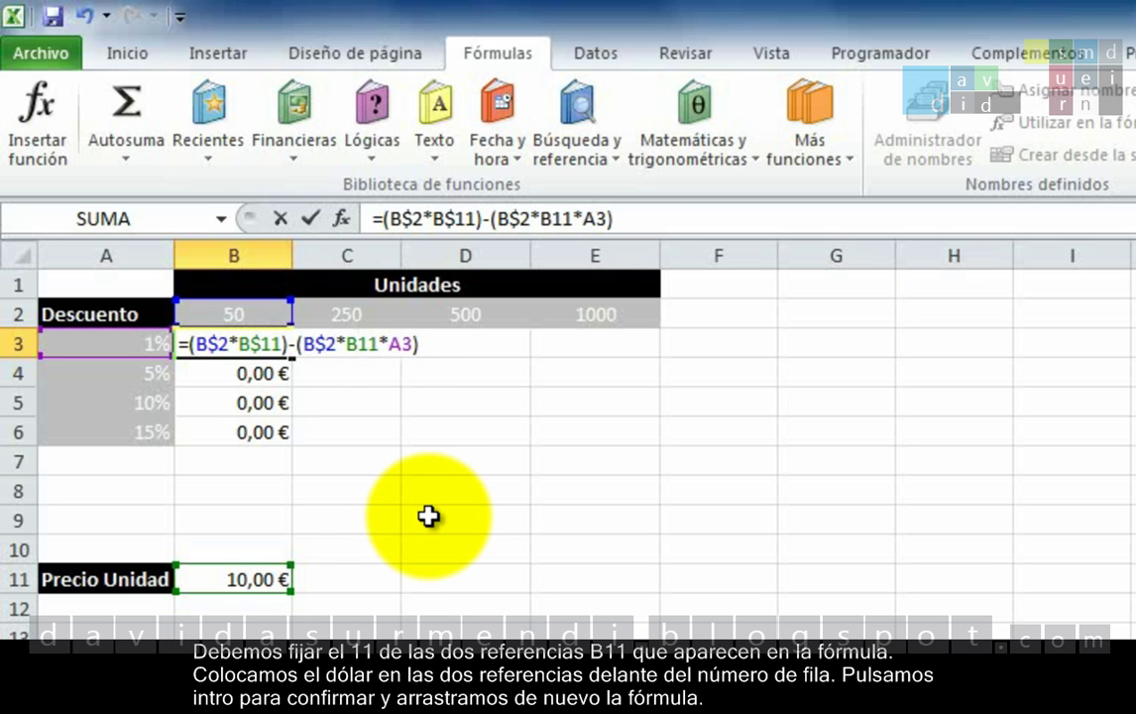
type("$")
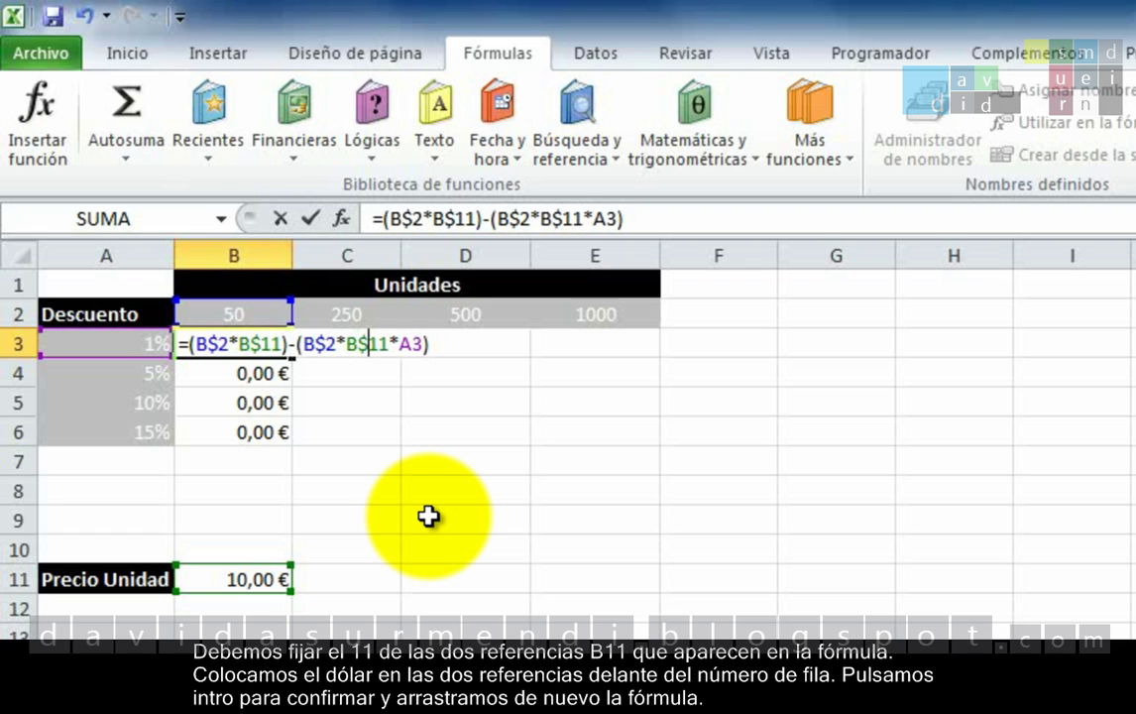
key("Return")
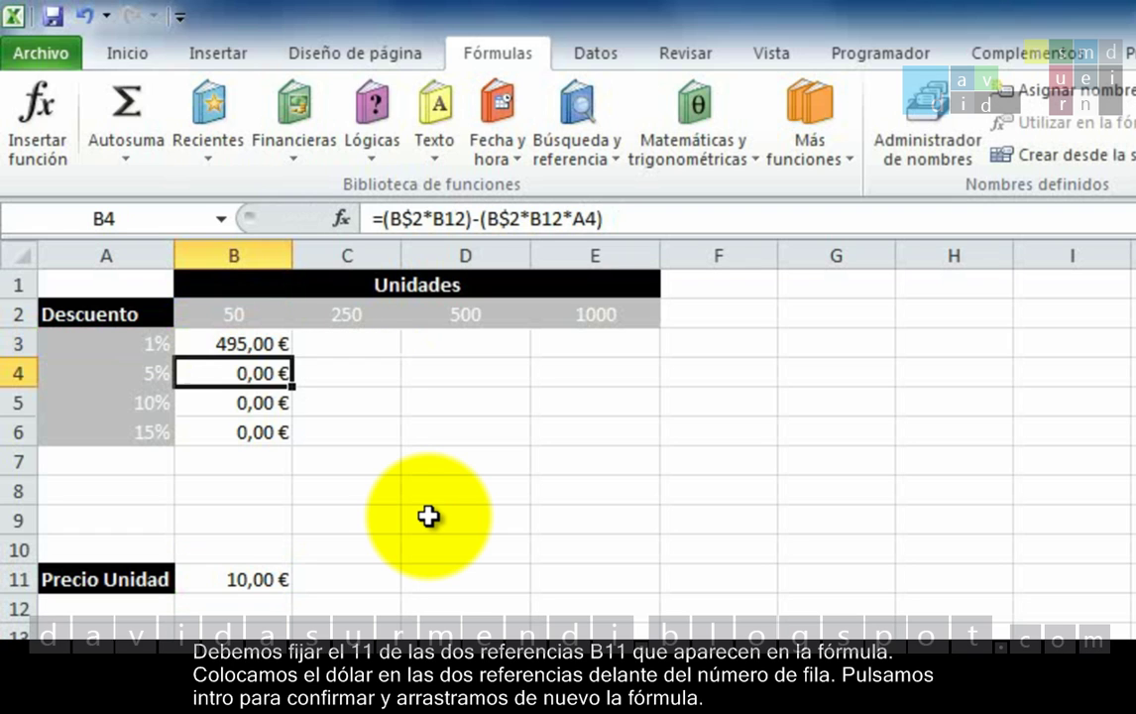
- Copy the B3 formula down to B6, and extend B3:B6 across to column E
left_click(260, 346)
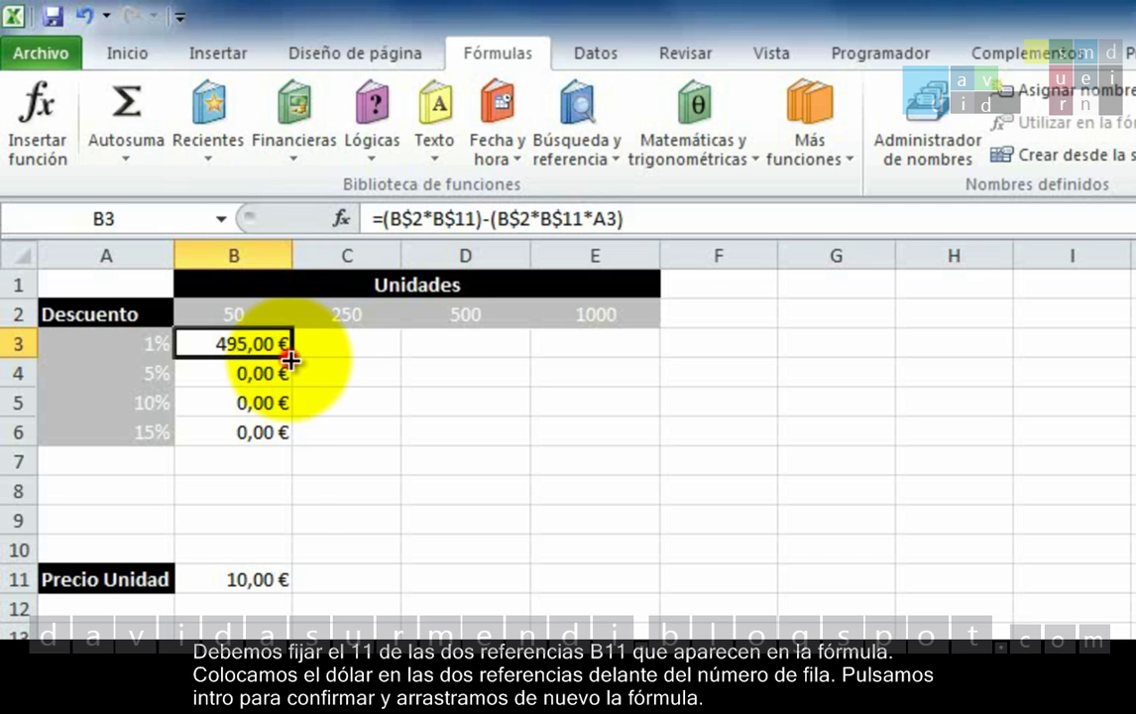
left_click_drag(294, 356, 289, 434)
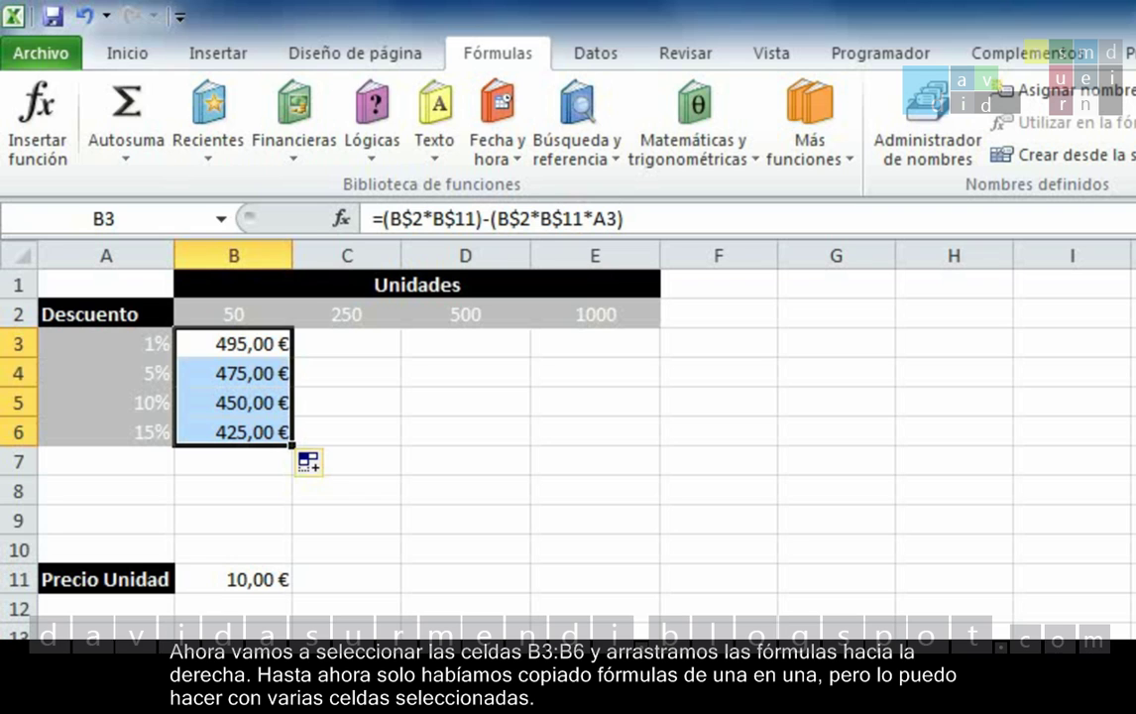
left_click_drag(273, 352, 255, 428)
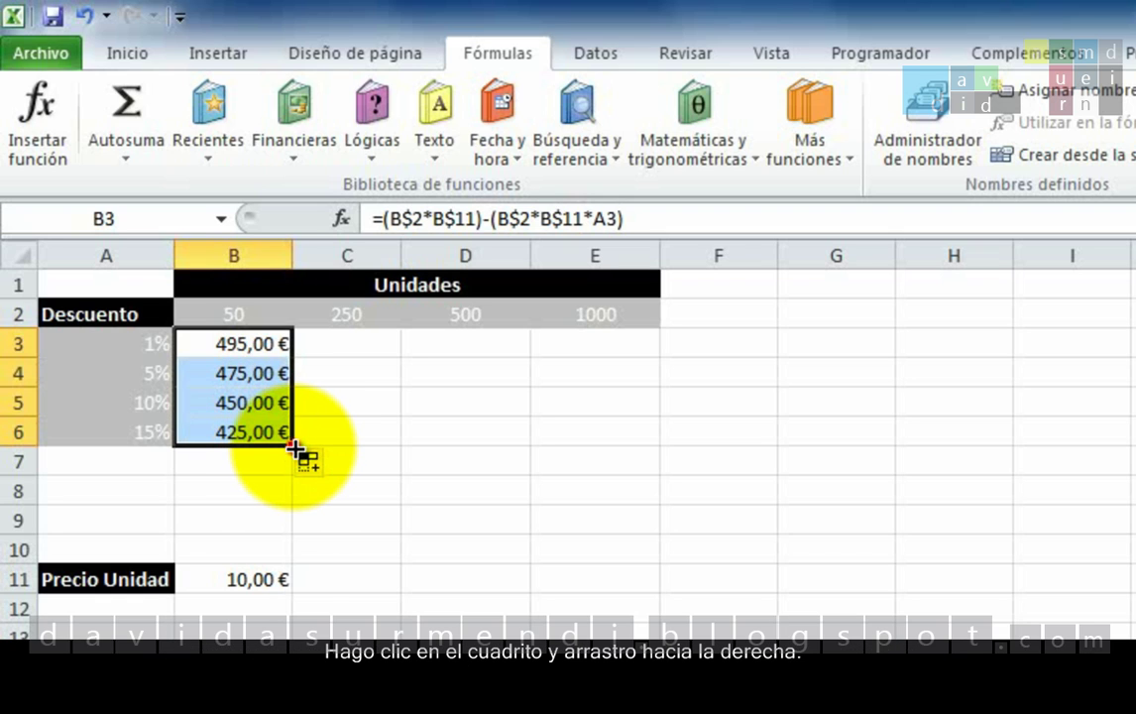
left_click_drag(293, 447, 649, 447)
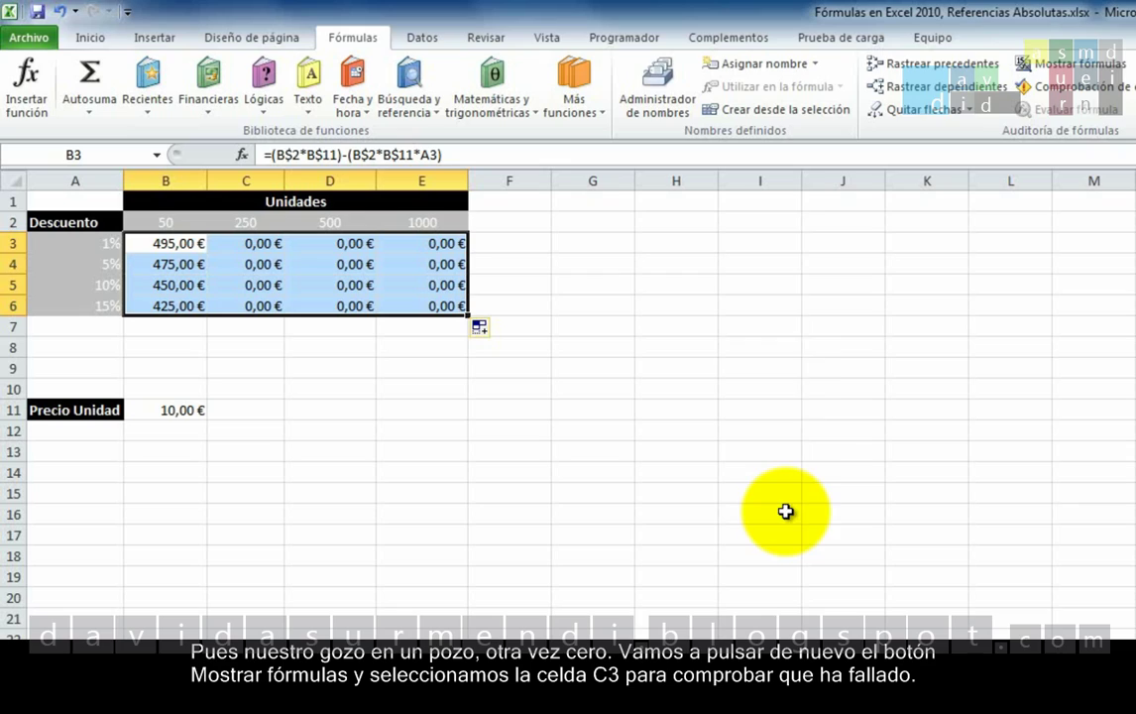
- Display the sheet's formulas, examine the references copied into C3, and return to showing results
left_click(1043, 63)
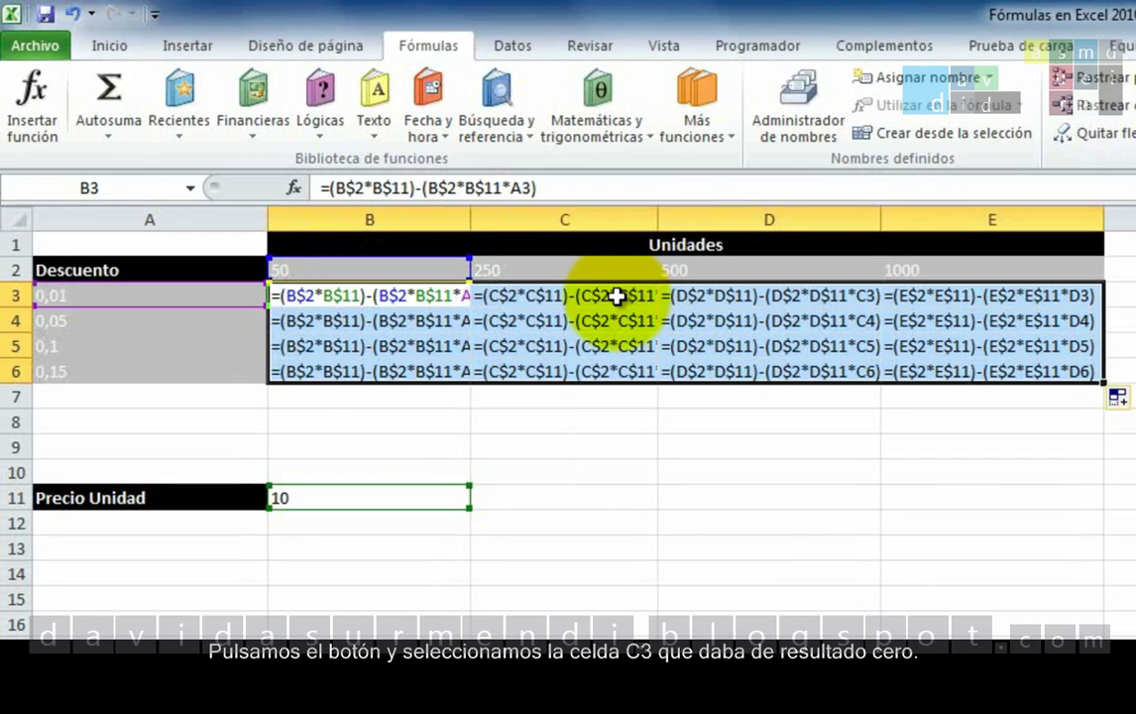
left_click(616, 295)
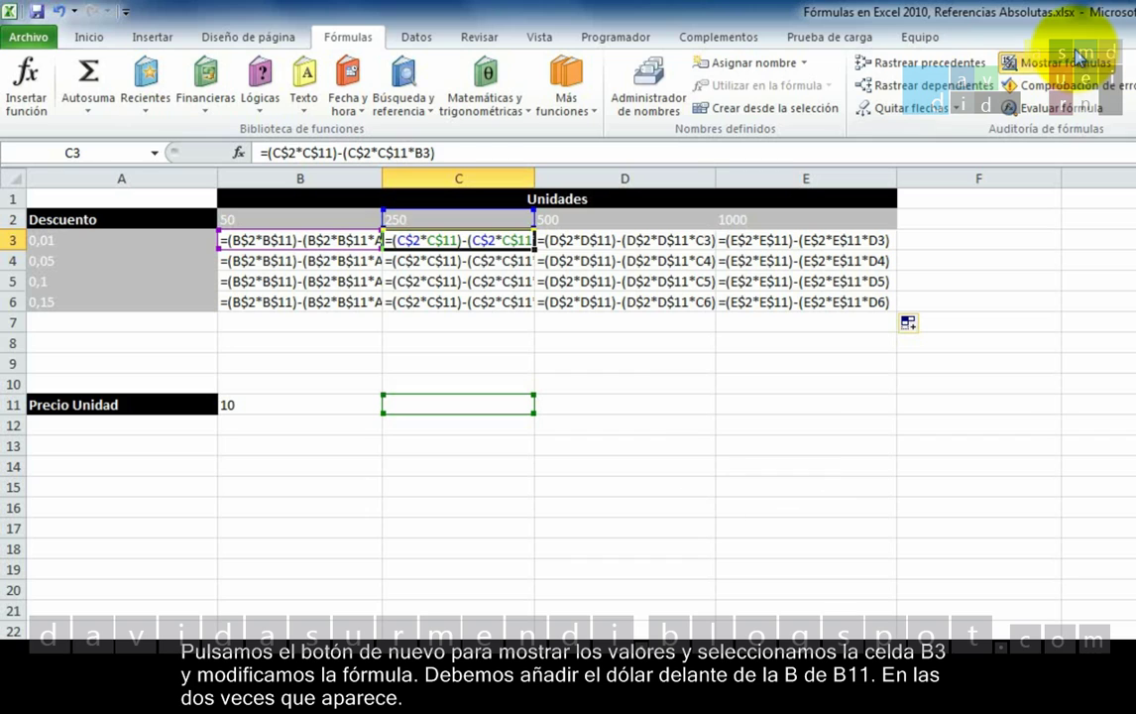
left_click(1068, 64)
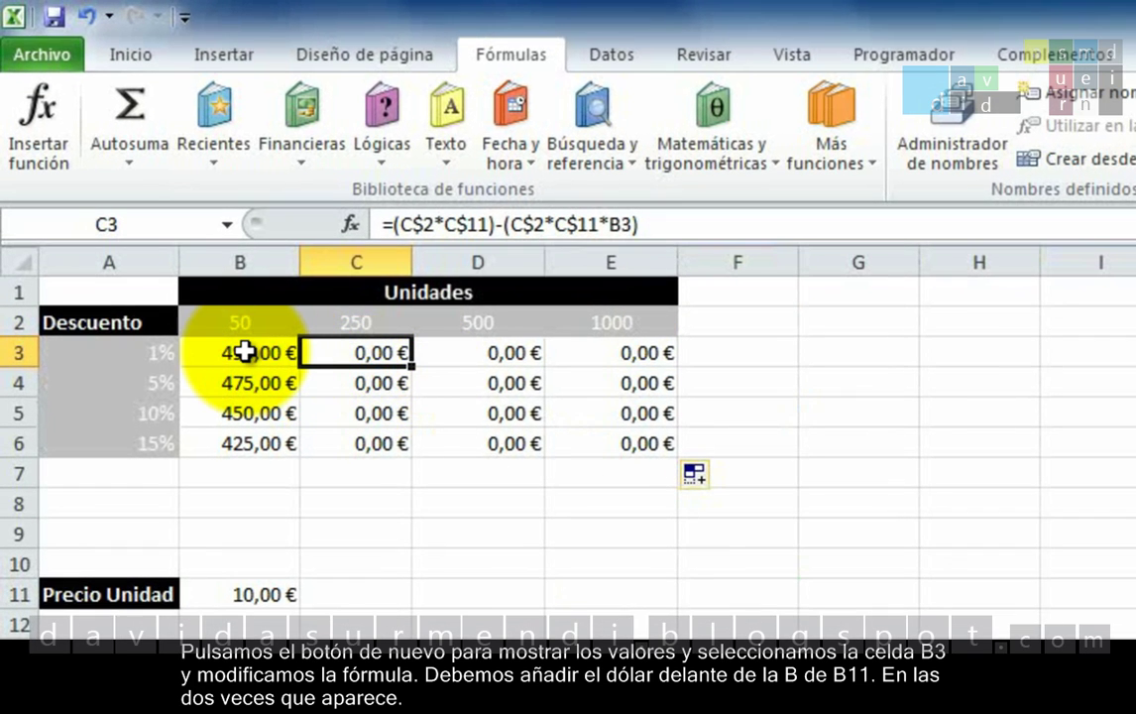
- Make both unit price references in B3 absolute, =(B$2*$B$11)-(B$2*$B$11*A3), and fill the formula through B3:E6
left_click(240, 352)
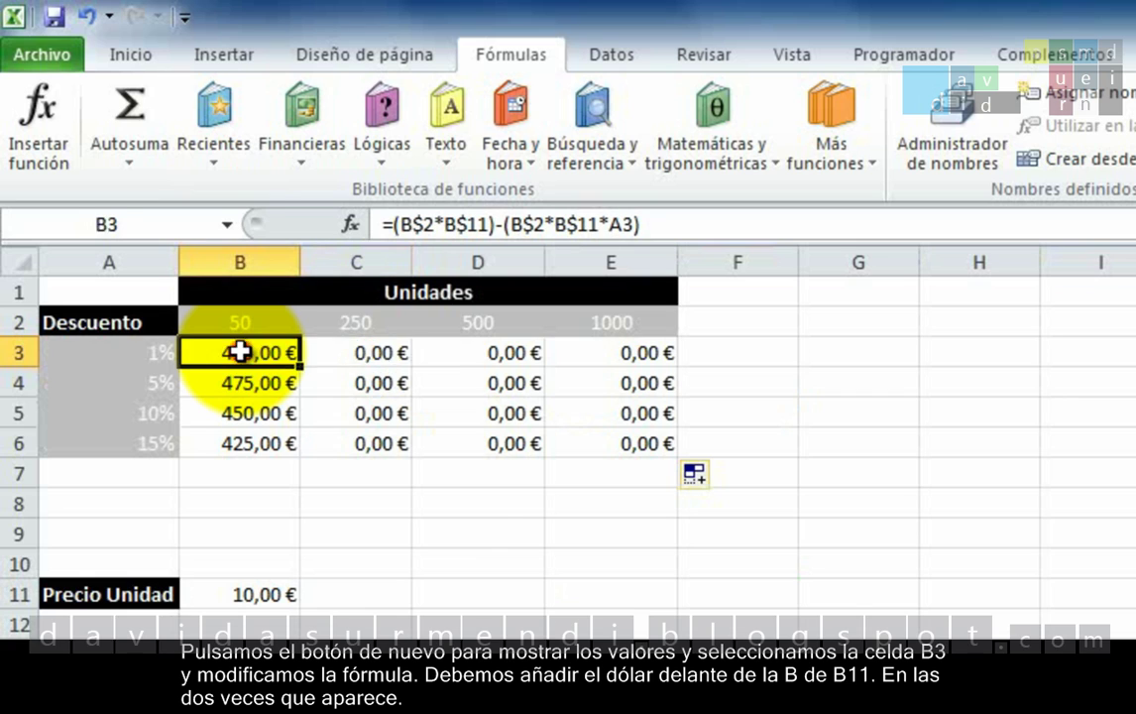
double_click(240, 352)
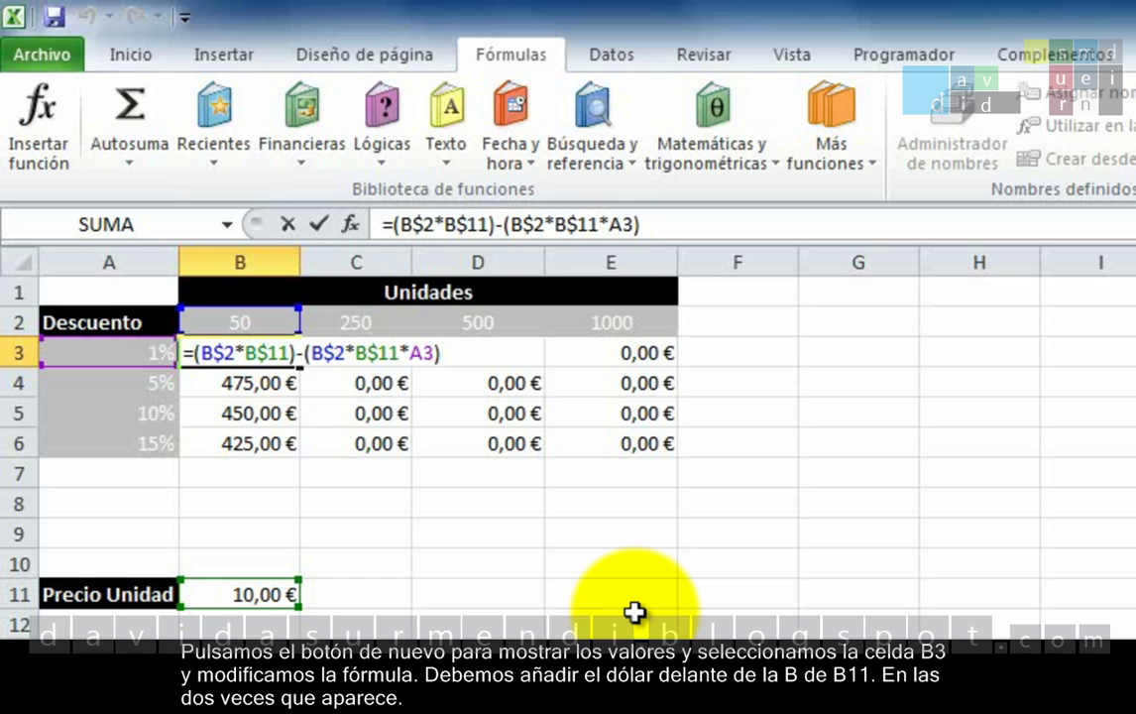
type("$")
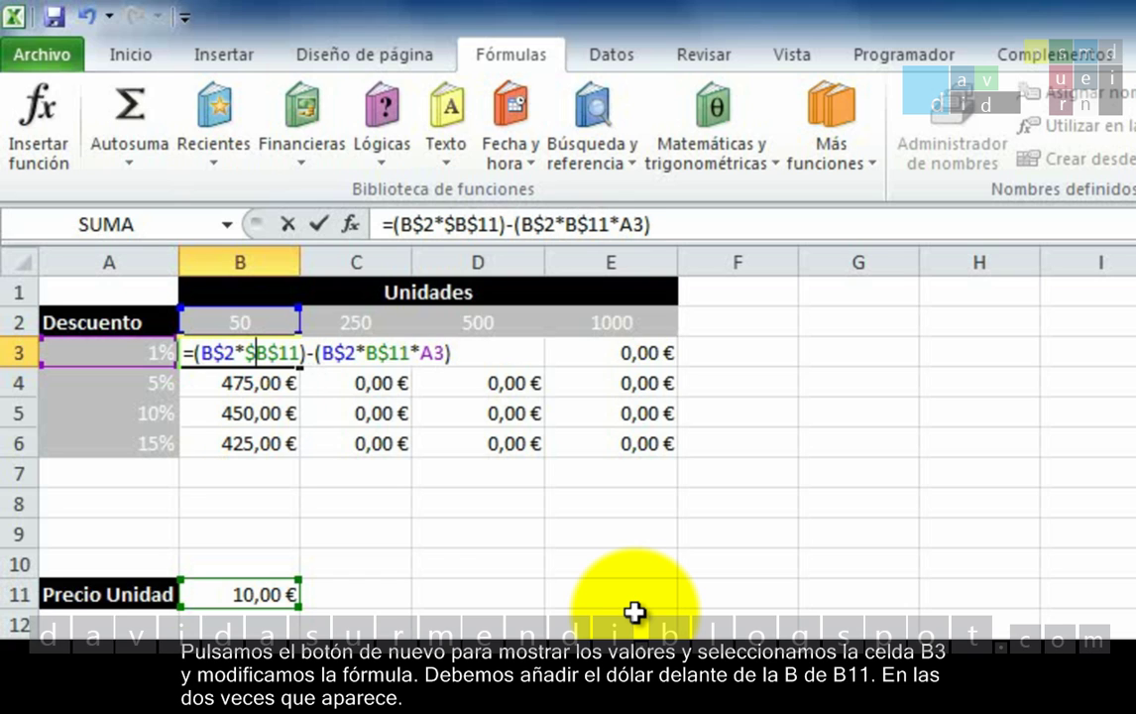
left_click(364, 353)
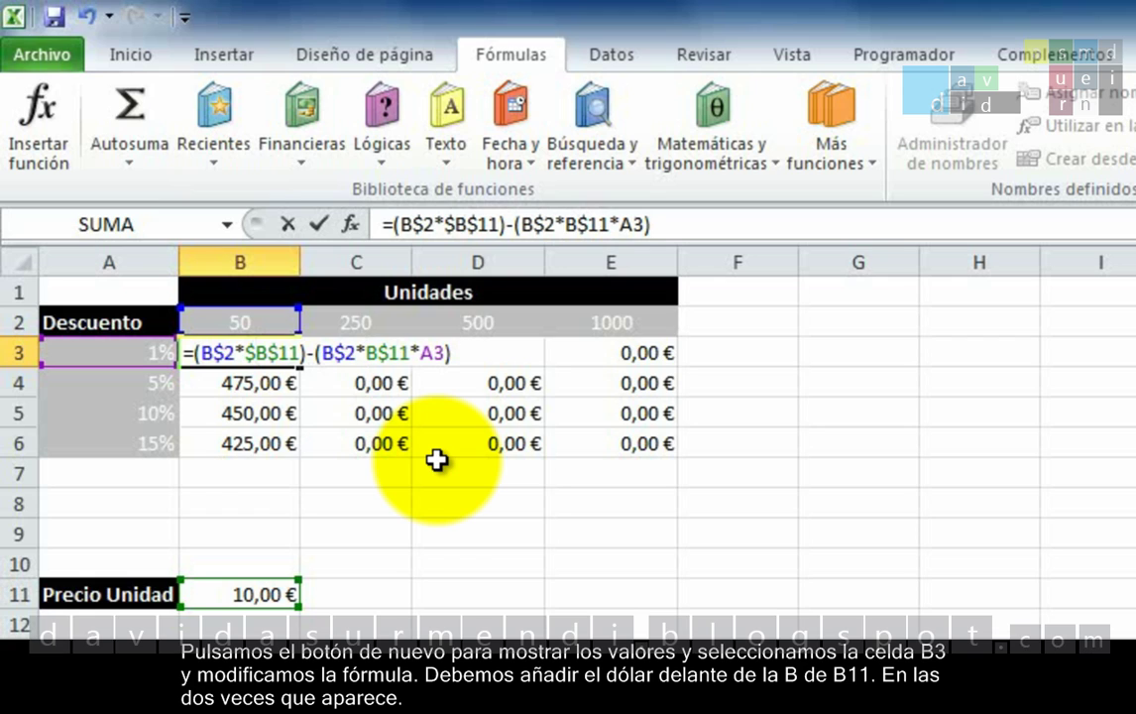
type("$")
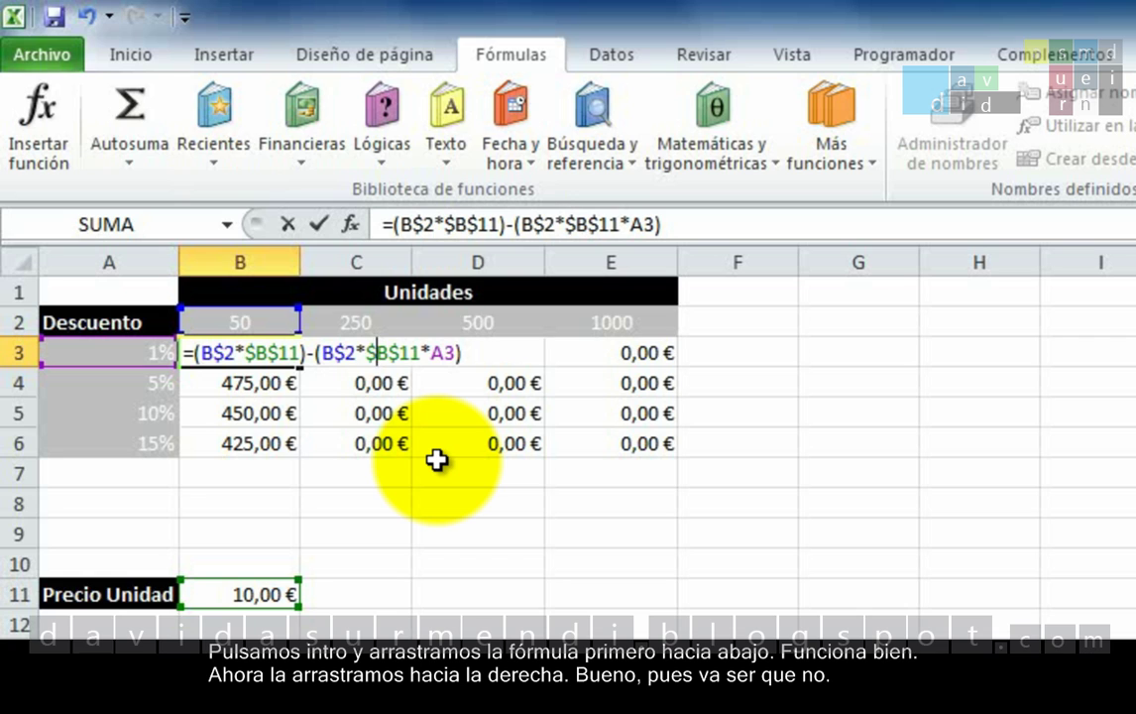
key("Return")
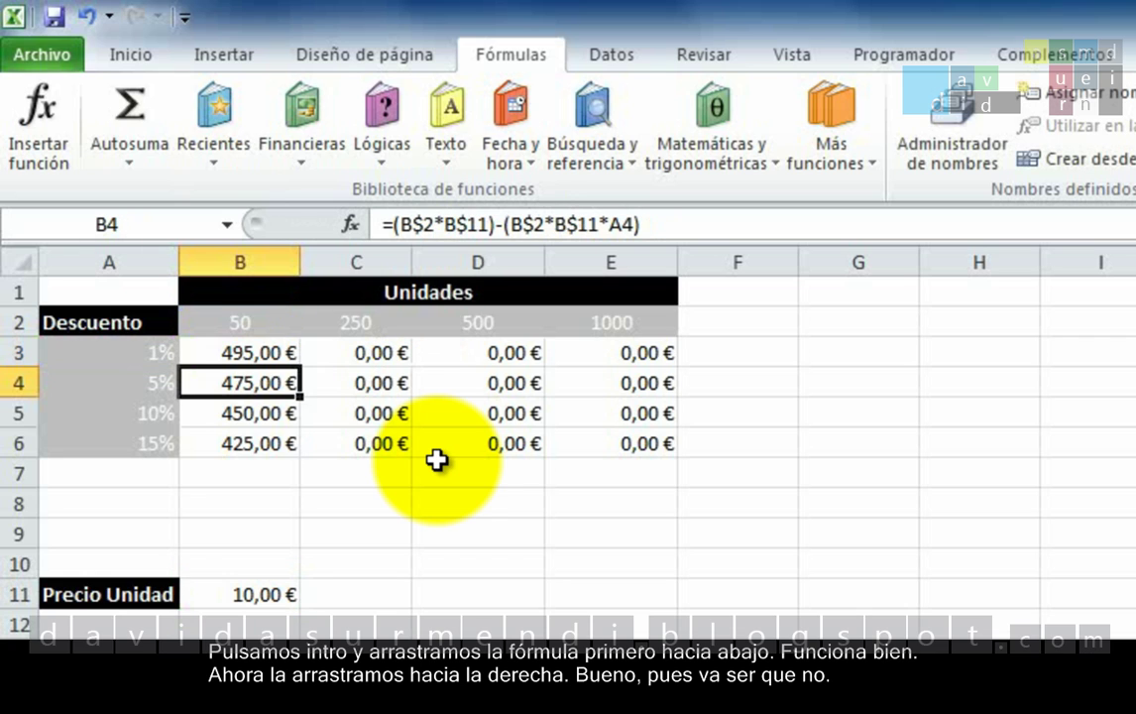
left_click(254, 355)
left_click_drag(299, 367, 673, 452)
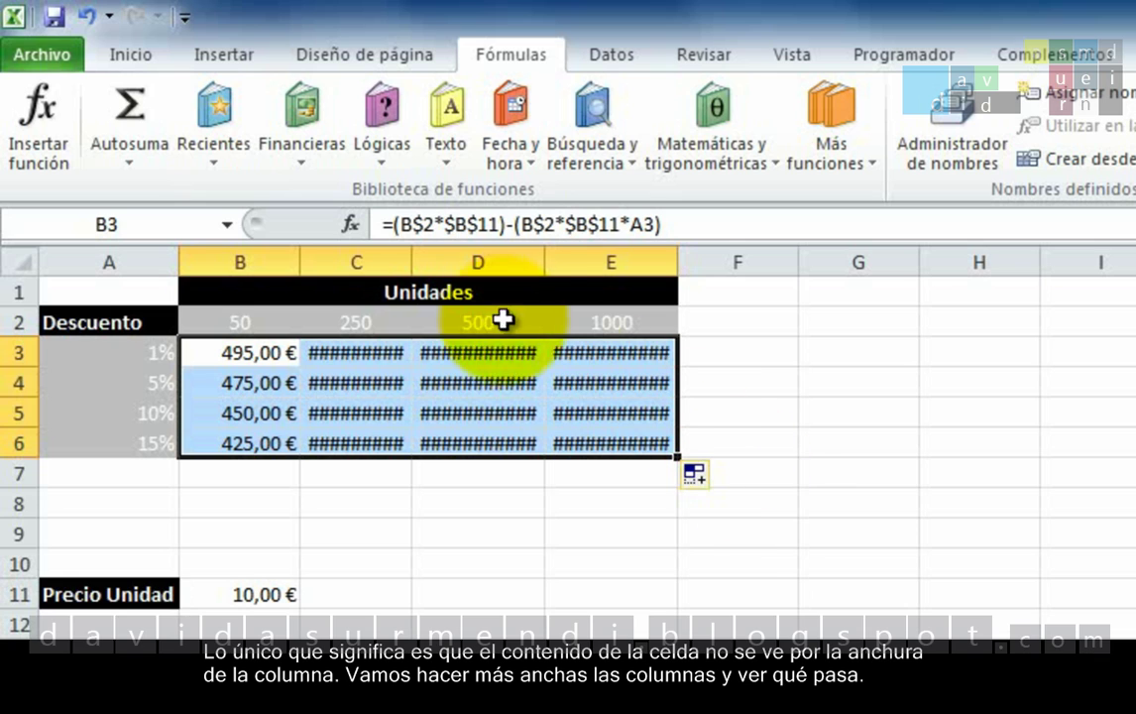
- Widen columns C, D and E enough to display their full amounts
left_click_drag(413, 261, 447, 260)
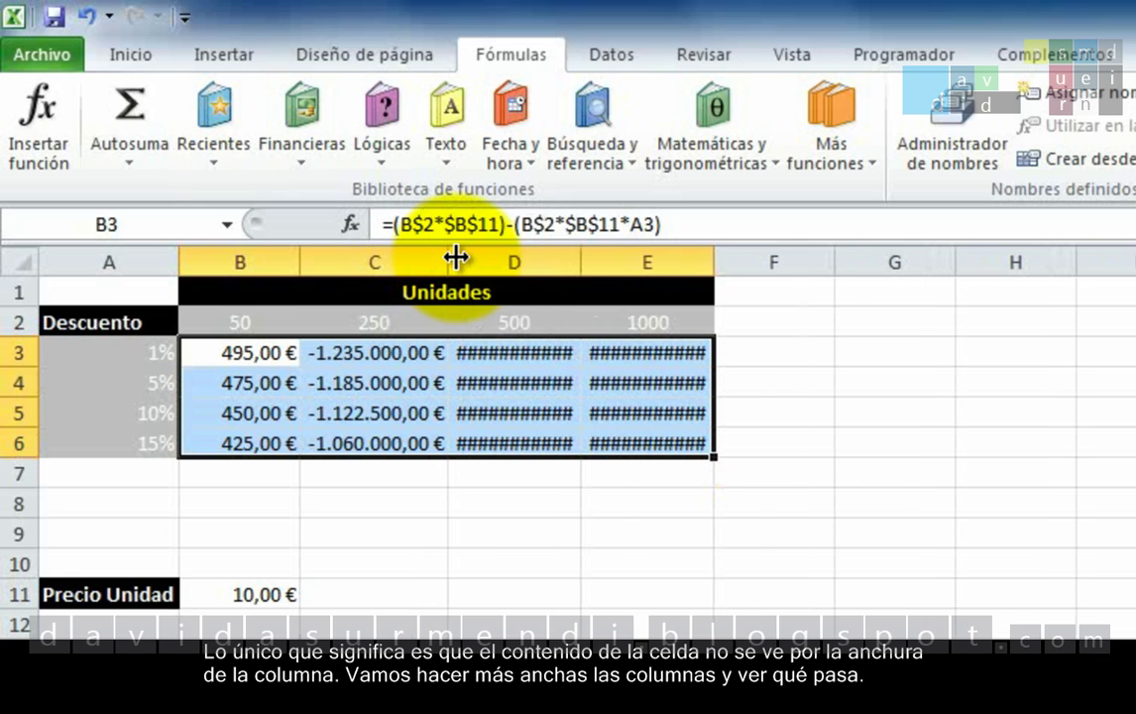
left_click_drag(578, 257, 627, 247)
left_click_drag(760, 249, 924, 274)
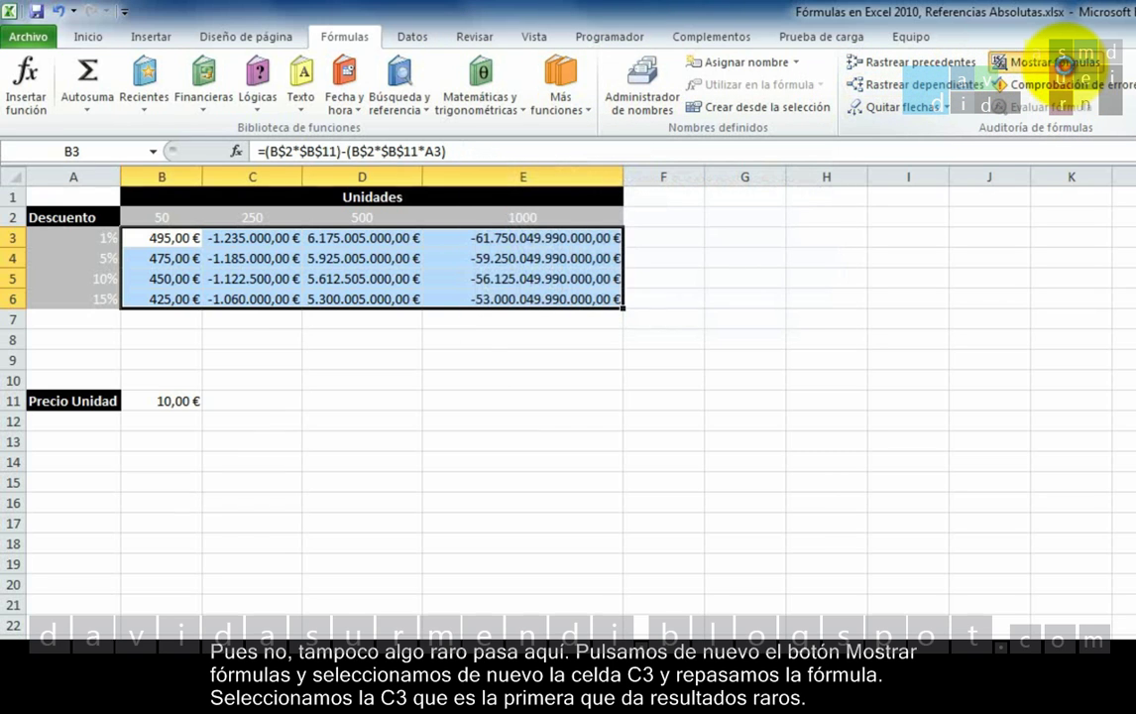
- Display the formulas again, examine the discount reference copied into C3, and switch back to results
left_click(1059, 62)
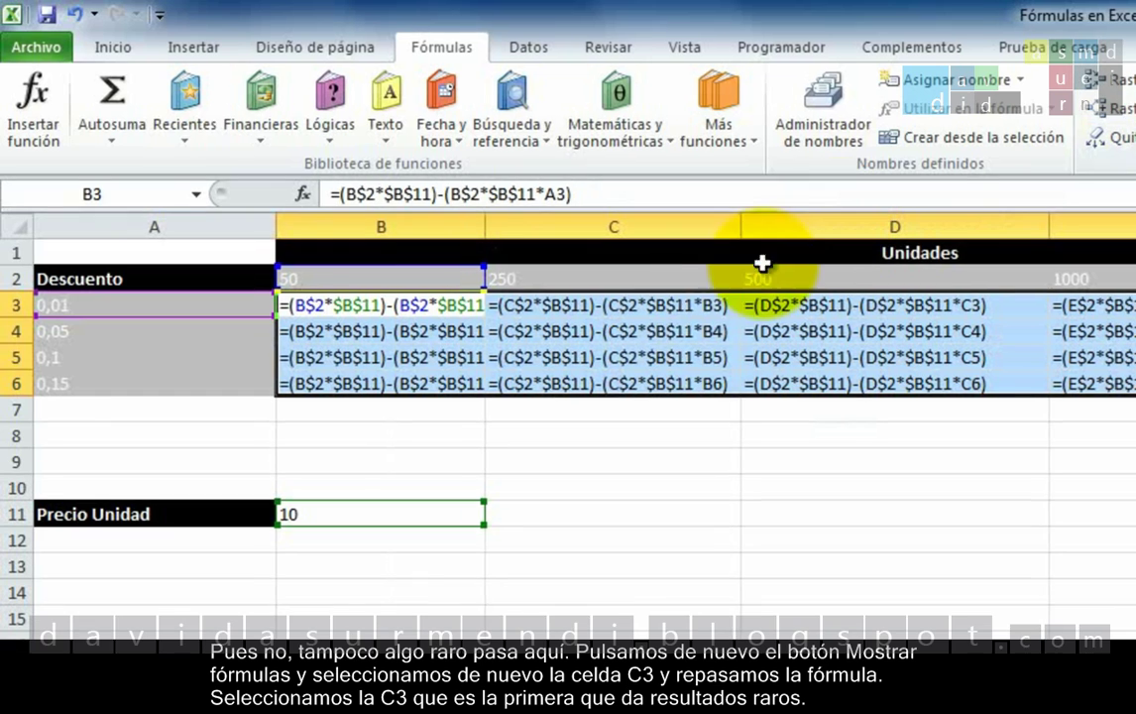
left_click(680, 305)
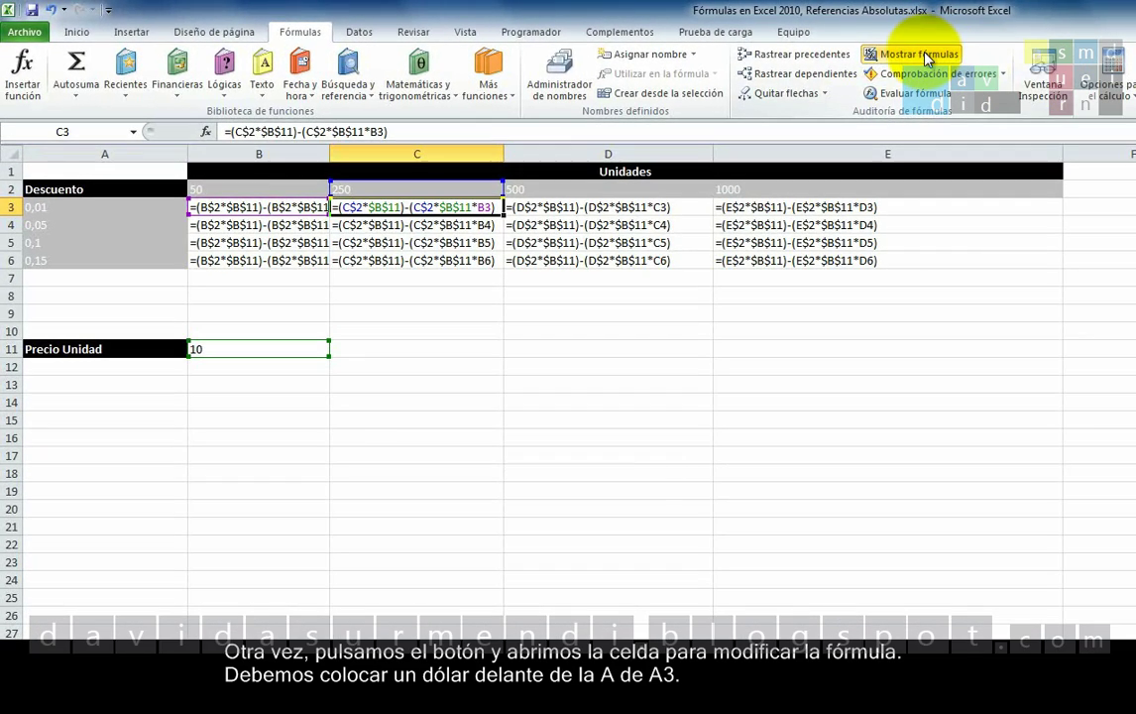
left_click(922, 55)
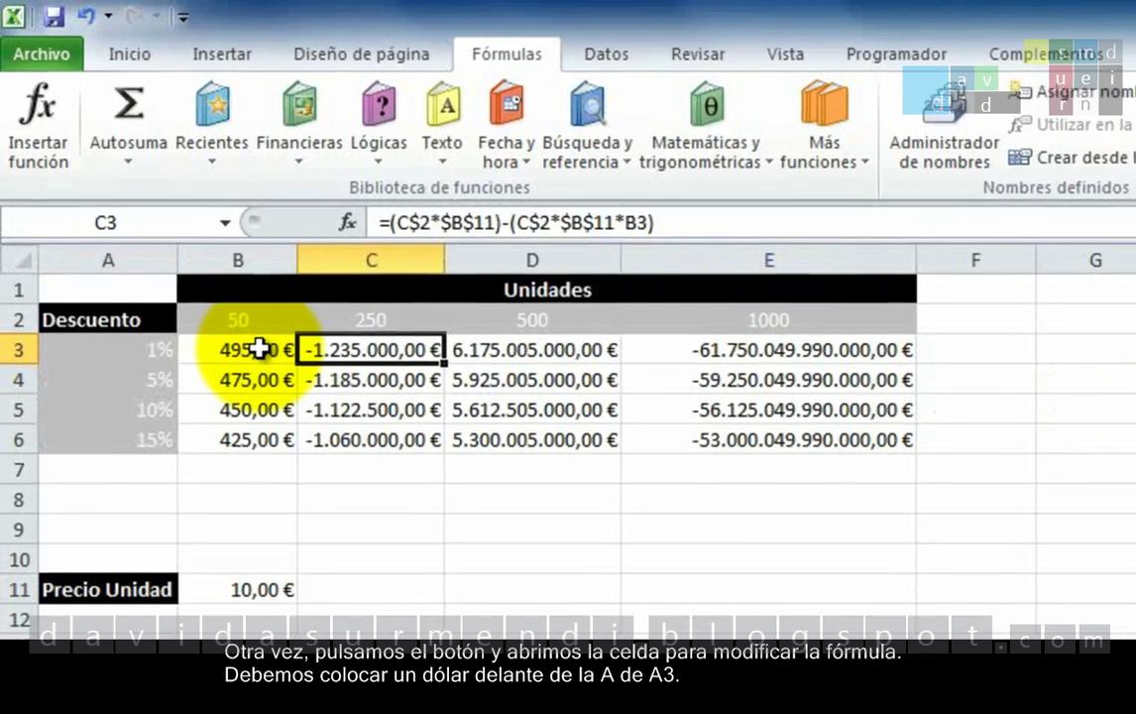
- Fix the column of the discount reference in B3, =(B$2*$B$11)-(B$2*$B$11*$A3), and fill the formula through B3:E6
left_click(260, 351)
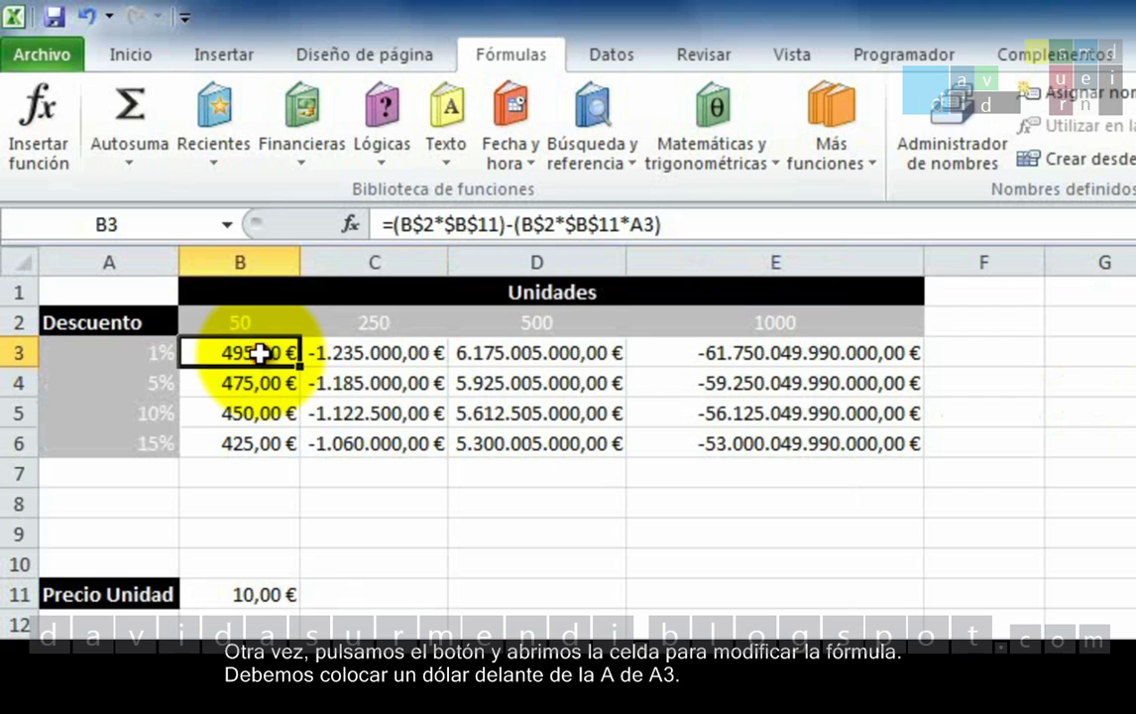
double_click(260, 353)
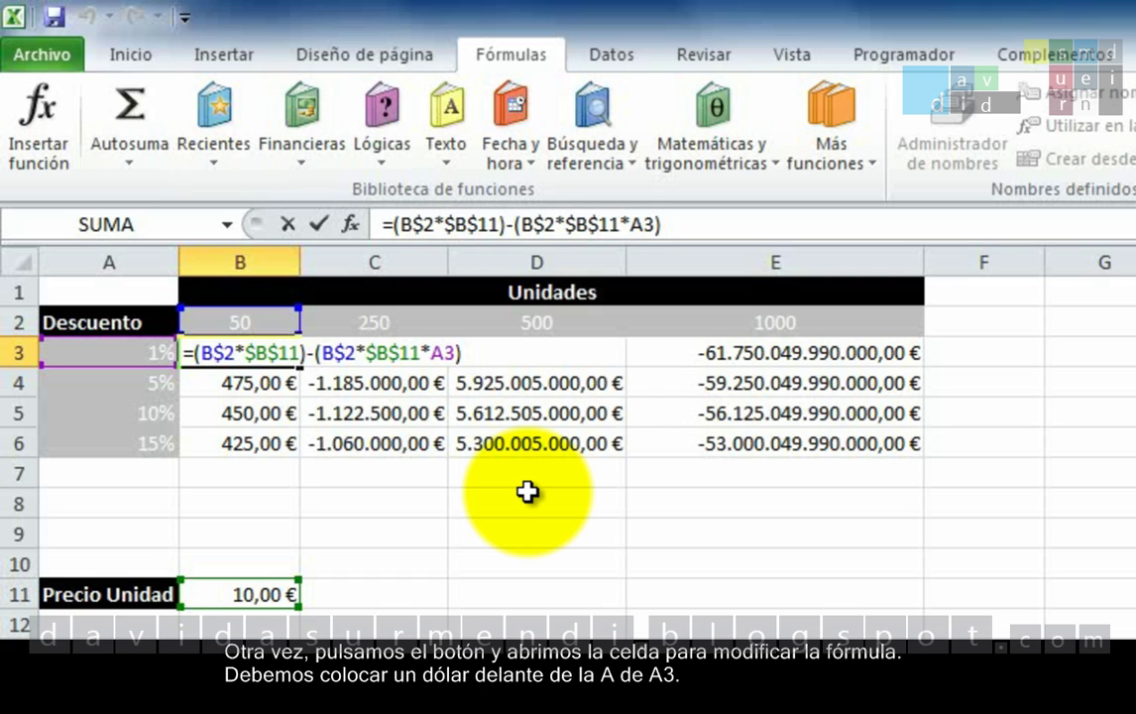
left_click(432, 354)
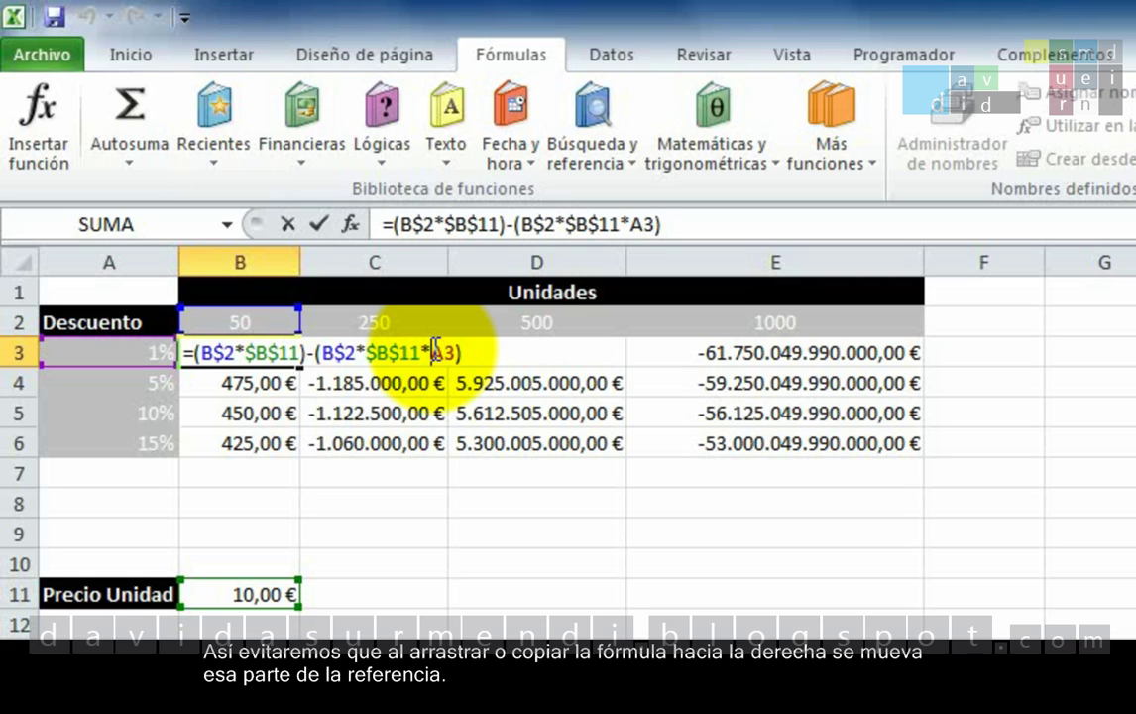
type("$")
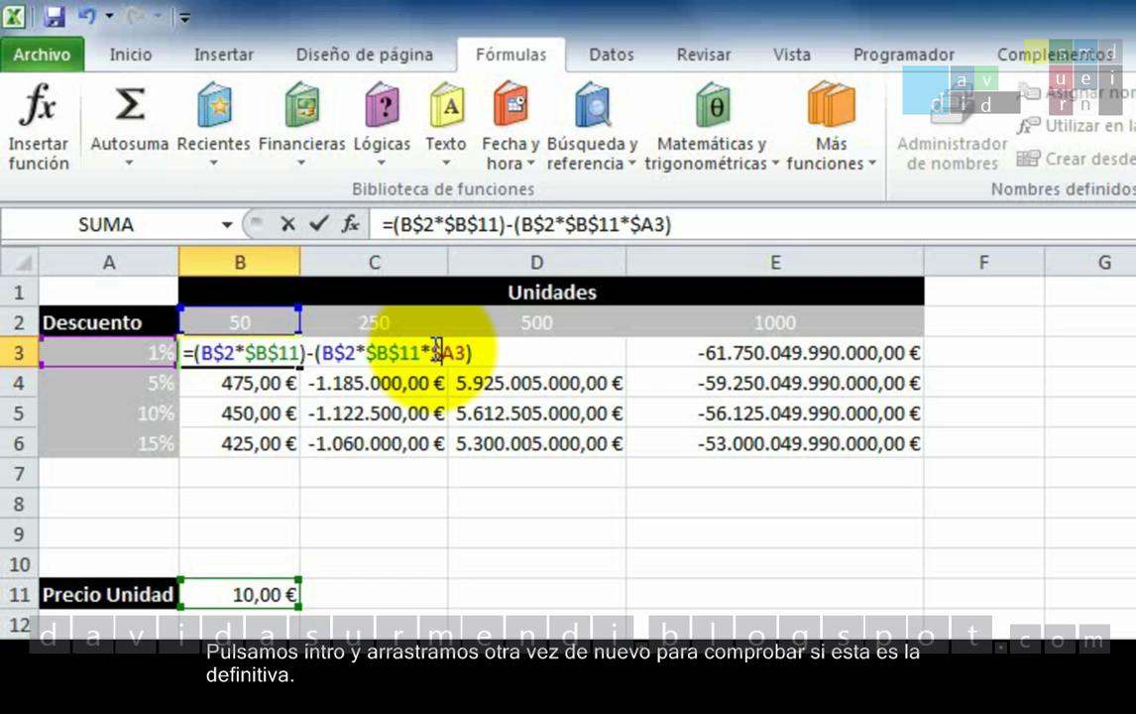
key("Return")
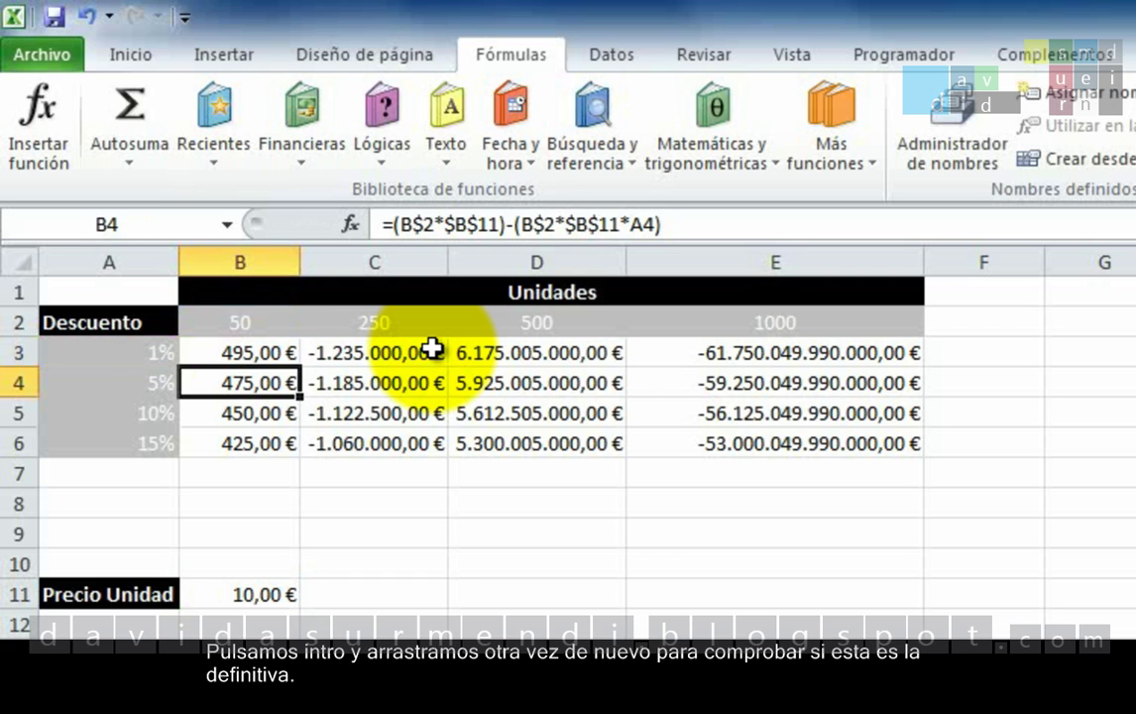
left_click(283, 350)
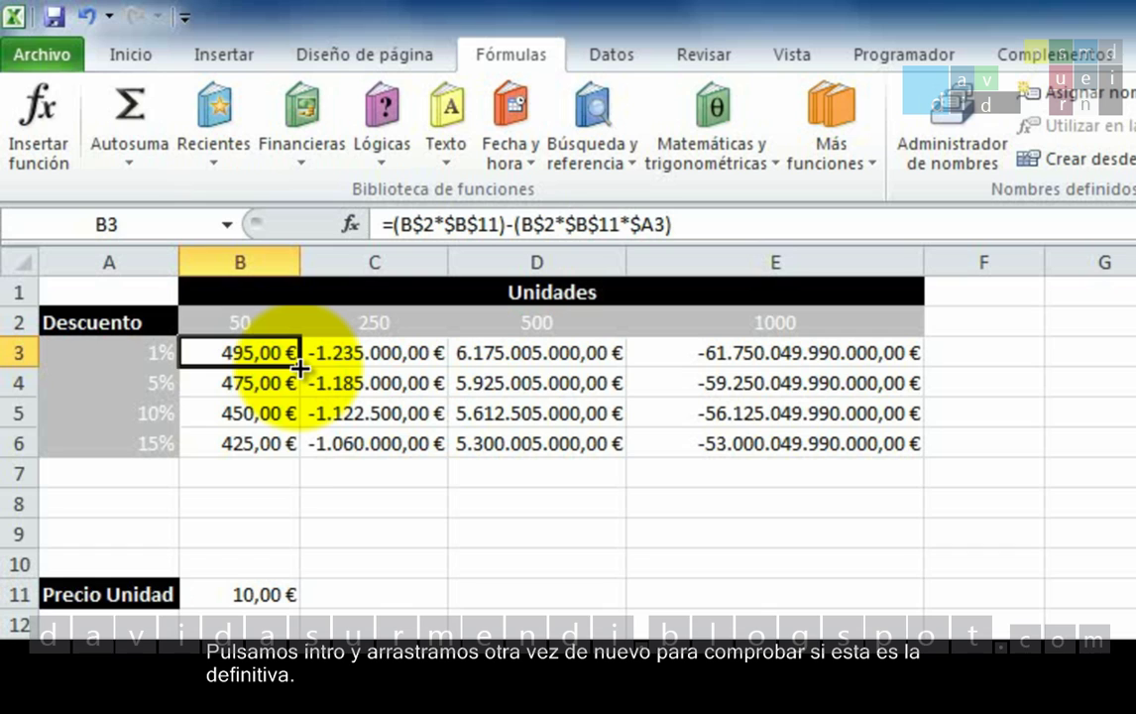
double_click(299, 367)
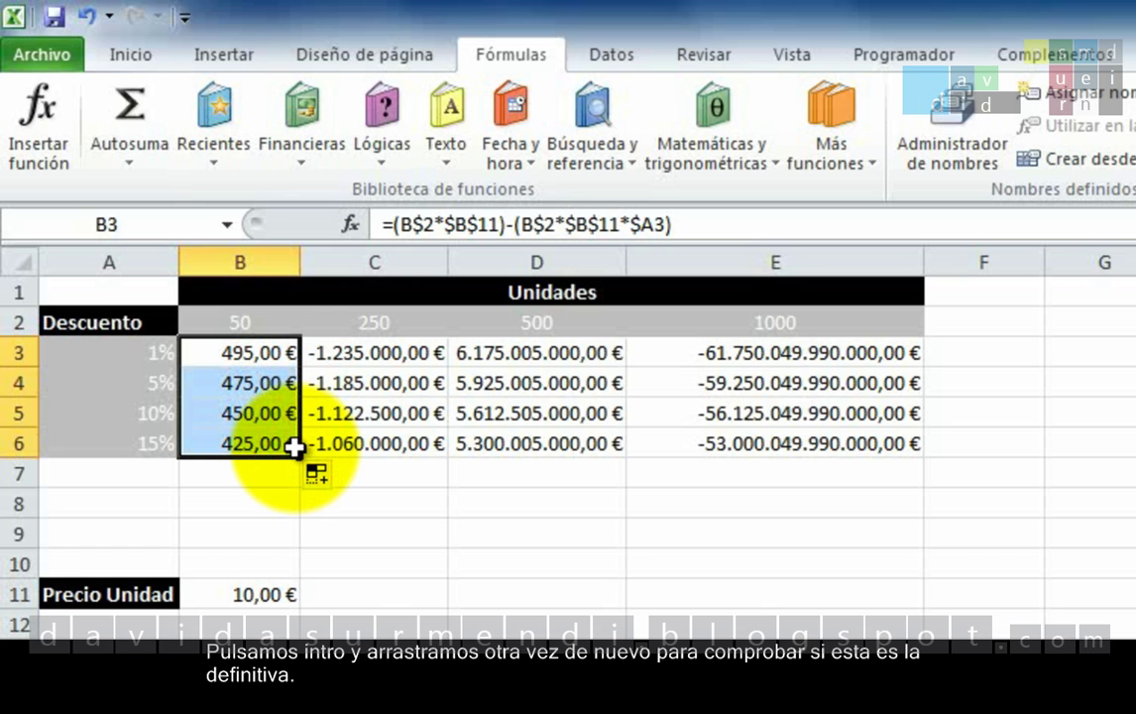
left_click_drag(294, 448, 857, 441)
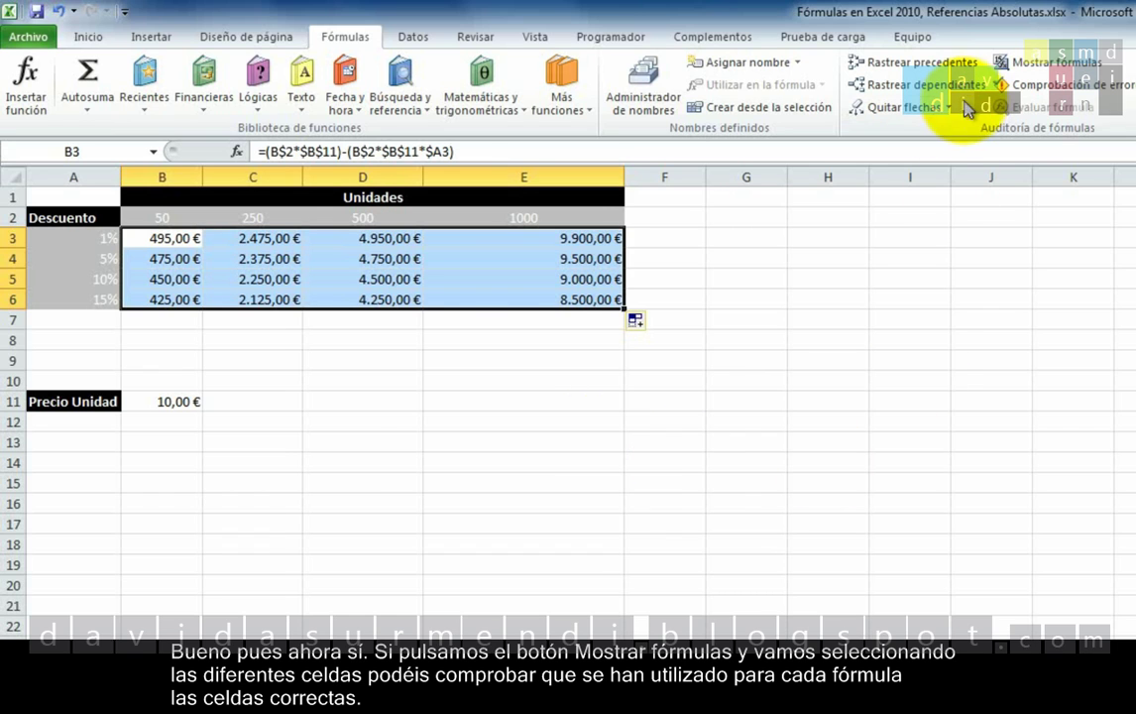
- Display the sheet's formulas and examine the references used in the cells of columns B, C and D
left_click(1006, 61)
left_click(501, 259)
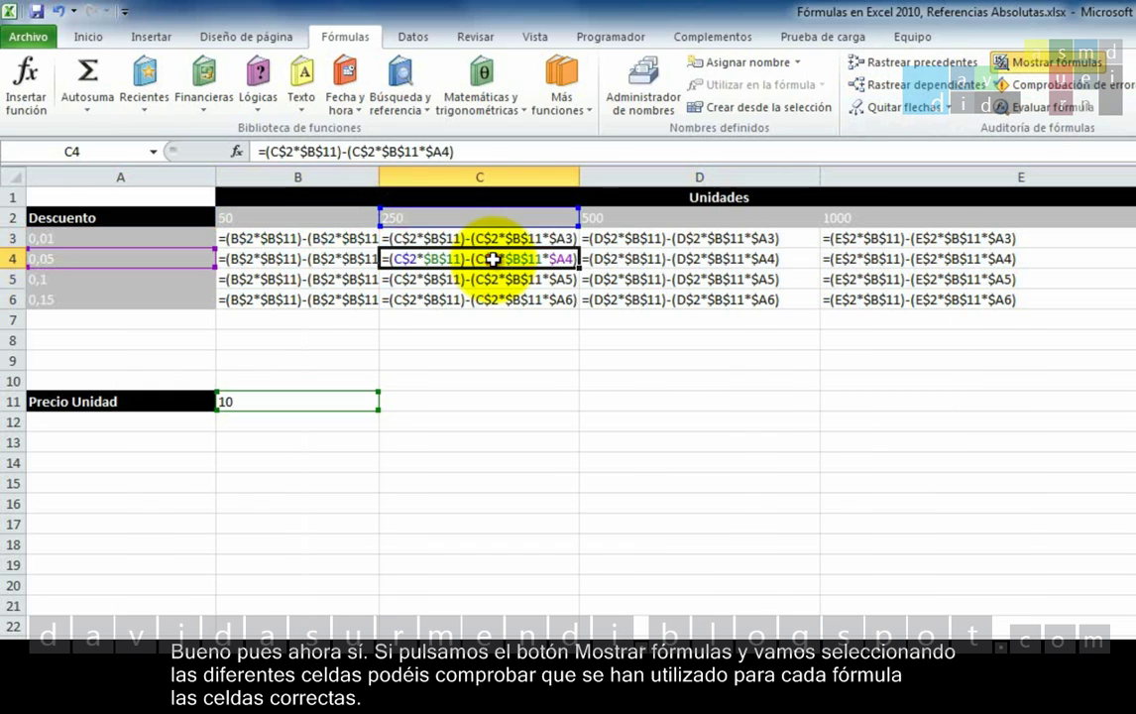
left_click(477, 297)
left_click(352, 263)
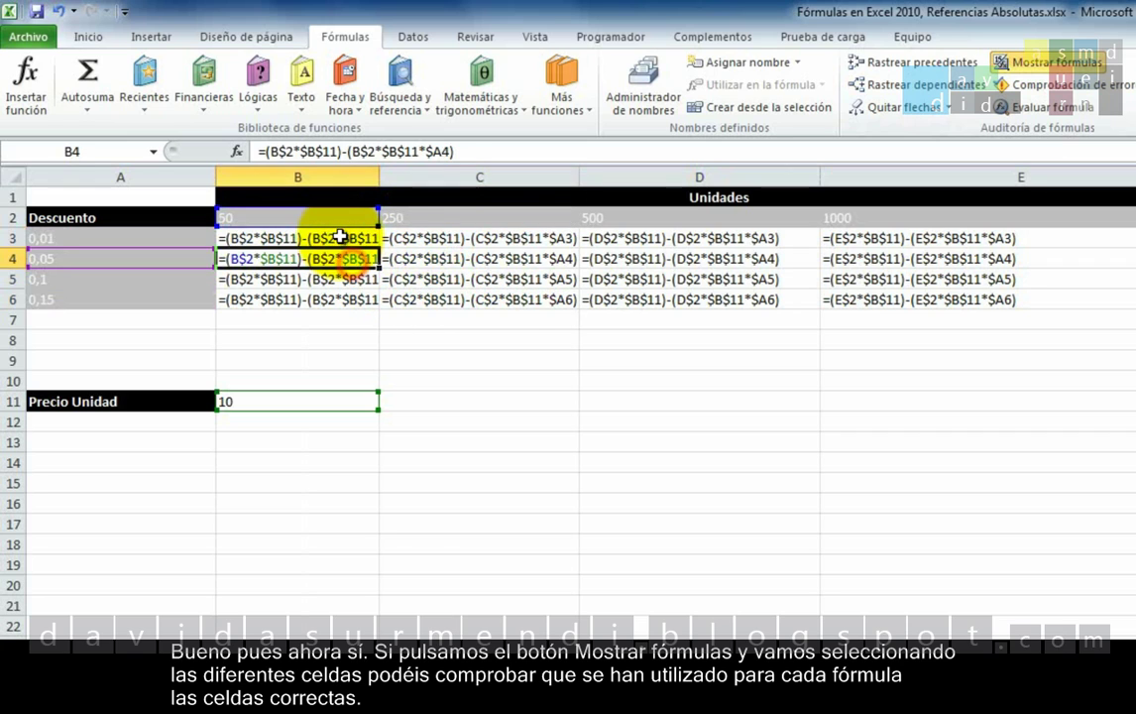
left_click(340, 238)
left_click(386, 259)
left_click(469, 292)
left_click(584, 299)
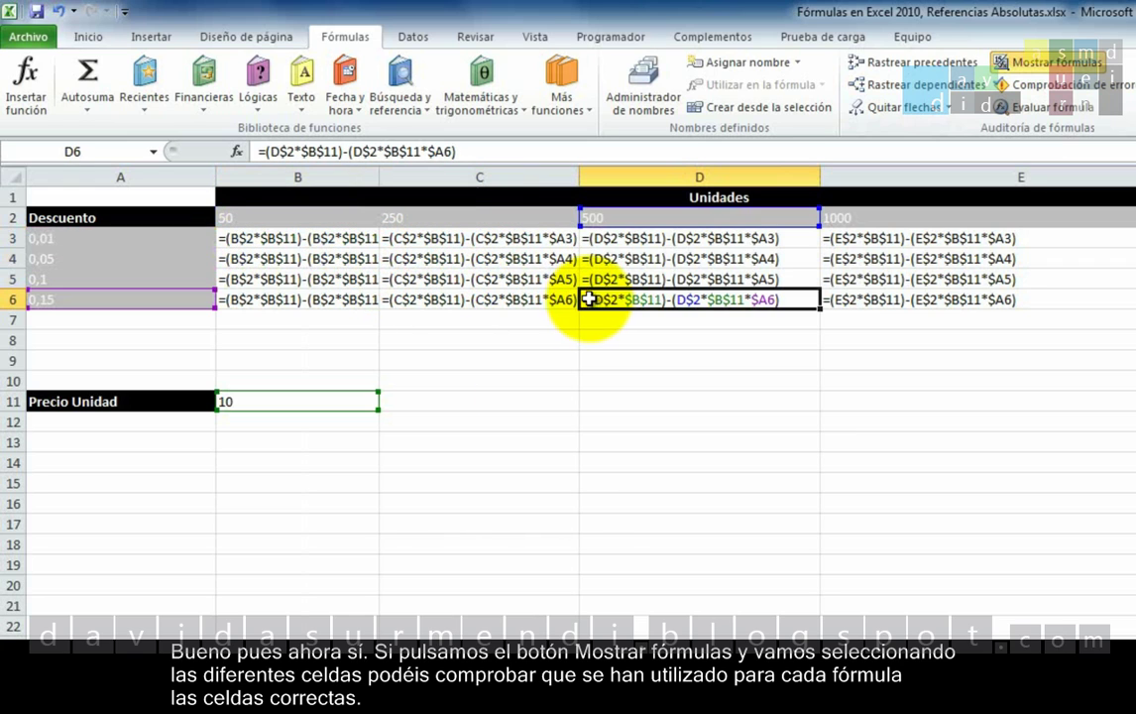
left_click(593, 280)
left_click(634, 258)
left_click(637, 234)
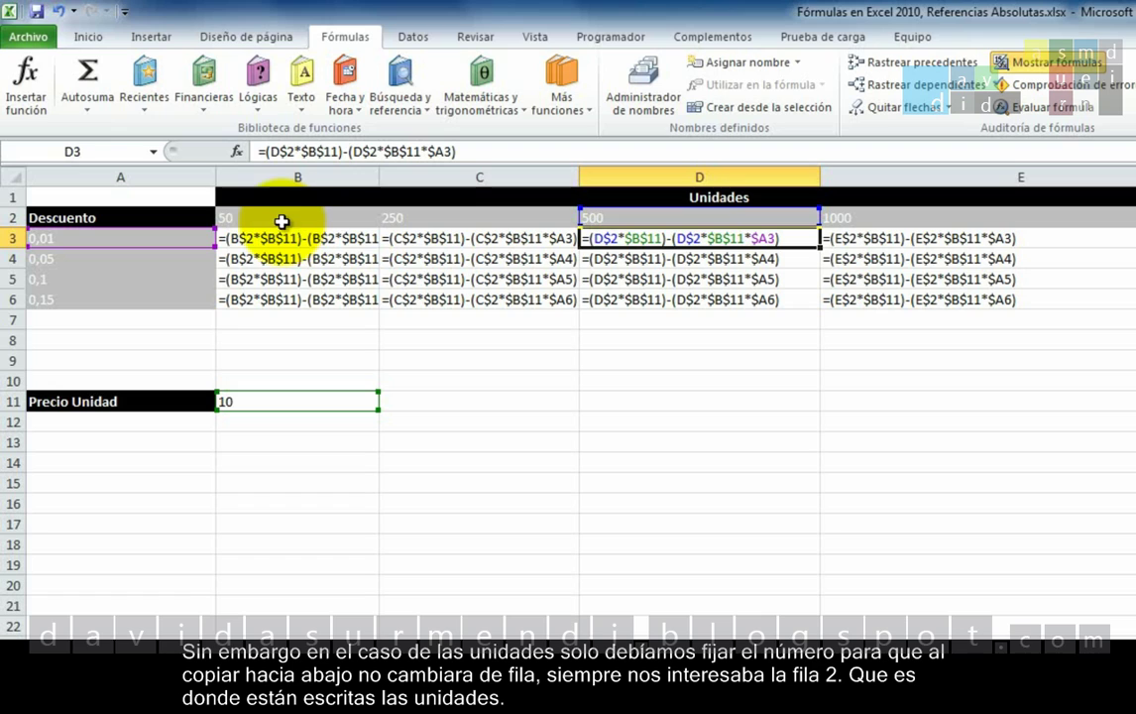
- Review the unit quantities in row 2 and the references in B3, and widen column B to show its full formulas
left_click_drag(285, 220, 925, 227)
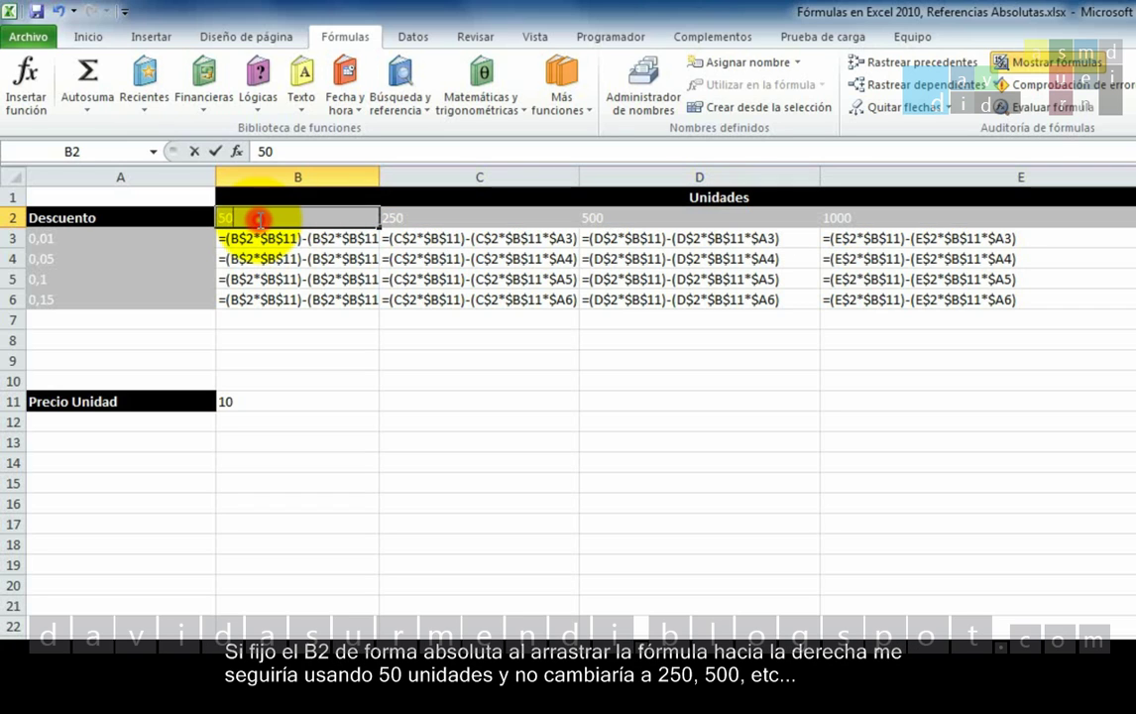
double_click(269, 242)
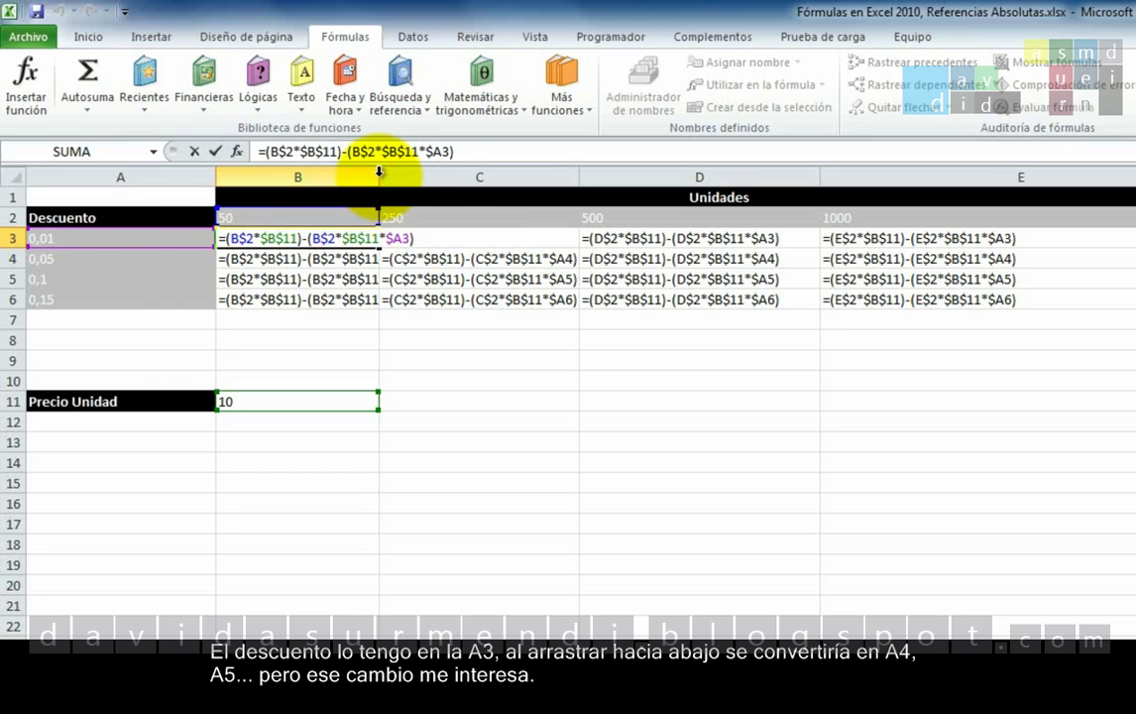
key("Return")
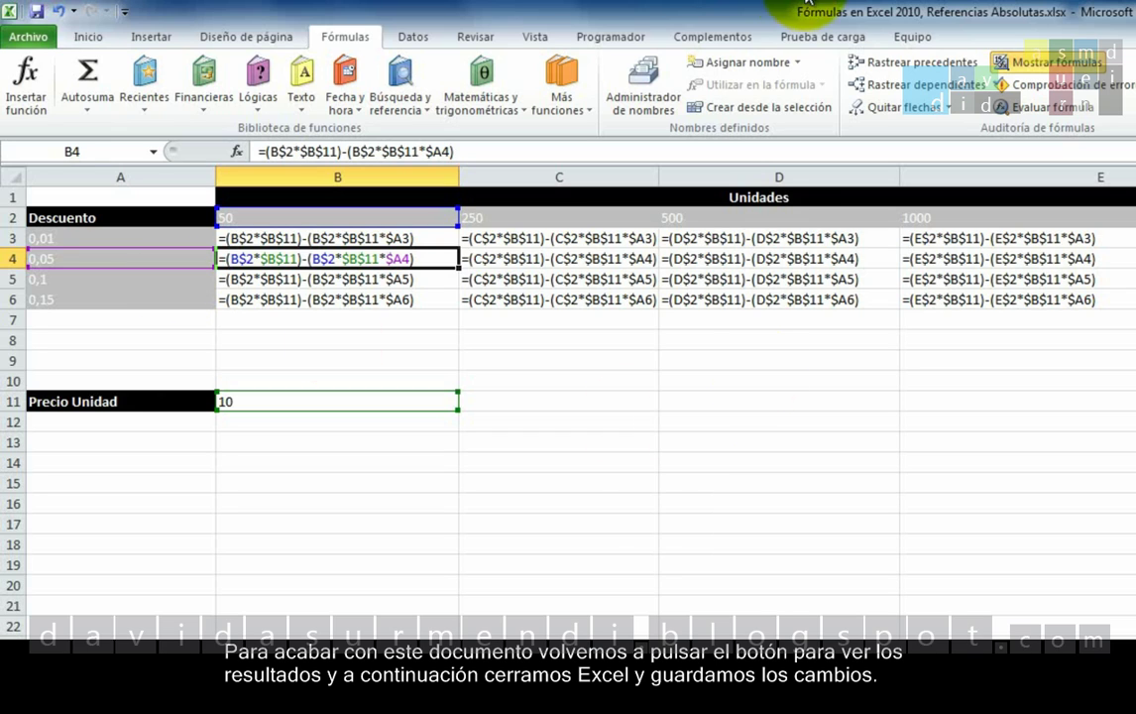
- Switch the sheet back to showing results and close Excel, saving the changes to the workbook
left_click(1066, 63)
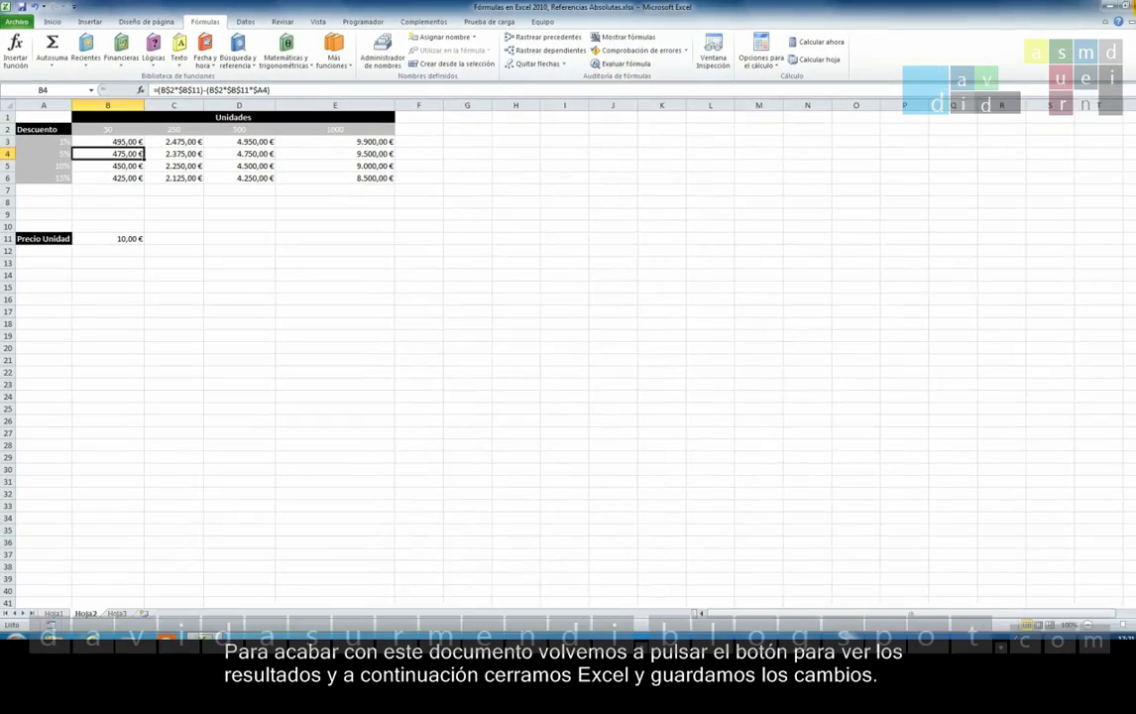
left_click(1119, 6)
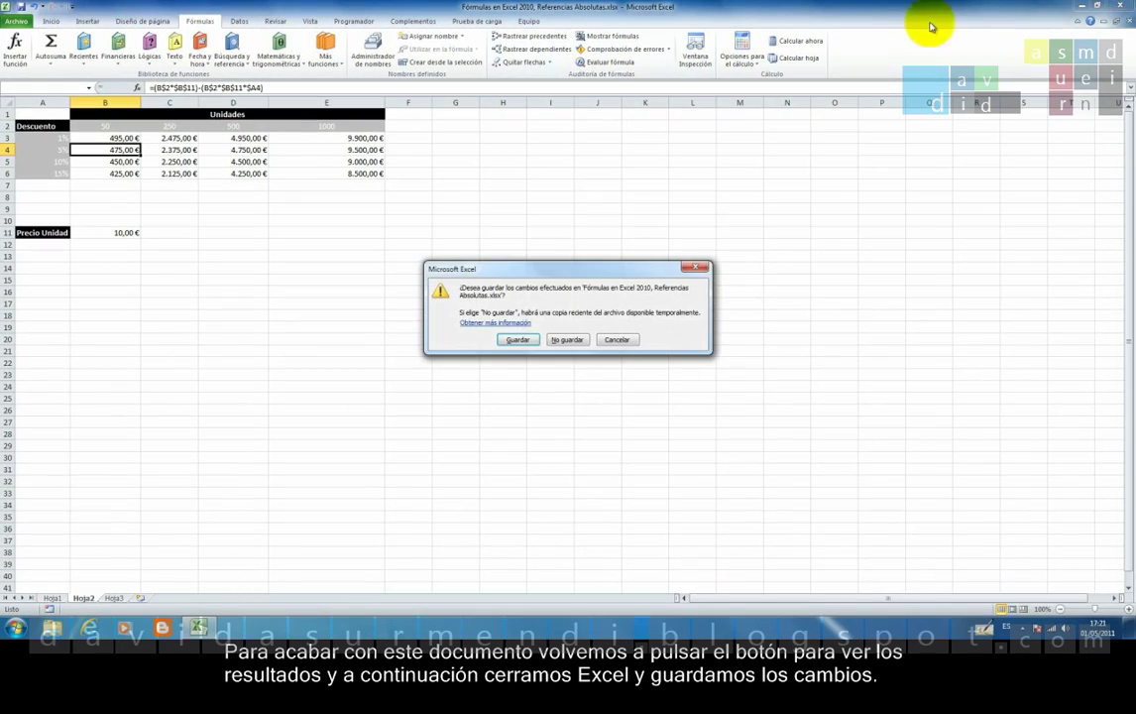
left_click(519, 340)
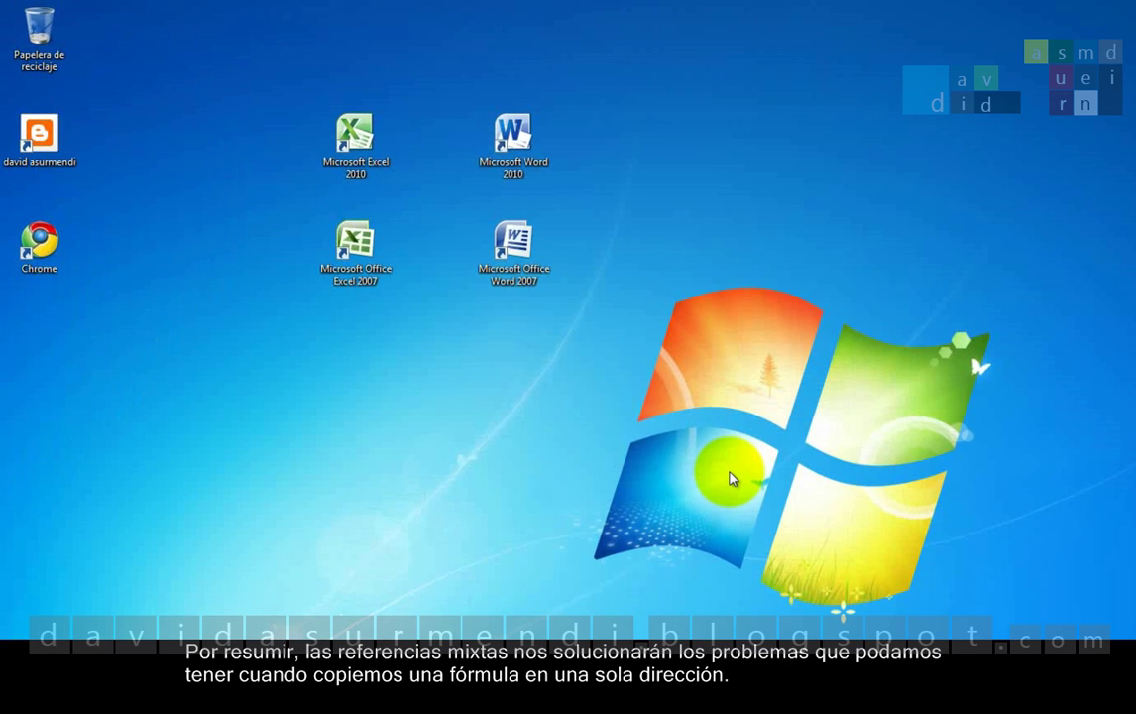